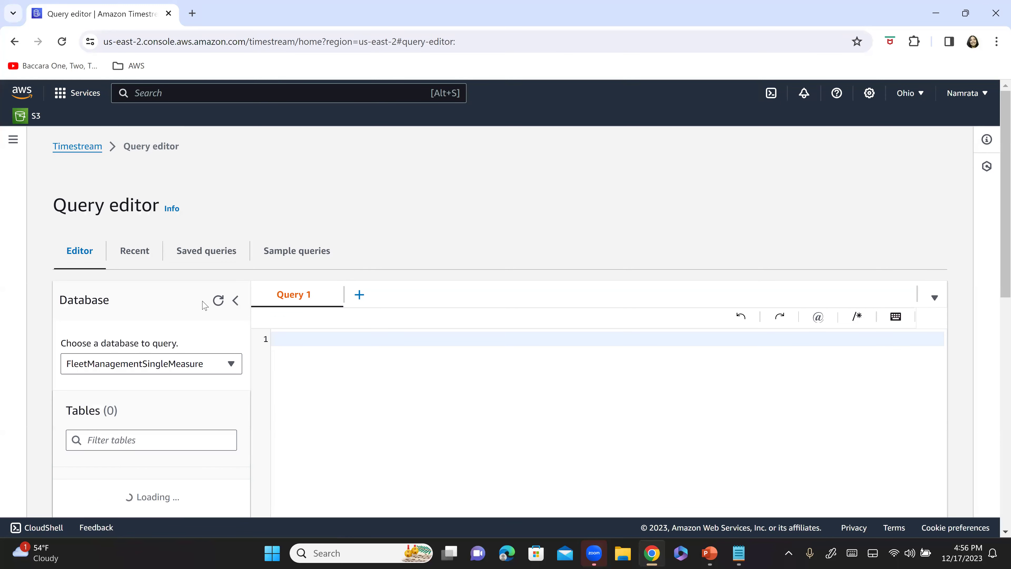
- Expand the IoT table of the FleetManagementSingleMeasure database to list its columns
scroll(303, 295, "down", 1)
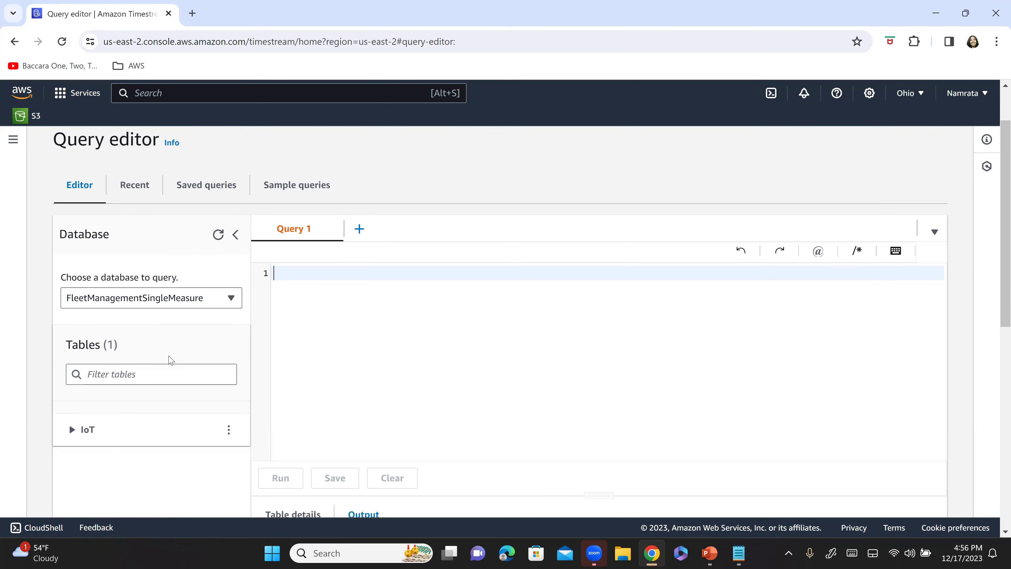
scroll(172, 361, "down", 3)
left_click(72, 231)
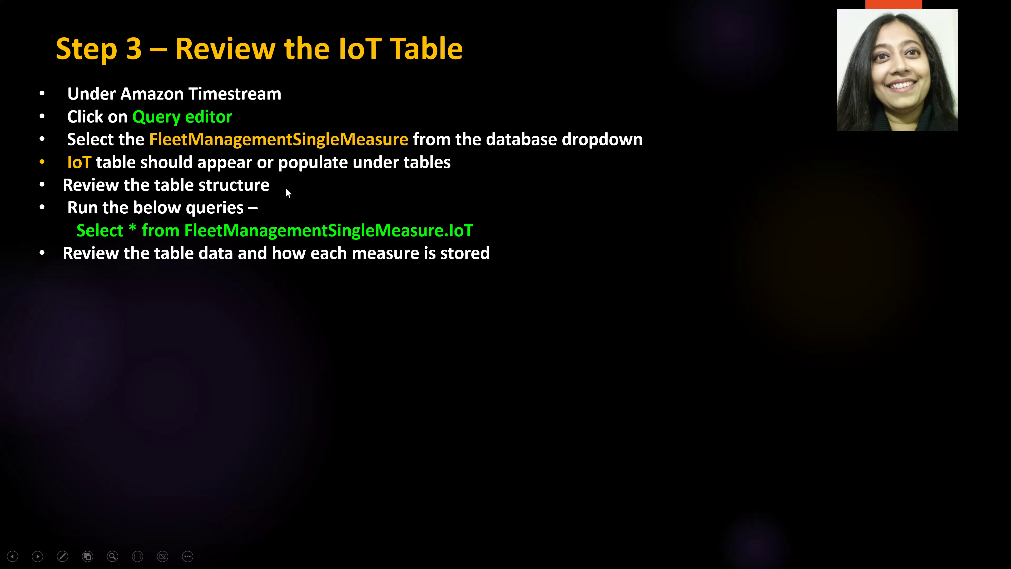
- Switch to the slide show and draw a pen stroke beside the first four bullets of the Step 3 slide
key("ctrl+p")
mouse_move(31, 85)
left_mouse_down()
mouse_move(20, 178)
mouse_move(25, 164)
left_mouse_up()
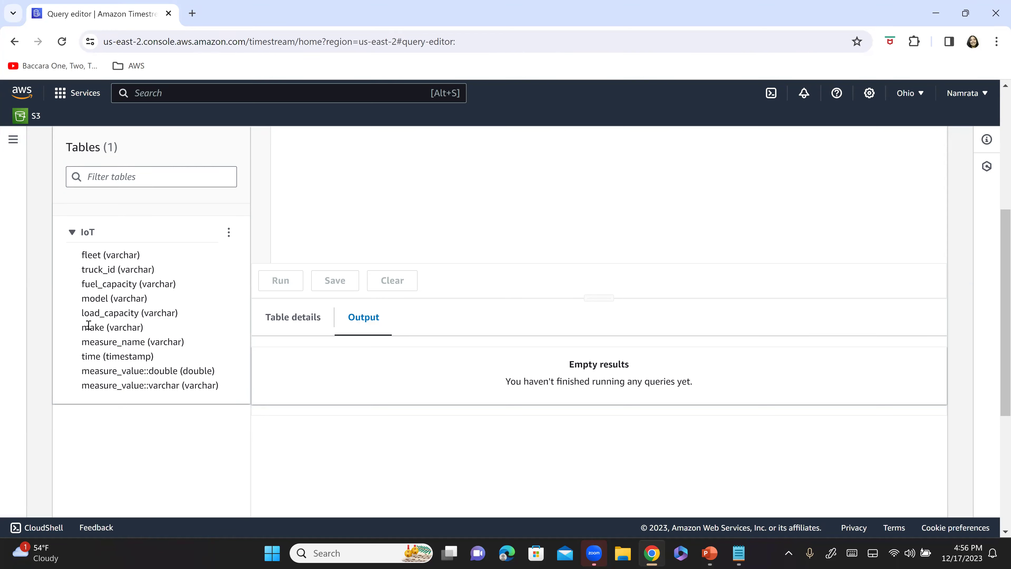
- Examine the measure_name, time and measure_value columns in the IoT table structure in the query editor
left_click_drag(80, 345, 205, 345)
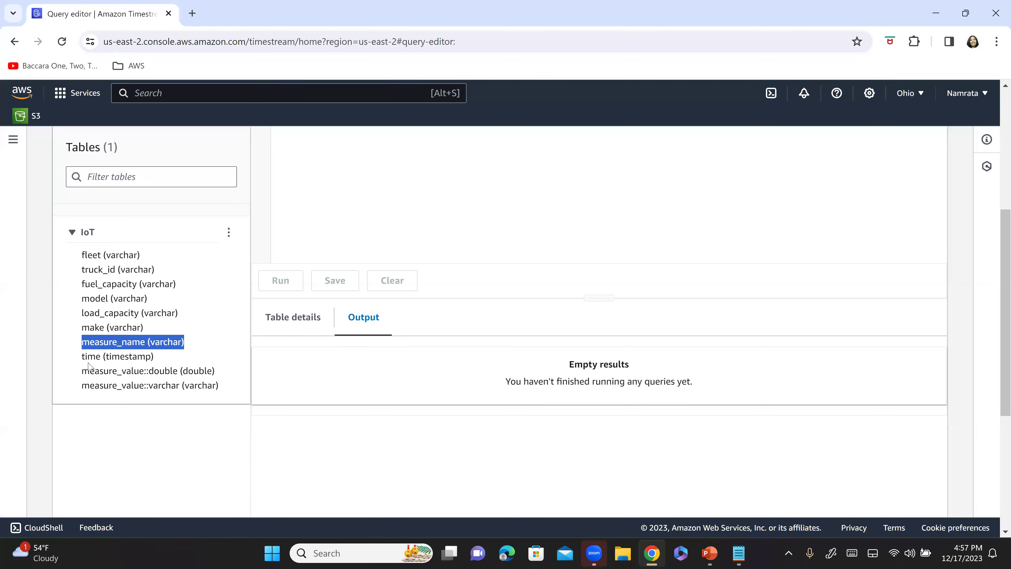
triple_click(170, 363)
left_click_drag(170, 363, 242, 395)
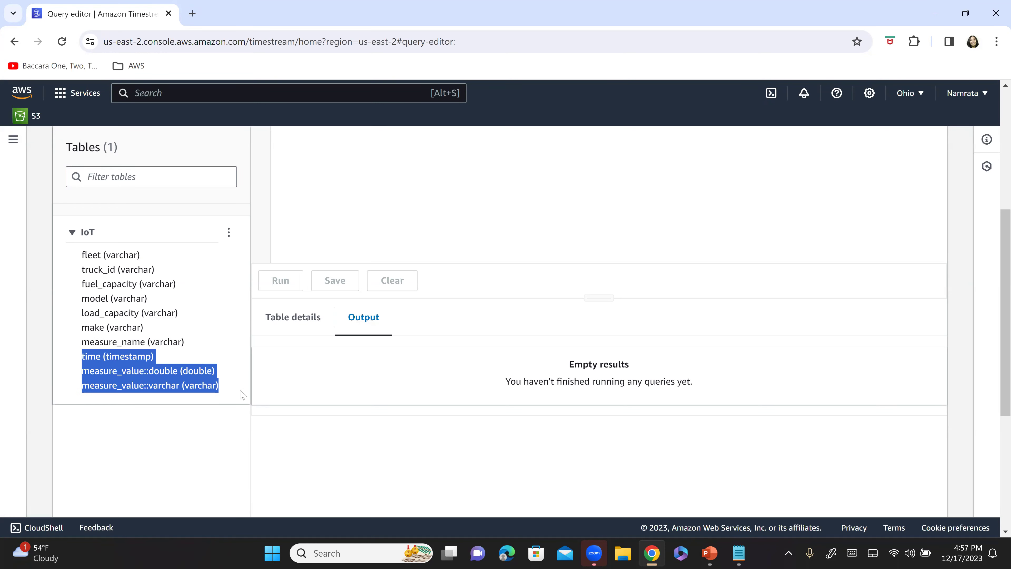
- Check the query on the slide, then write and run select * from "FleetManagementSingleMeasure"."IoT" in Query 1
scroll(311, 438, "up", 5)
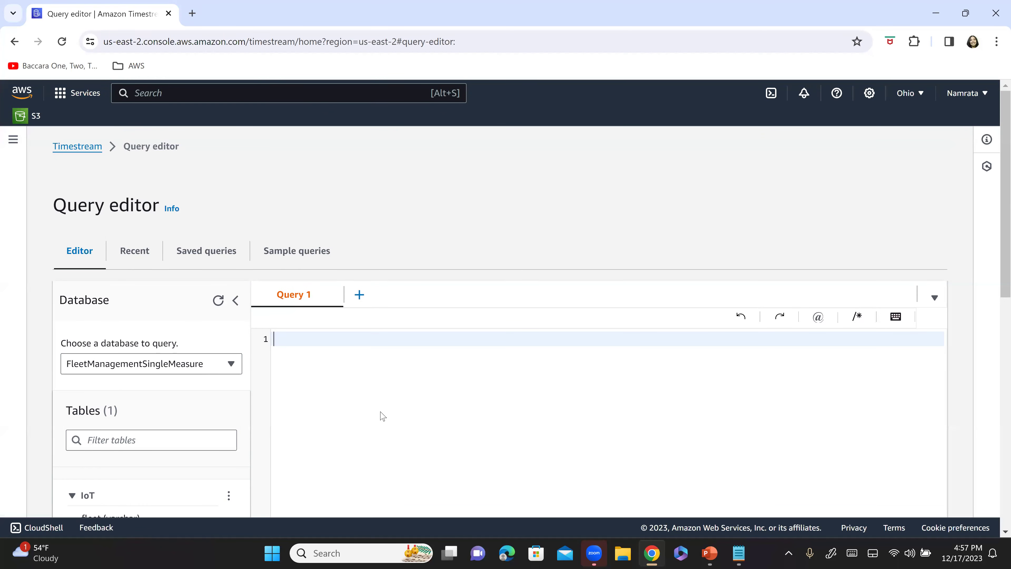
key("alt+Tab")
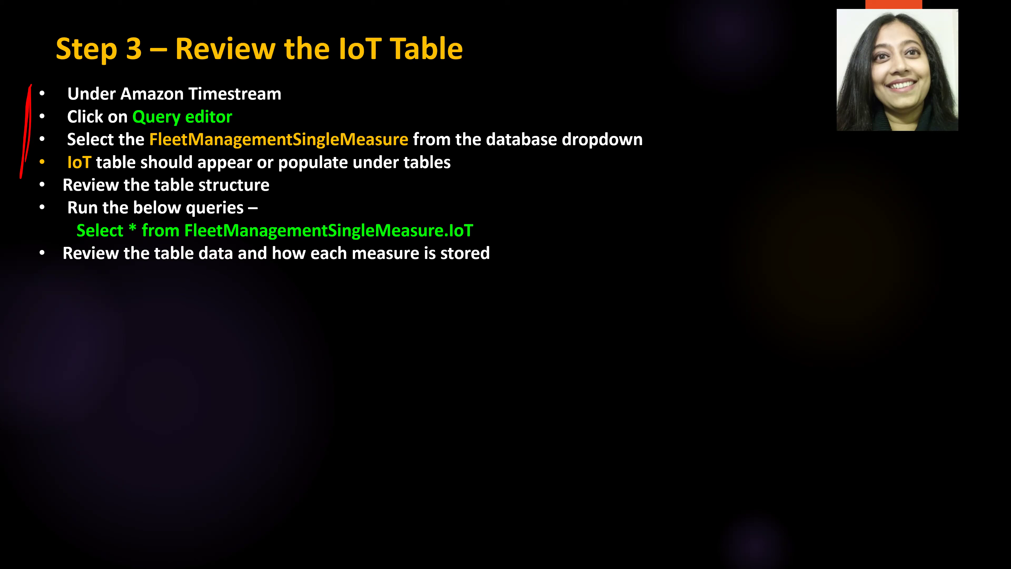
key("alt+Tab")
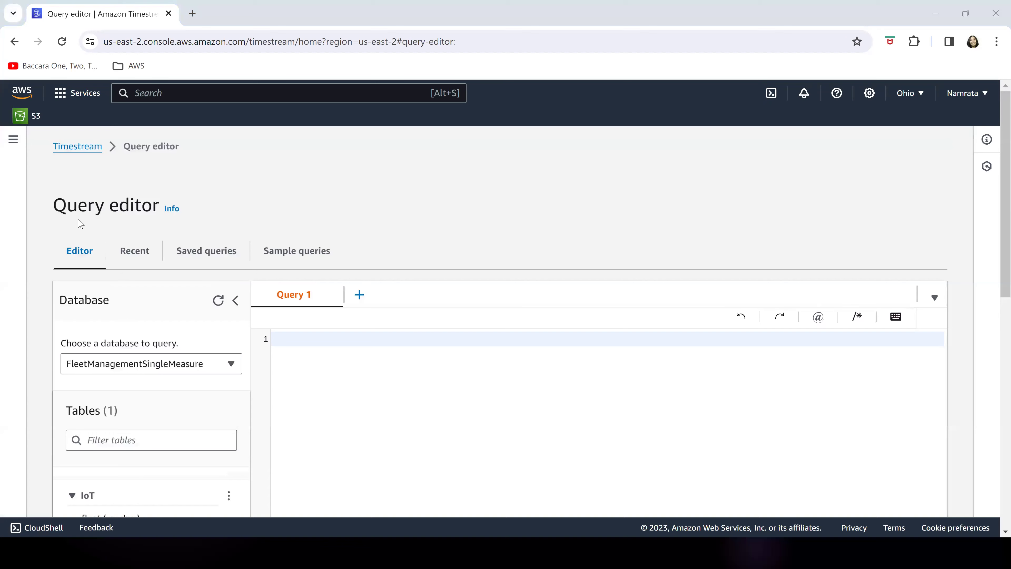
type("select")
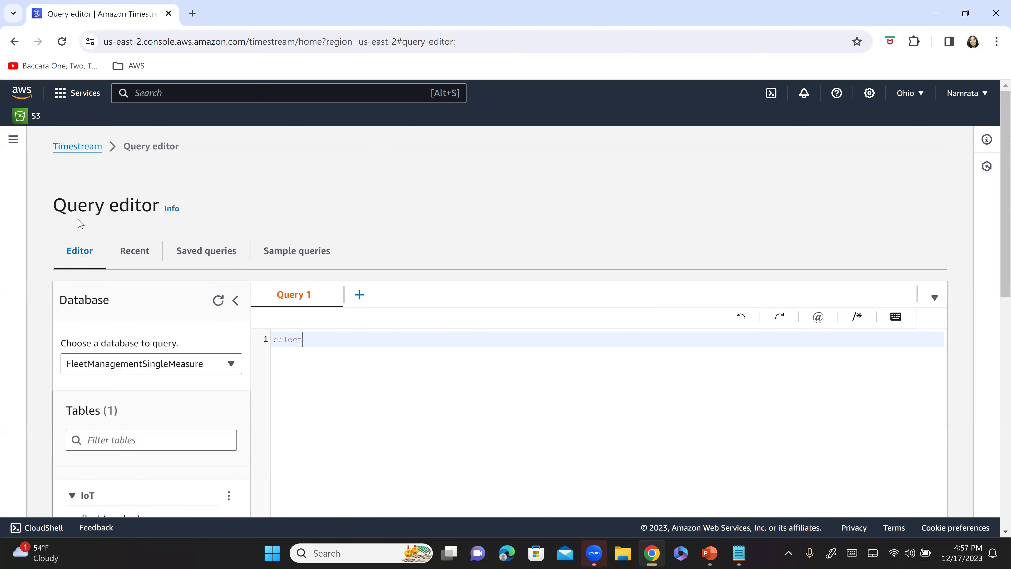
type(" * from")
key("ctrl+space")
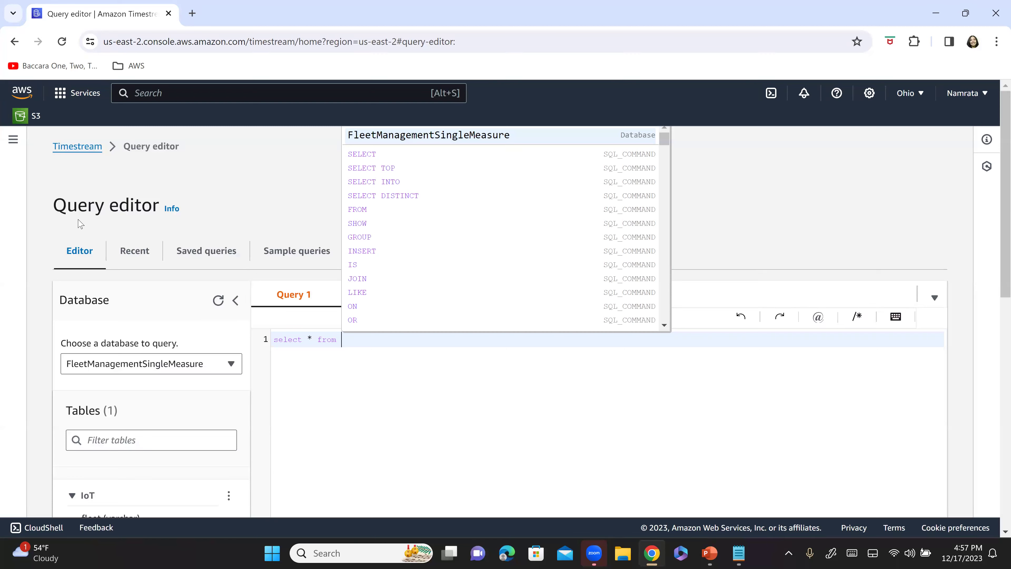
key("Return")
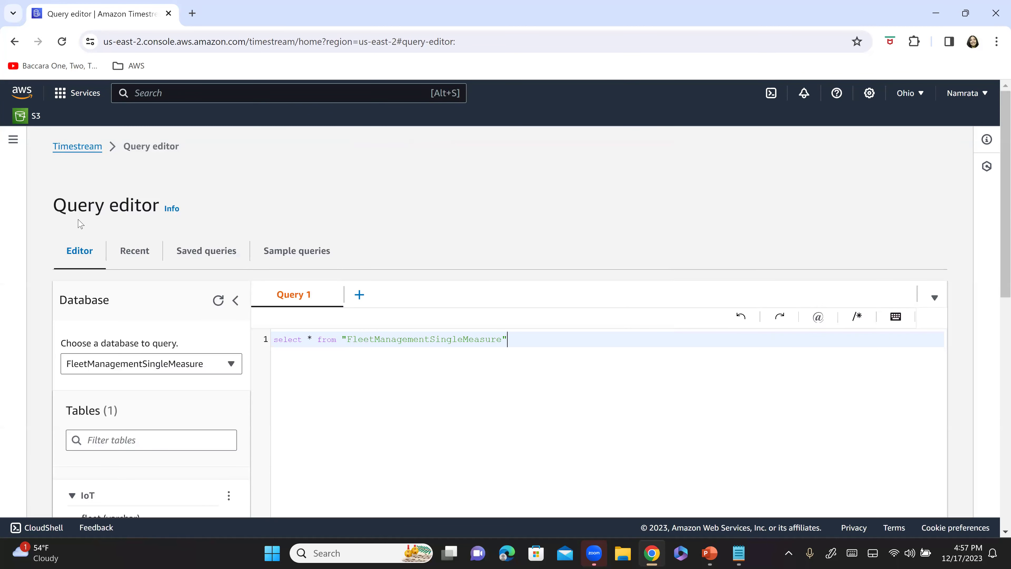
type(".")
key("Return")
scroll(67, 271, "down", 3)
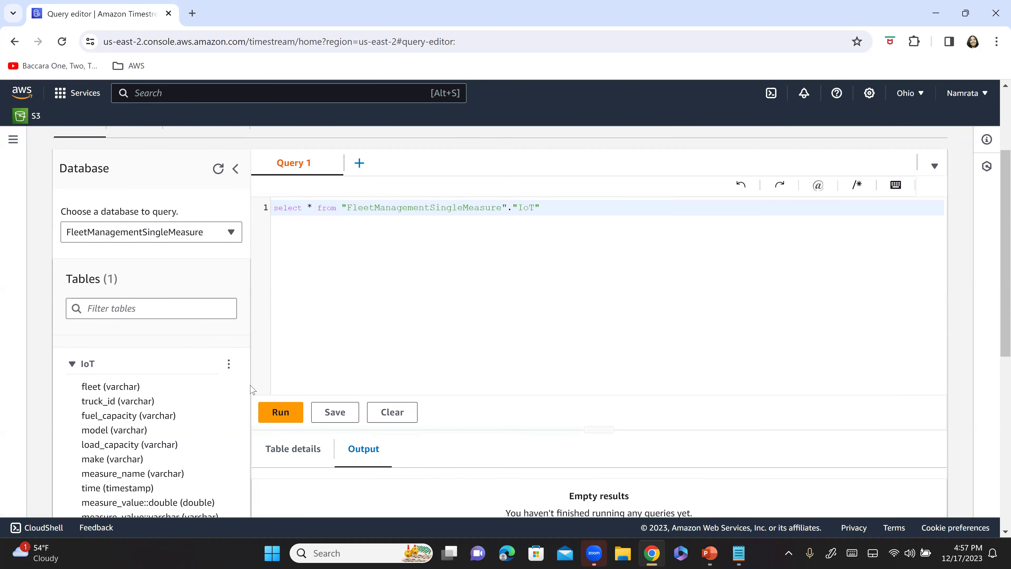
left_click(280, 412)
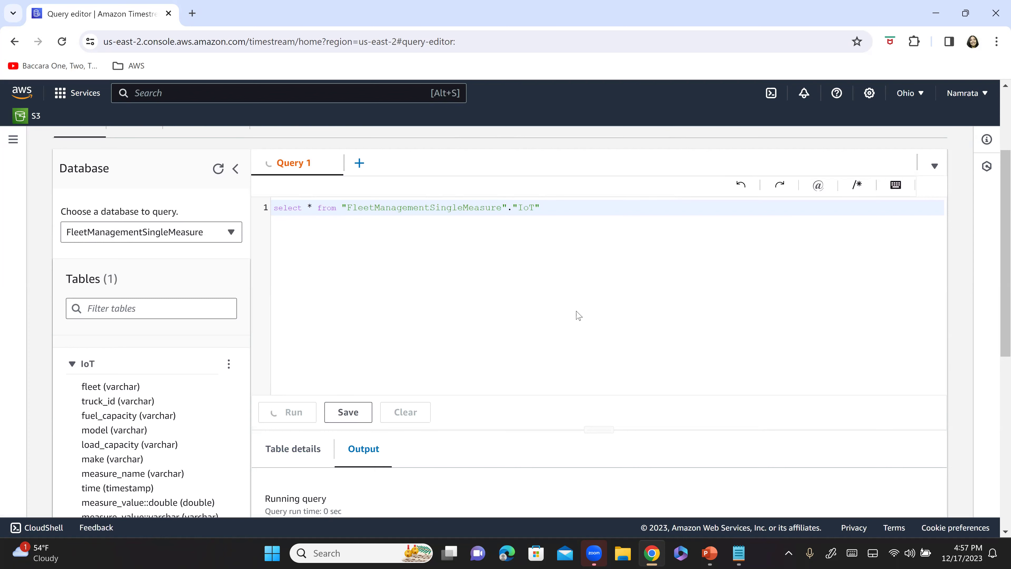
- Examine the query results: the number of rows returned and the first row's dimensions, measure_name, time and measure_value columns
scroll(578, 315, "down", 5)
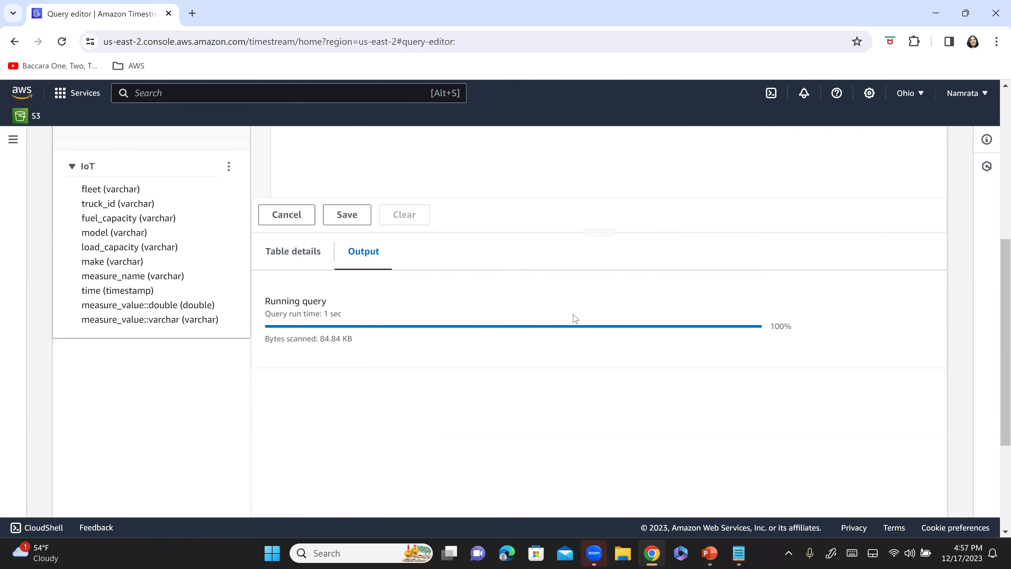
scroll(573, 319, "down", 3)
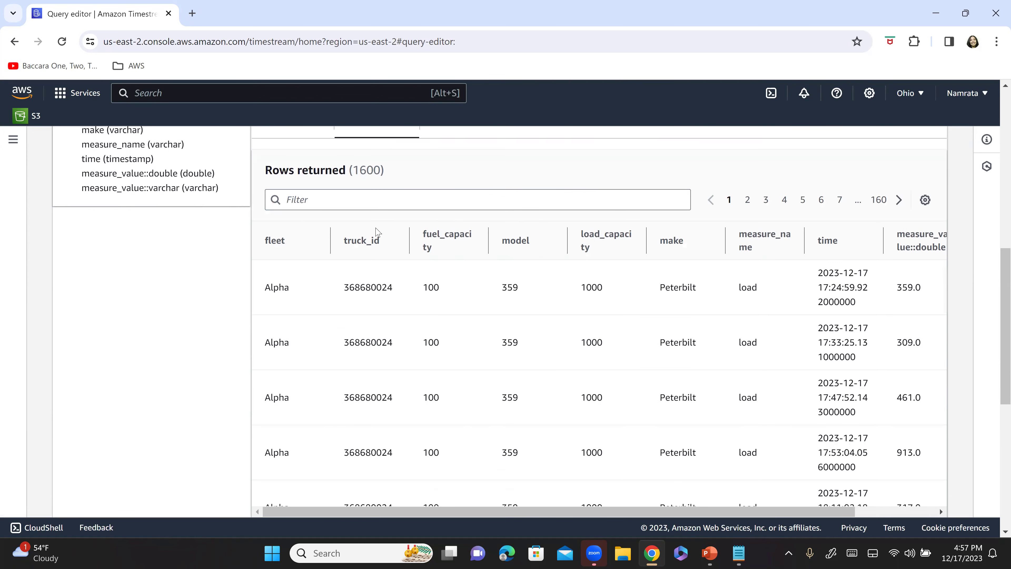
double_click(380, 169)
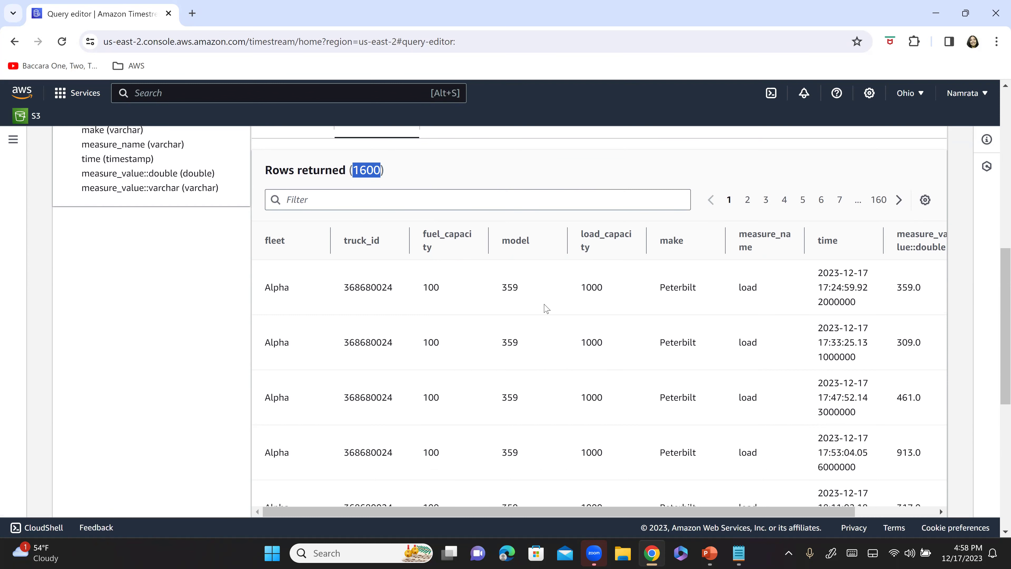
scroll(545, 306, "down", 1)
scroll(516, 368, "up", 3)
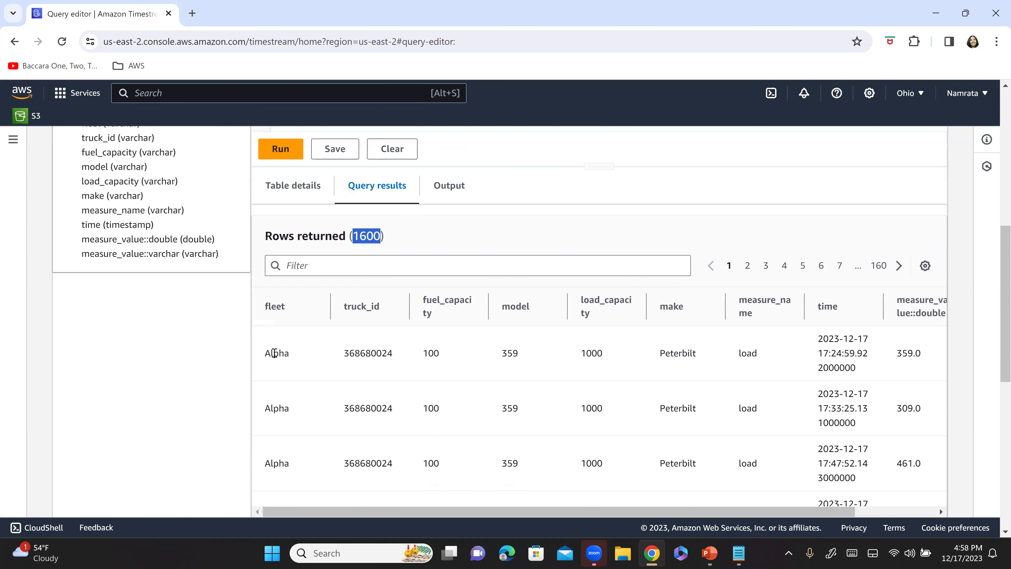
left_click_drag(275, 353, 445, 355)
left_click(447, 356)
left_click_drag(666, 356, 698, 358)
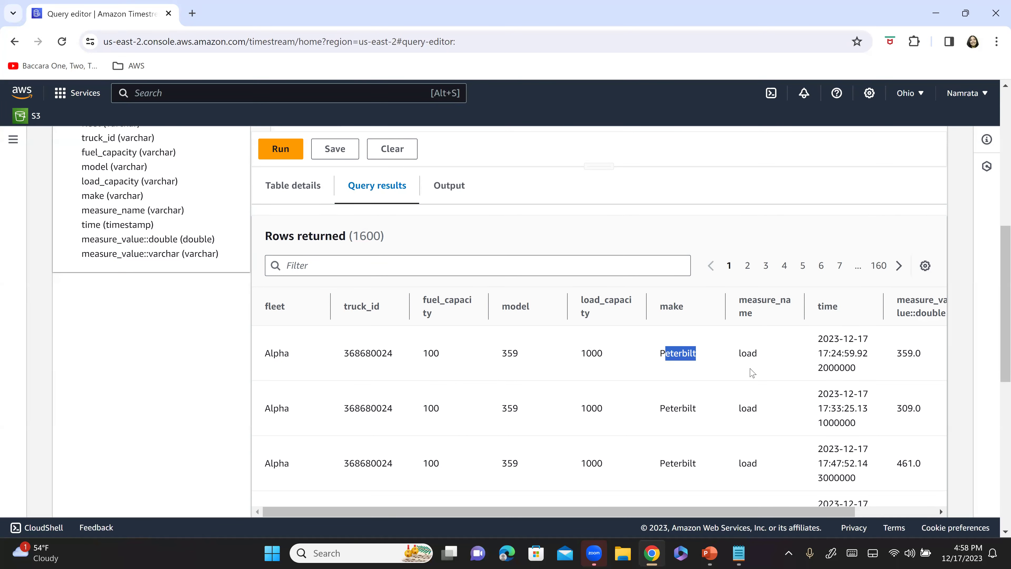
scroll(751, 374, "down", 2)
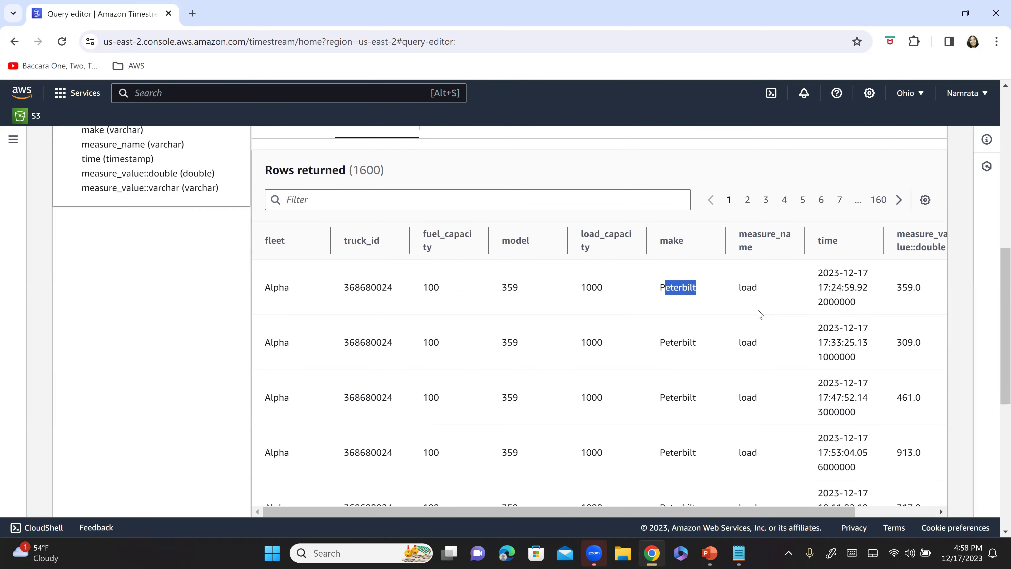
double_click(748, 287)
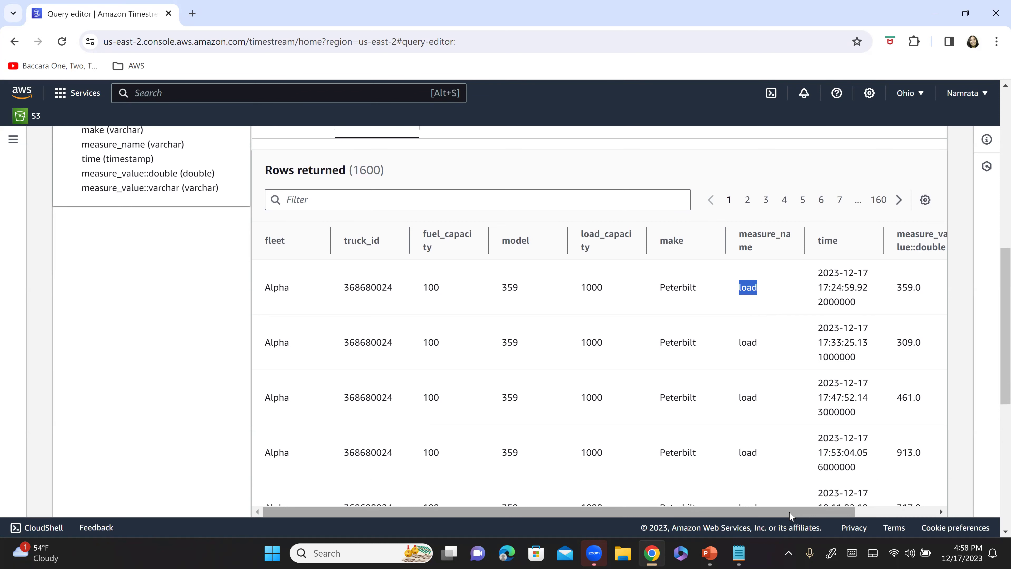
left_click(866, 512)
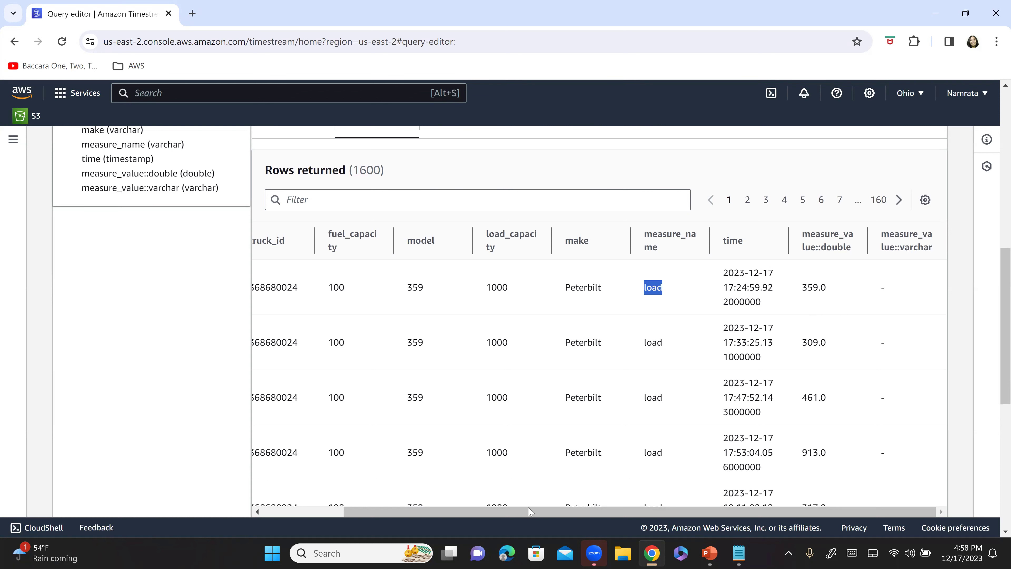
left_click_drag(529, 515, 365, 495)
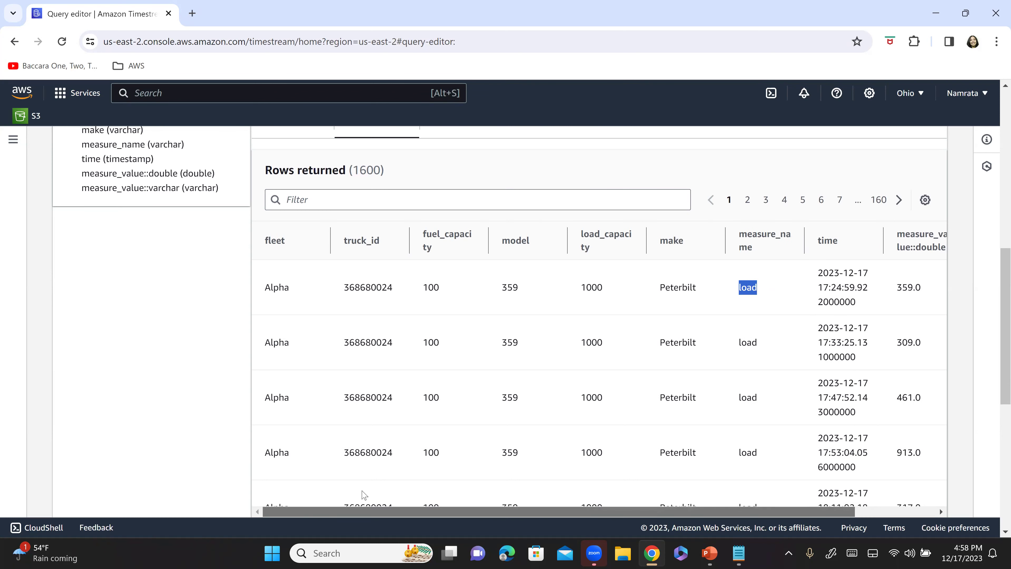
- Copy the truck_id value from the first result row and return to the query text
double_click(374, 289)
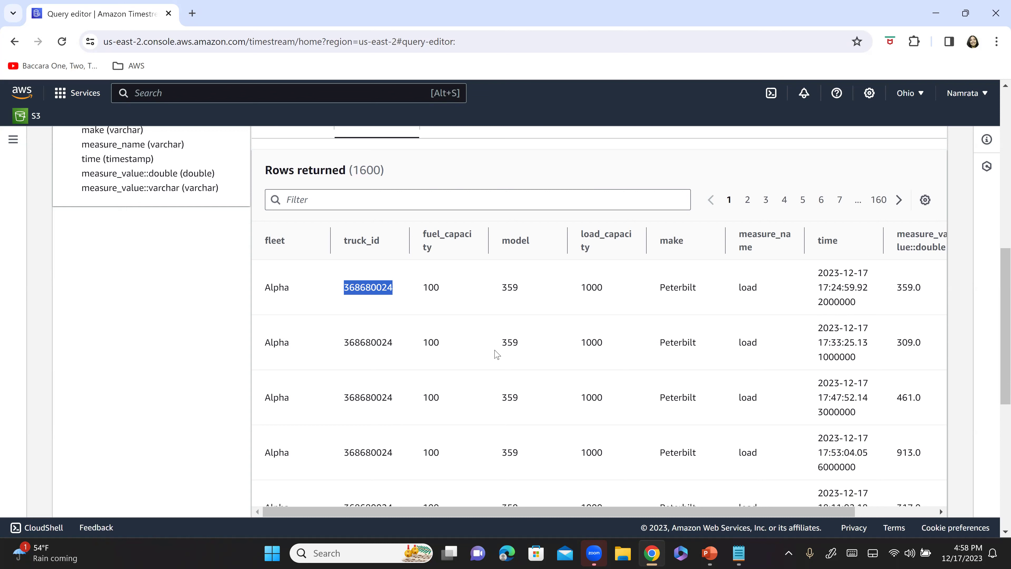
key("ctrl+c")
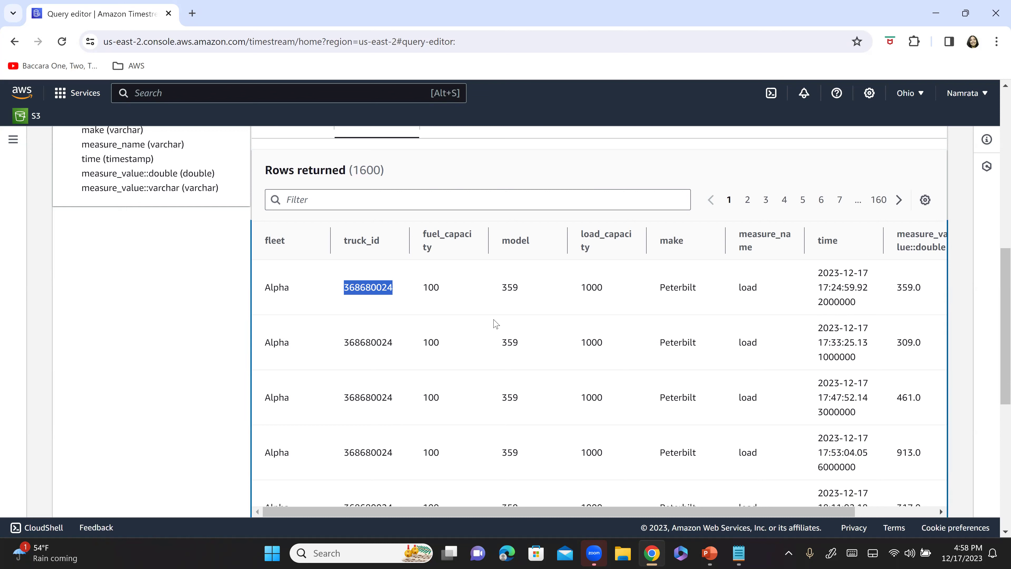
scroll(677, 339, "up", 5)
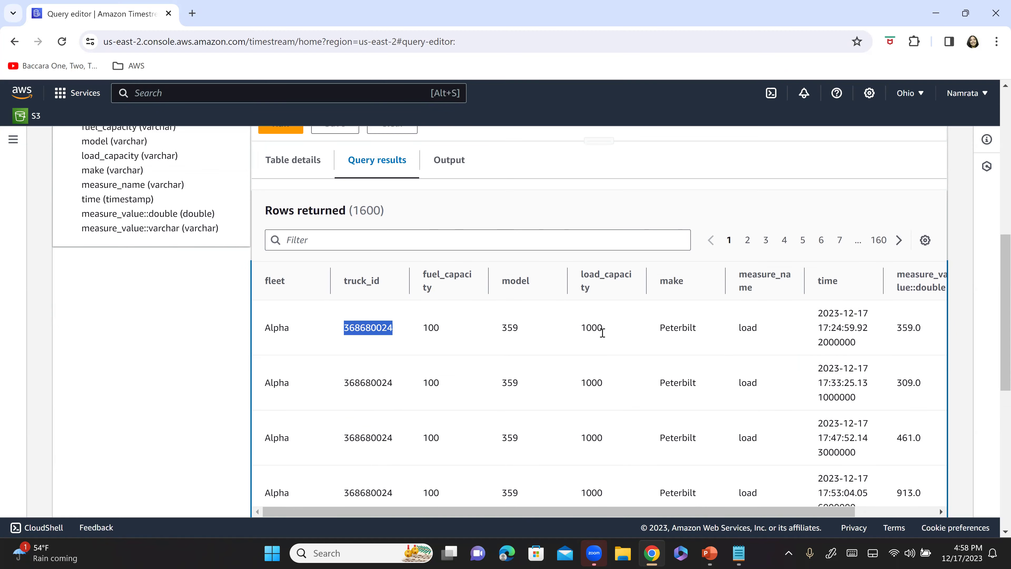
scroll(485, 340, "up", 6)
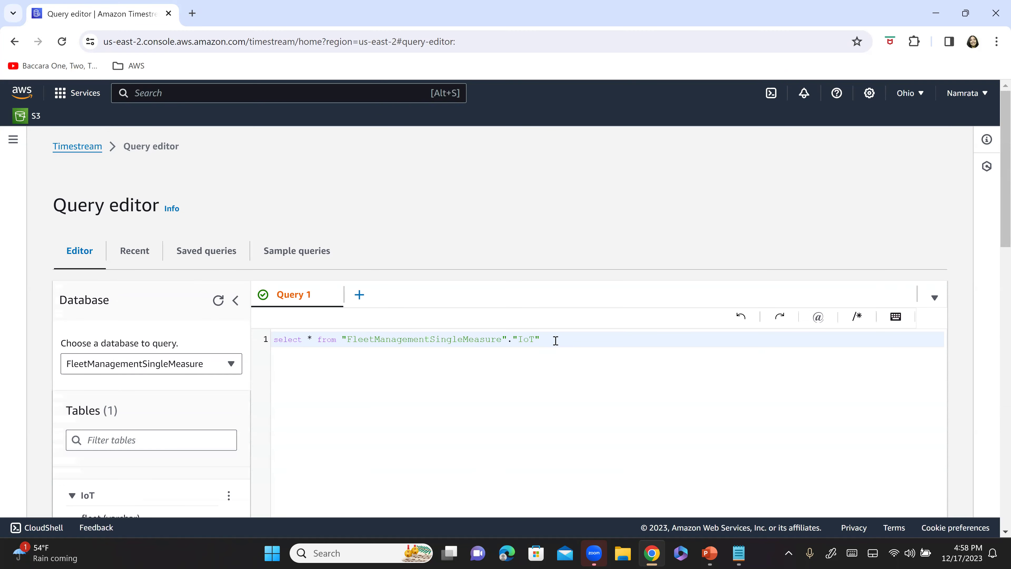
- Add a second query line, where "FleetManagementSingleMeasure"."IoT".truck_id equals the copied truck ID in single quotes
key("Return")
type("where")
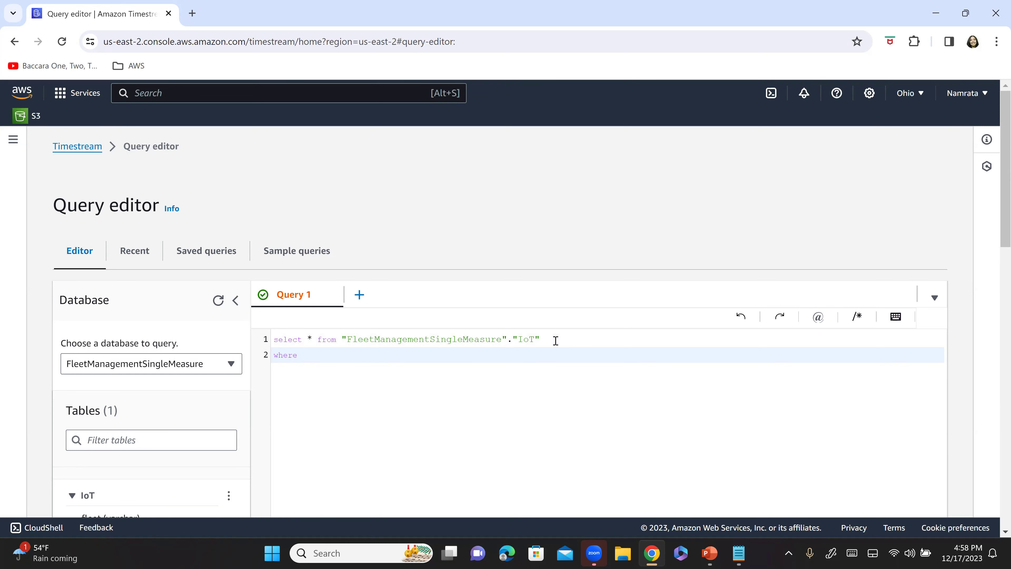
key("ctrl+space")
key("Return")
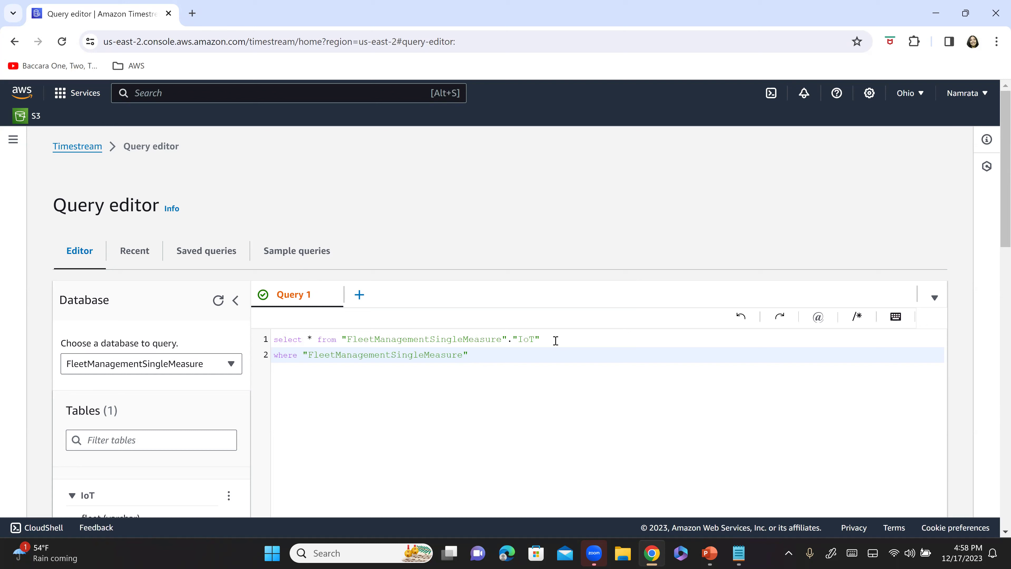
type(".")
key("Return")
key("Down")
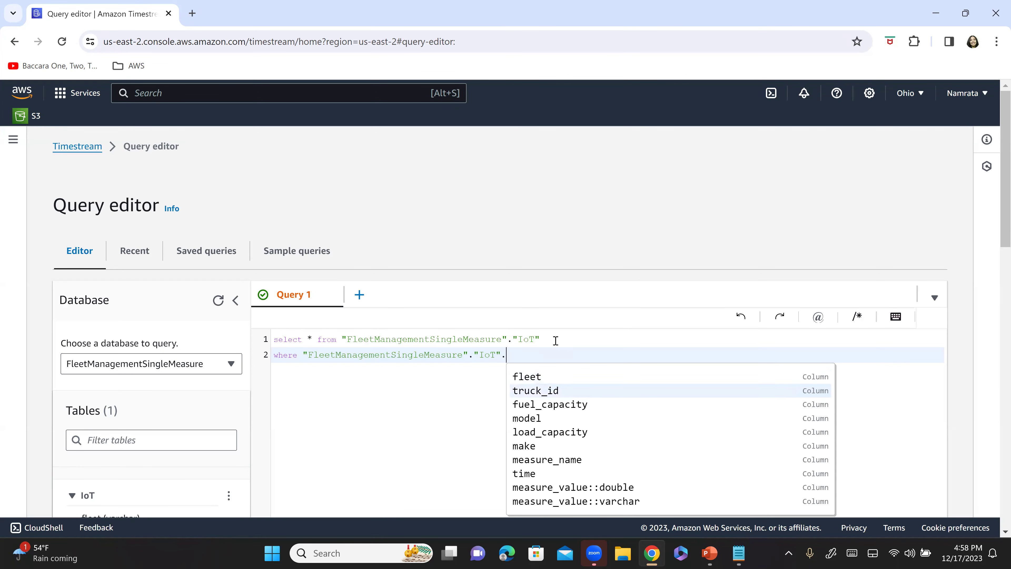
key("Return")
type("=")
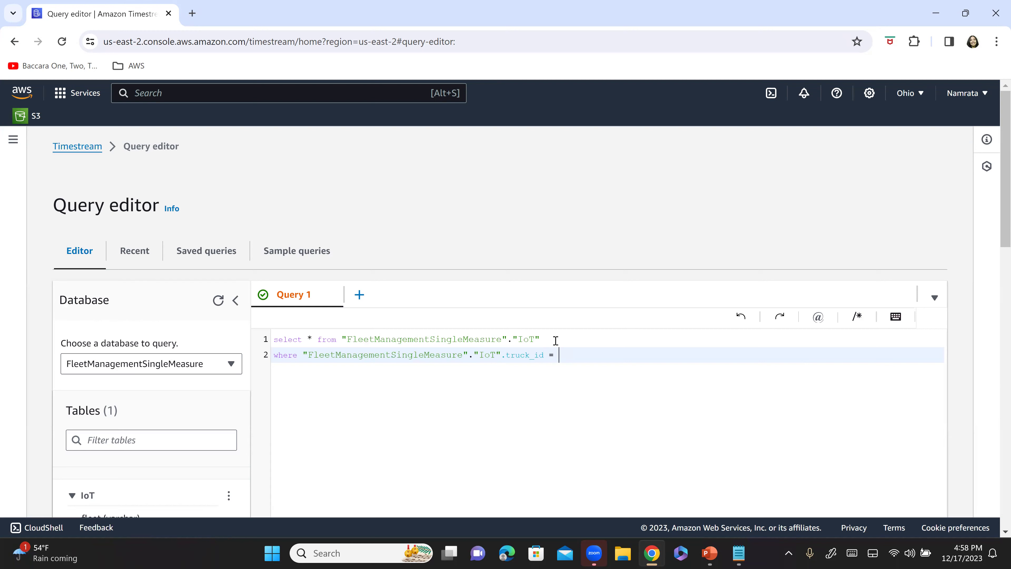
key("ctrl+v")
type("'")
scroll(100, 411, "down", 3)
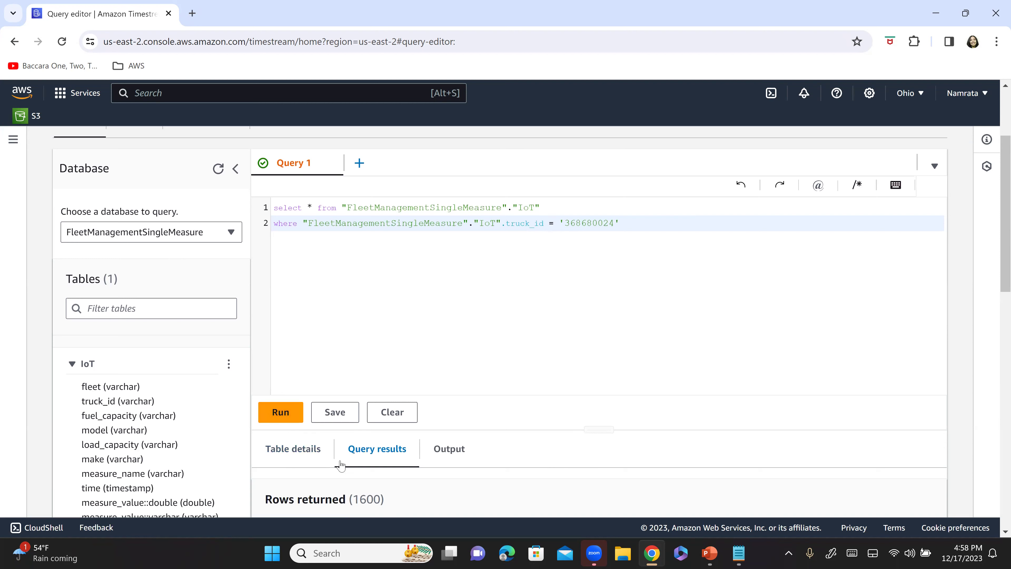
- Highlight both lines of the query and enlarge the browser's page zoom to 125%
left_click_drag(670, 232, 273, 207)
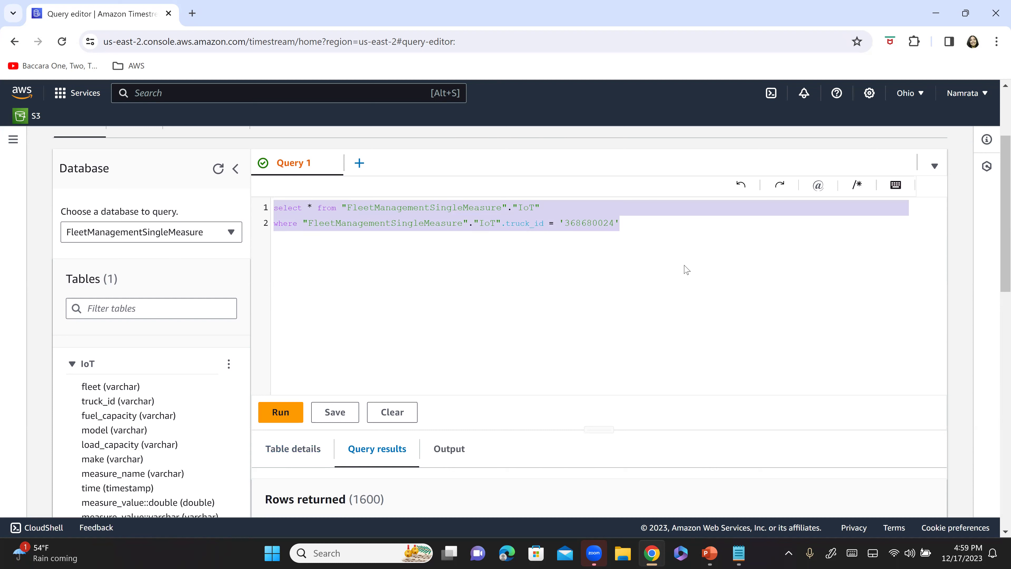
left_click(996, 41)
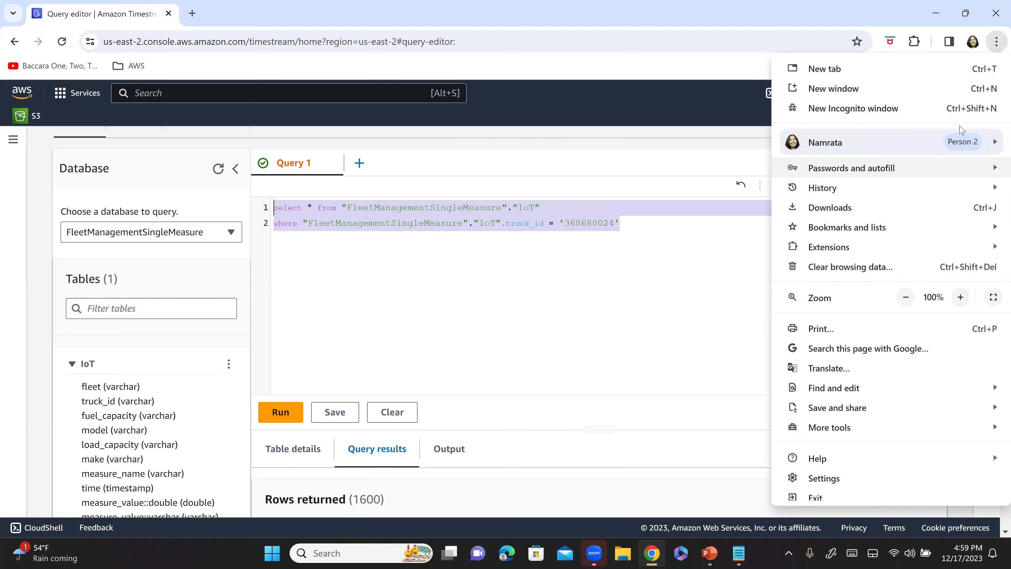
left_click(961, 297)
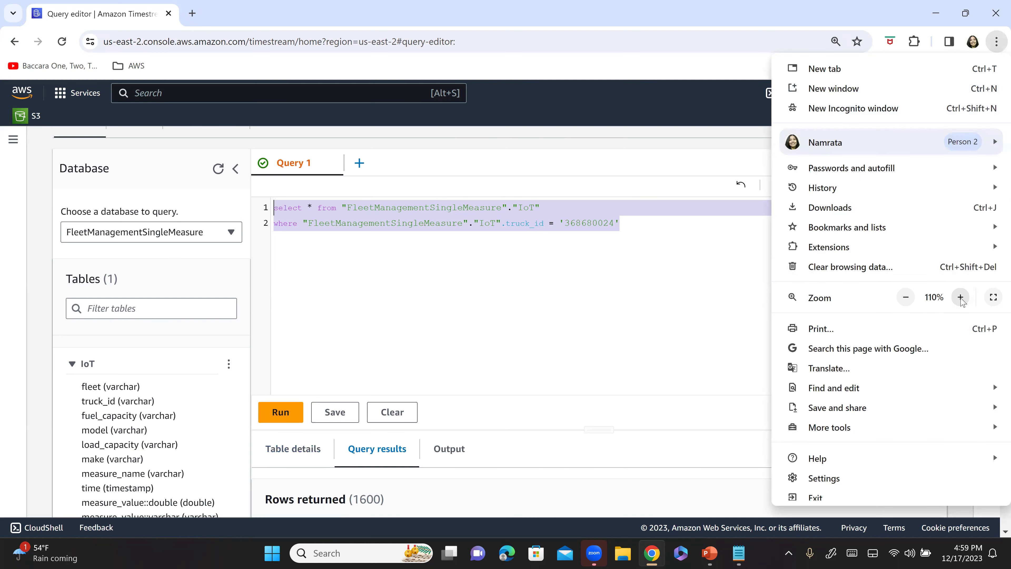
left_click(961, 298)
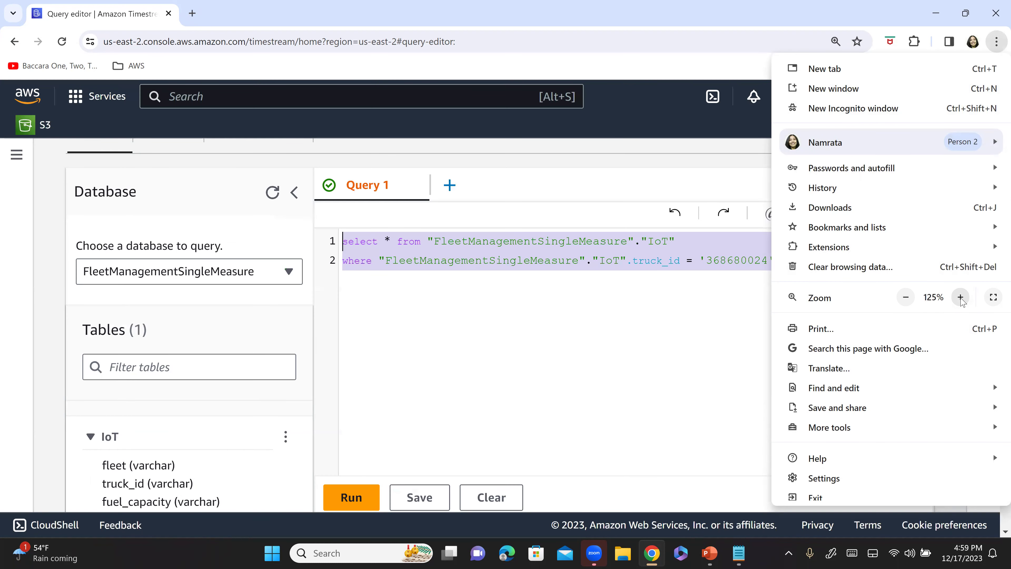
- Select both lines of the query and run it to retrieve the IoT records of the single truck
left_click(792, 294)
left_click_drag(826, 248, 518, 238)
left_click_drag(676, 241, 748, 296)
left_click(778, 266)
left_click_drag(777, 266, 307, 225)
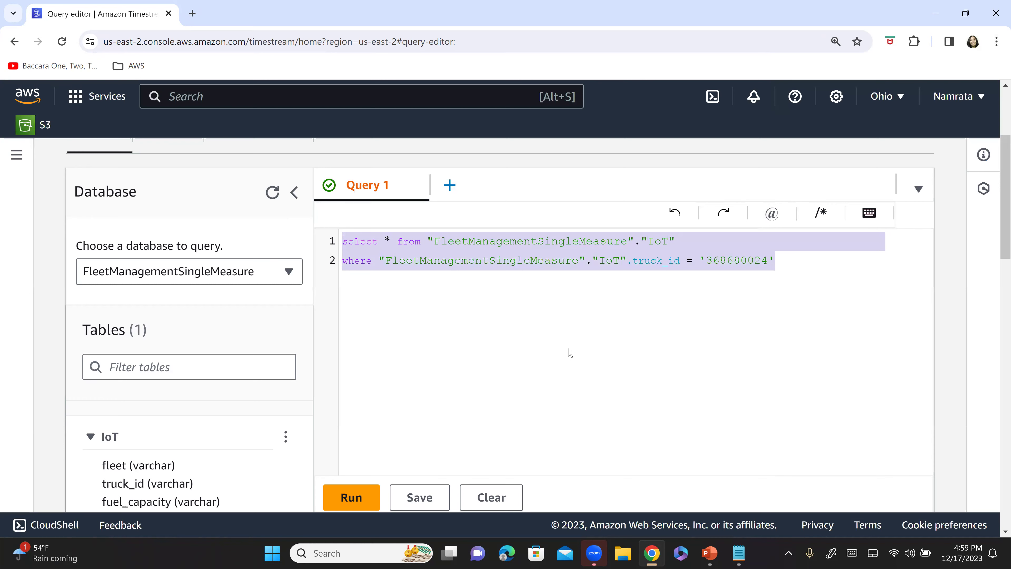
scroll(565, 363, "down", 2)
key("ctrl+Return")
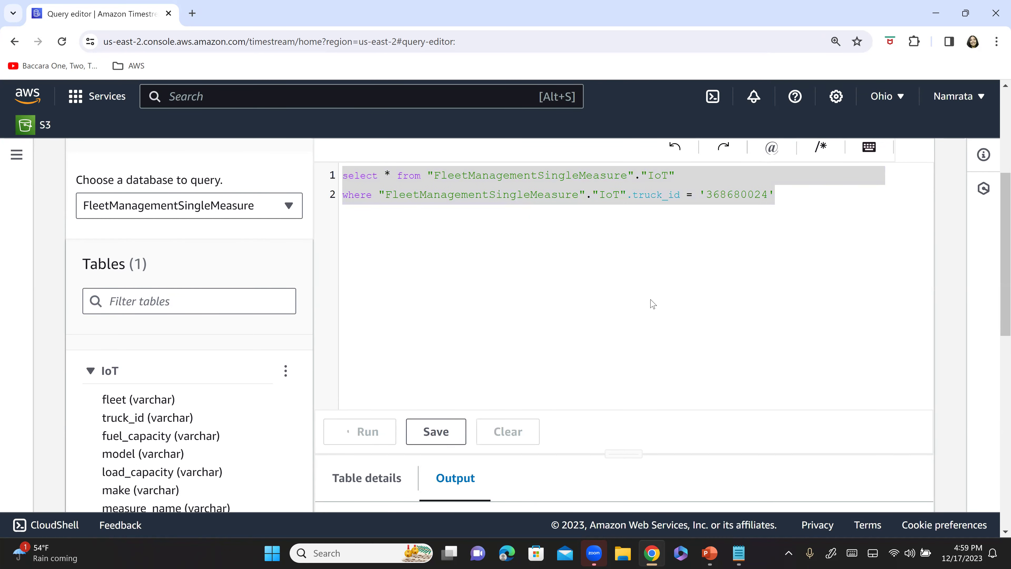
- Reduce the browser's page zoom to 100% and examine the first page of the truck's query results
scroll(608, 380, "down", 7)
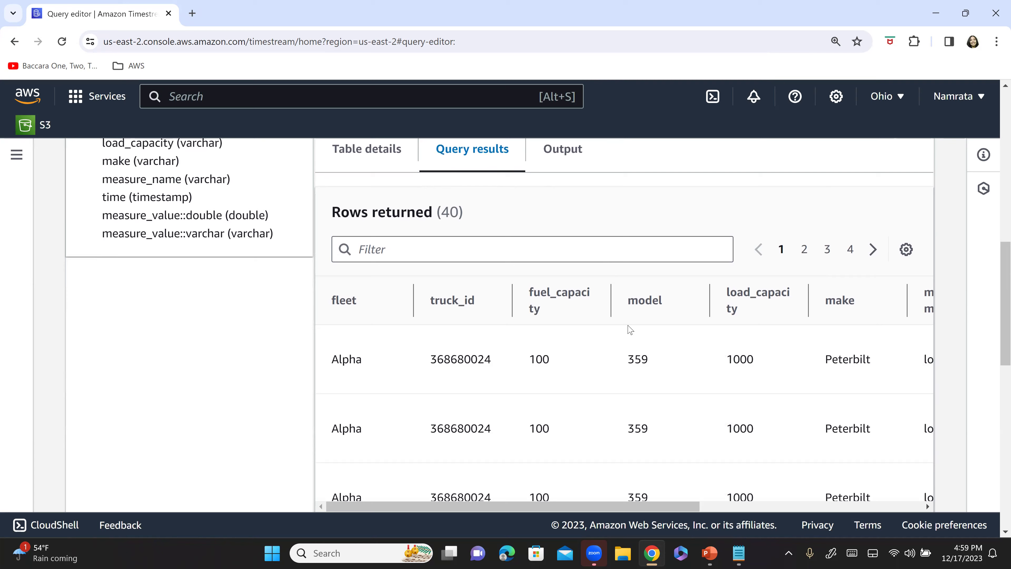
scroll(627, 329, "down", 1)
key("ctrl+minus")
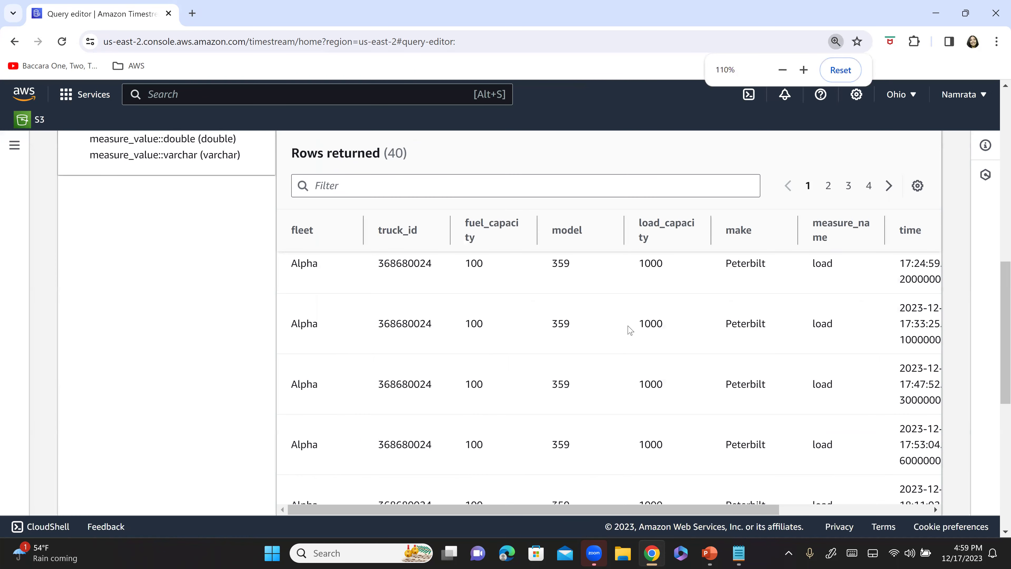
key("ctrl+minus")
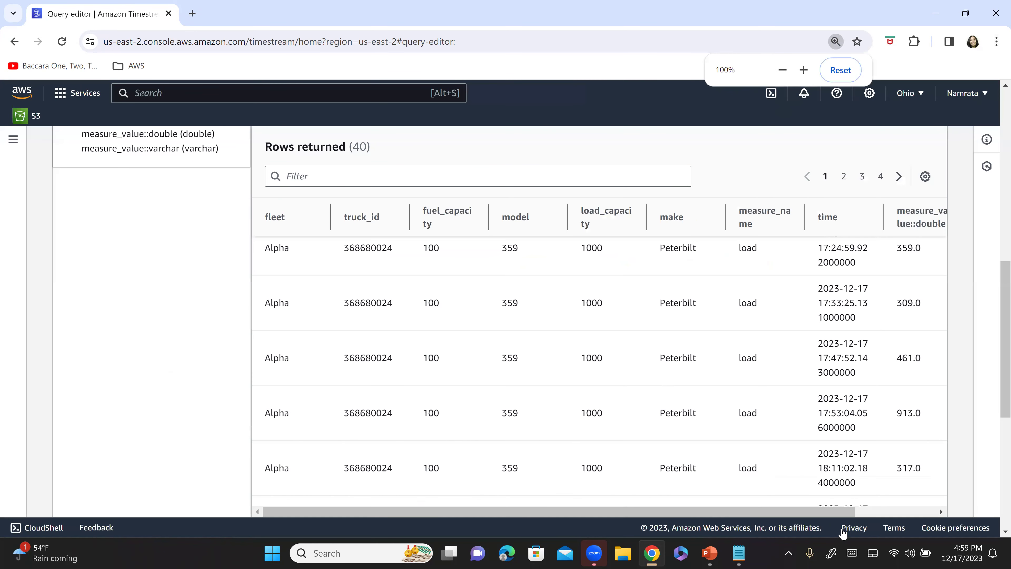
left_click_drag(644, 512, 727, 282)
scroll(756, 350, "down", 5)
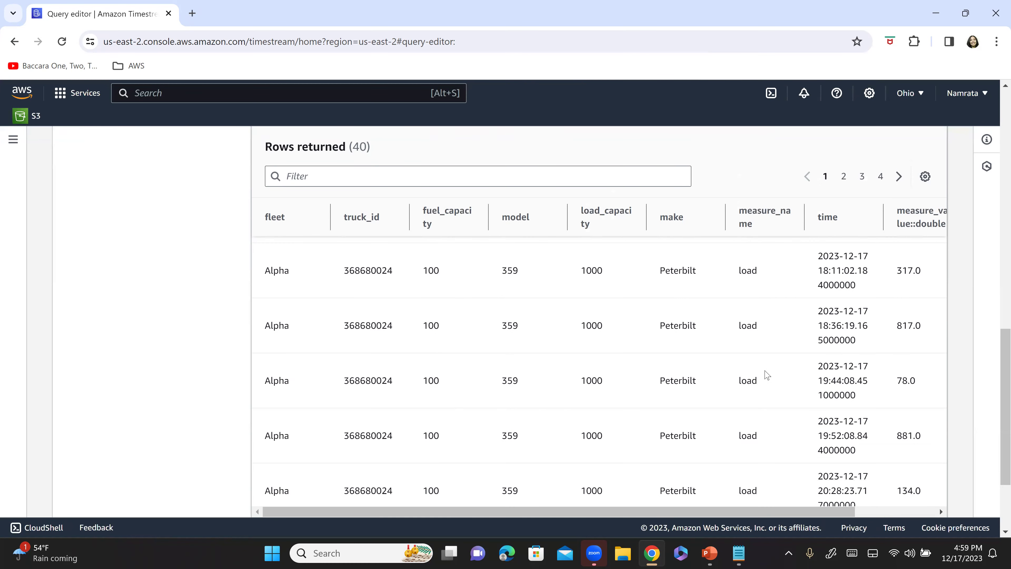
scroll(766, 375, "down", 3)
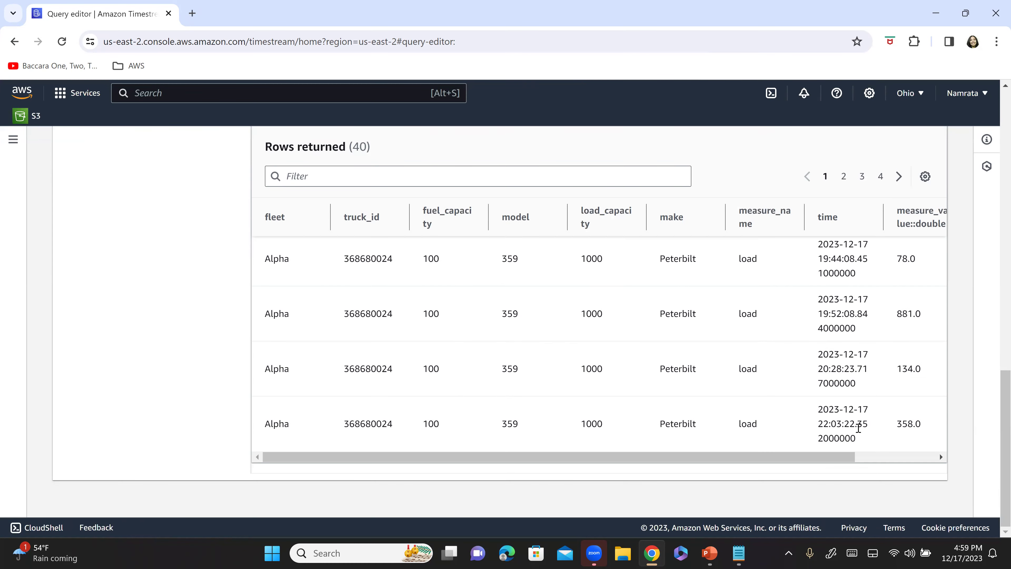
- Examine results page 2: the measure_name of its rows and their time and measure_value columns
left_click(845, 177)
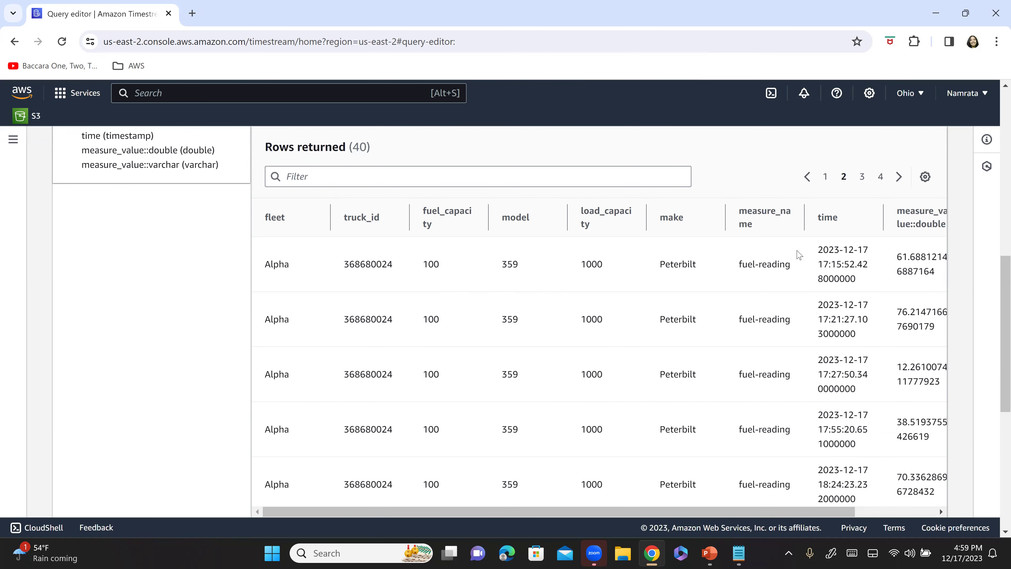
left_click_drag(739, 266, 794, 263)
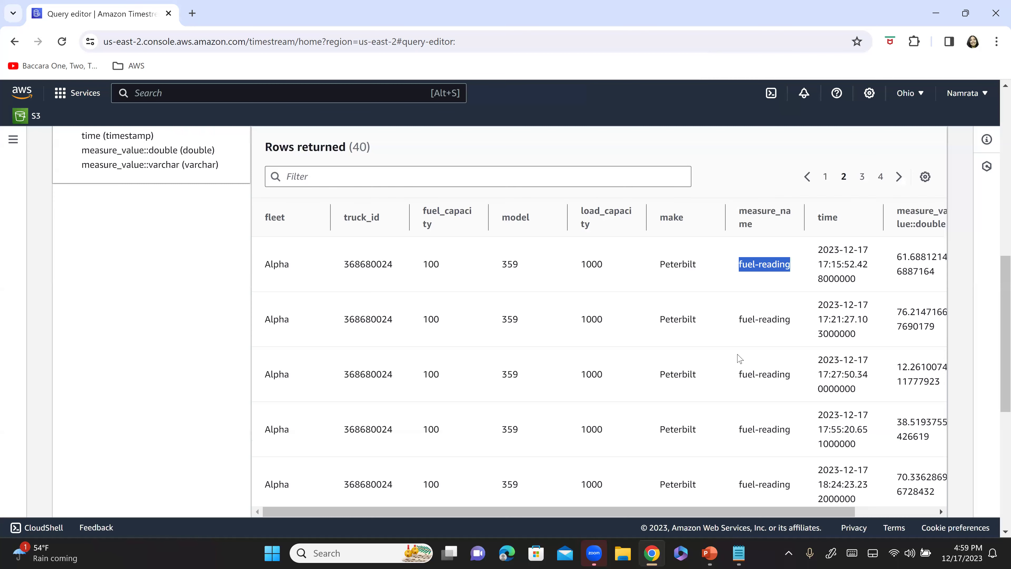
scroll(736, 357, "down", 3)
left_click_drag(902, 334, 686, 323)
scroll(685, 324, "right", 1)
left_click(686, 323)
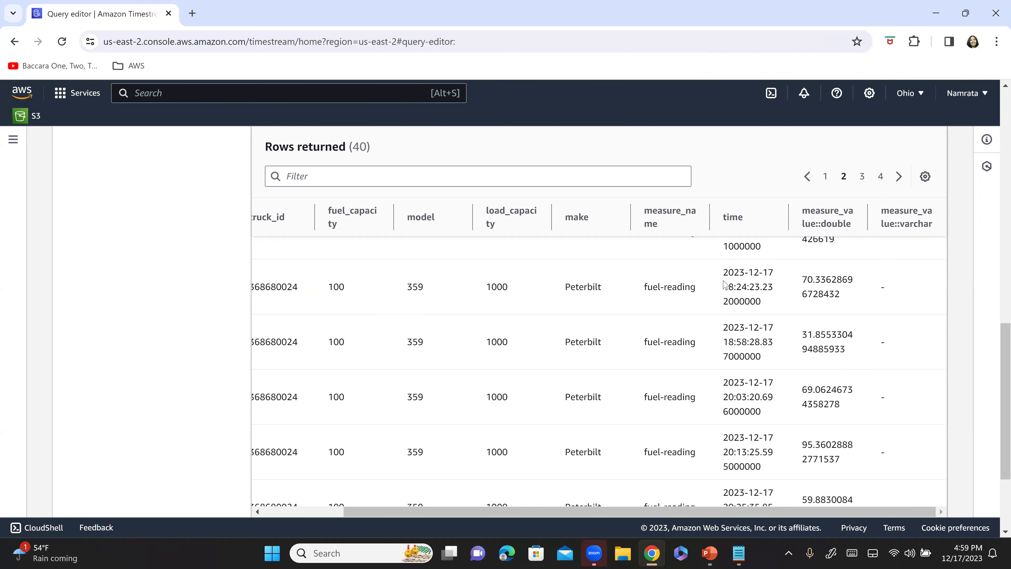
scroll(753, 325, "down", 1)
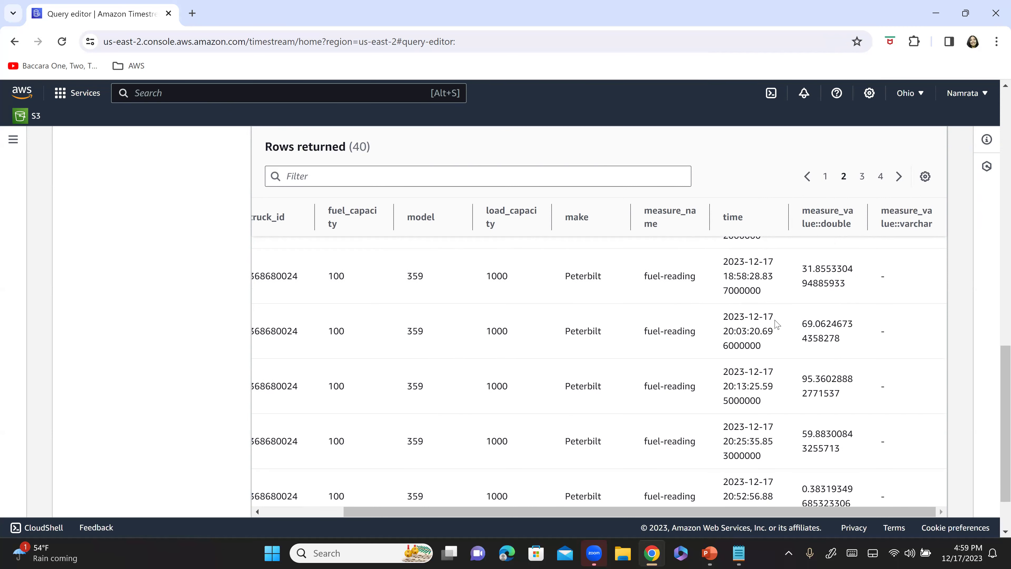
- Examine the measure_name and the remaining rows on results page 3
left_click(861, 176)
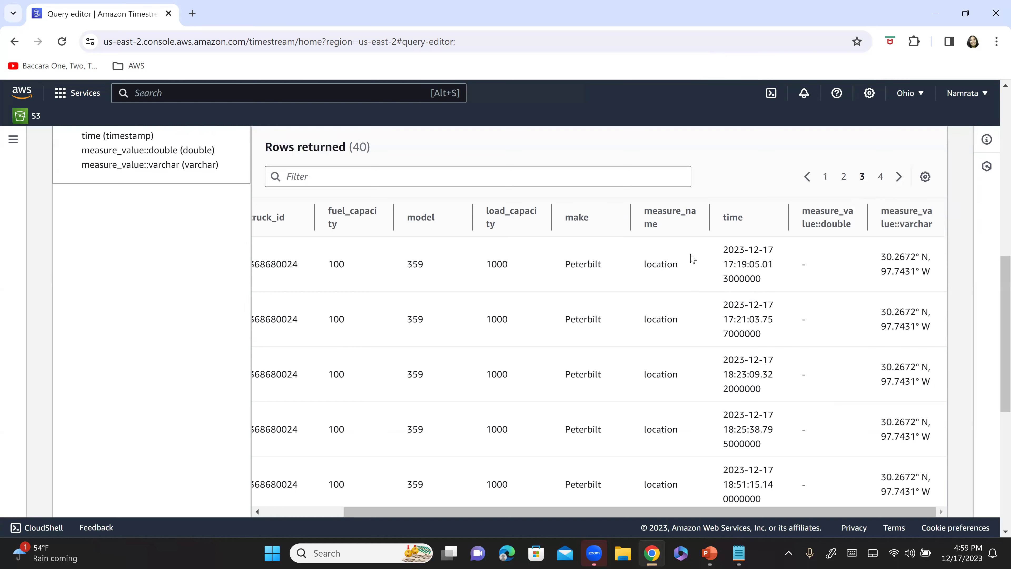
double_click(666, 263)
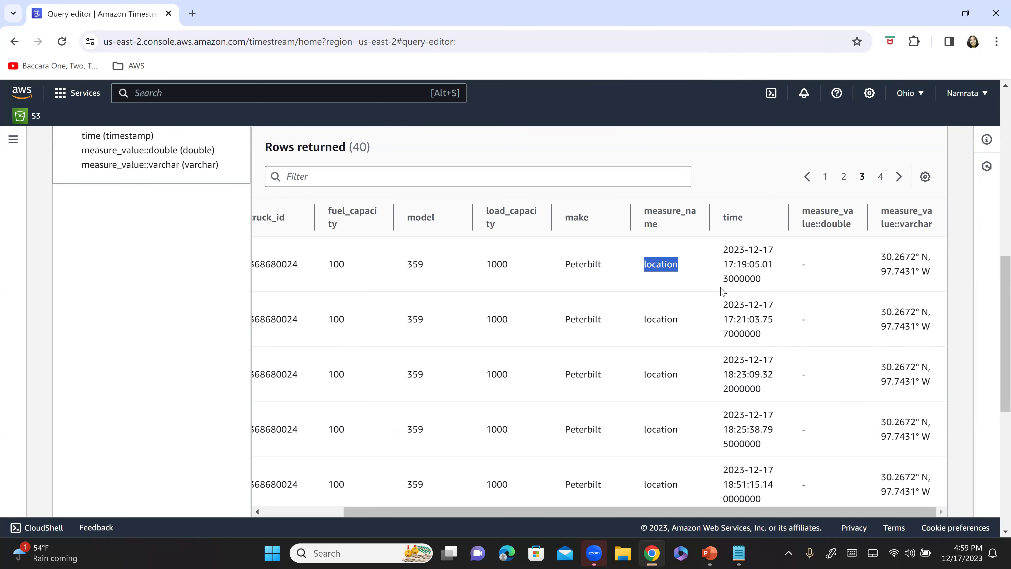
scroll(720, 292, "down", 5)
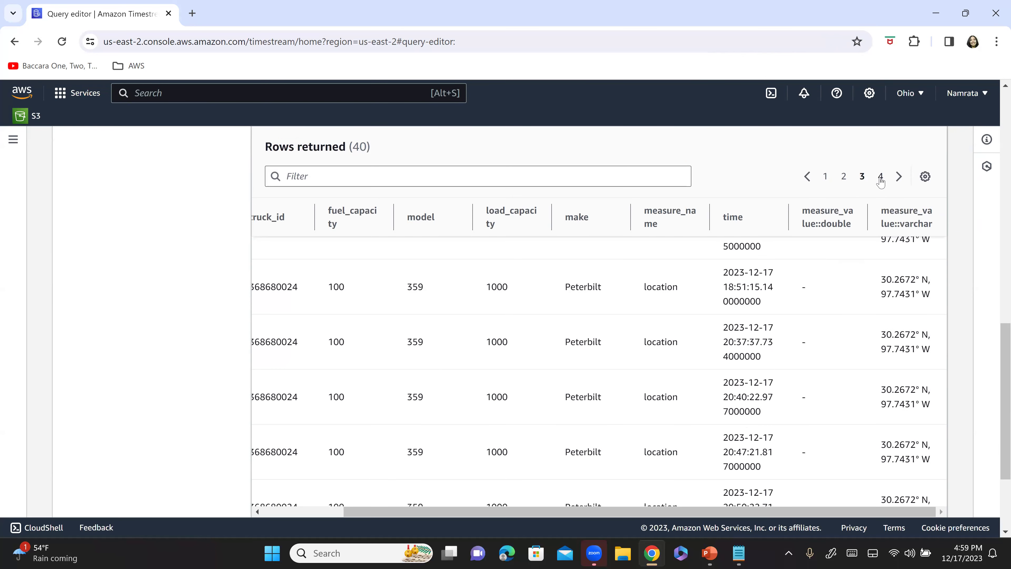
scroll(881, 179, "down", 3)
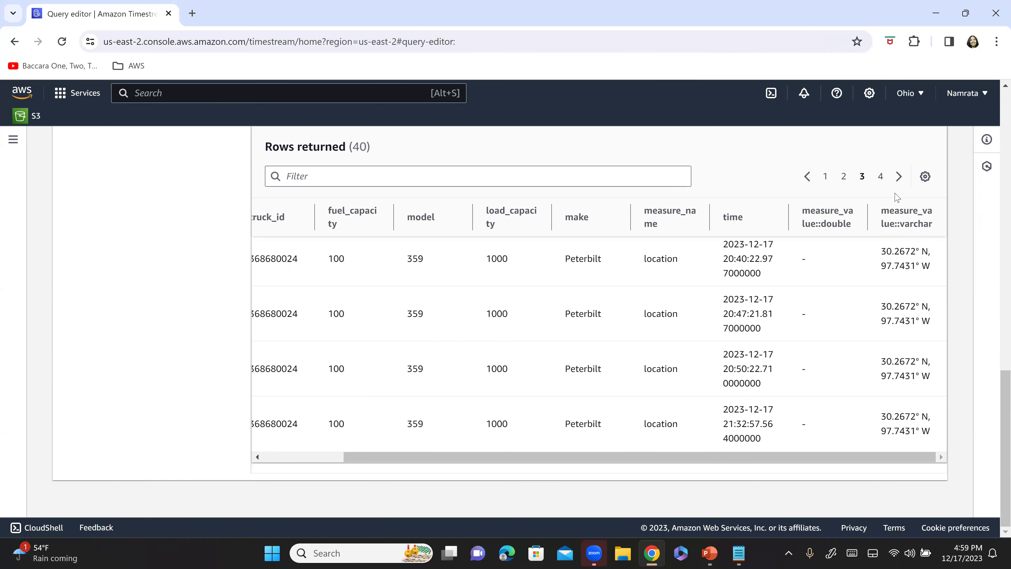
- Check the measure_name on results page 4 and look at the dimension columns of its rows
left_click(881, 177)
double_click(660, 265)
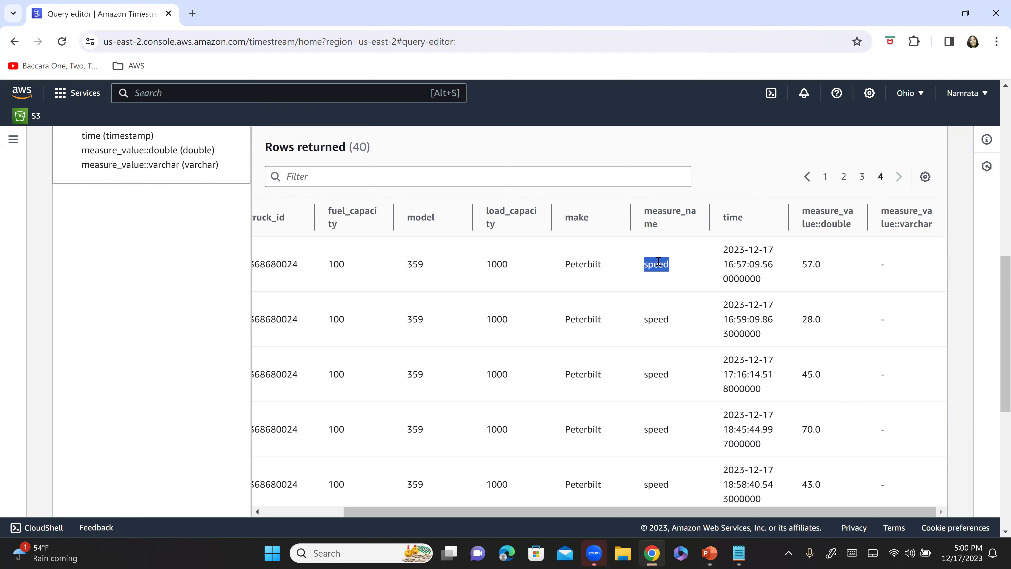
left_click(283, 513)
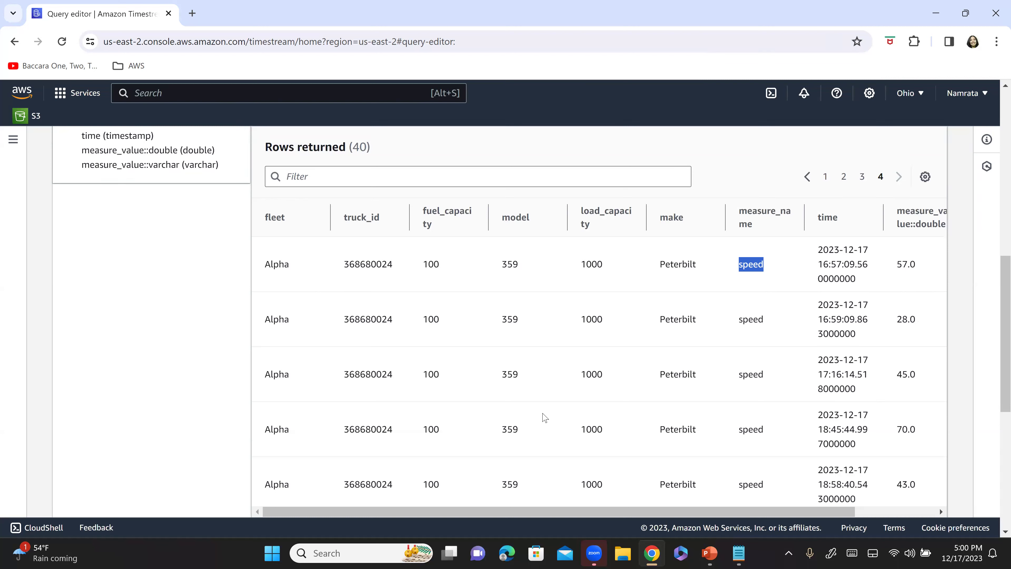
- Return to results page 3 and compare the first row's measure_name and dimensions with its measure_value::varchar entry
left_click(862, 176)
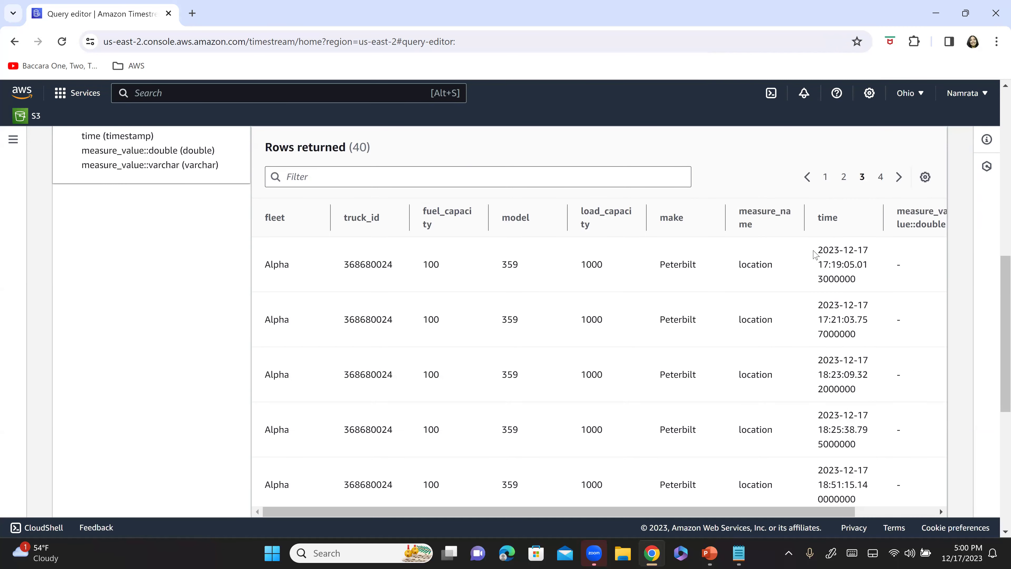
double_click(755, 265)
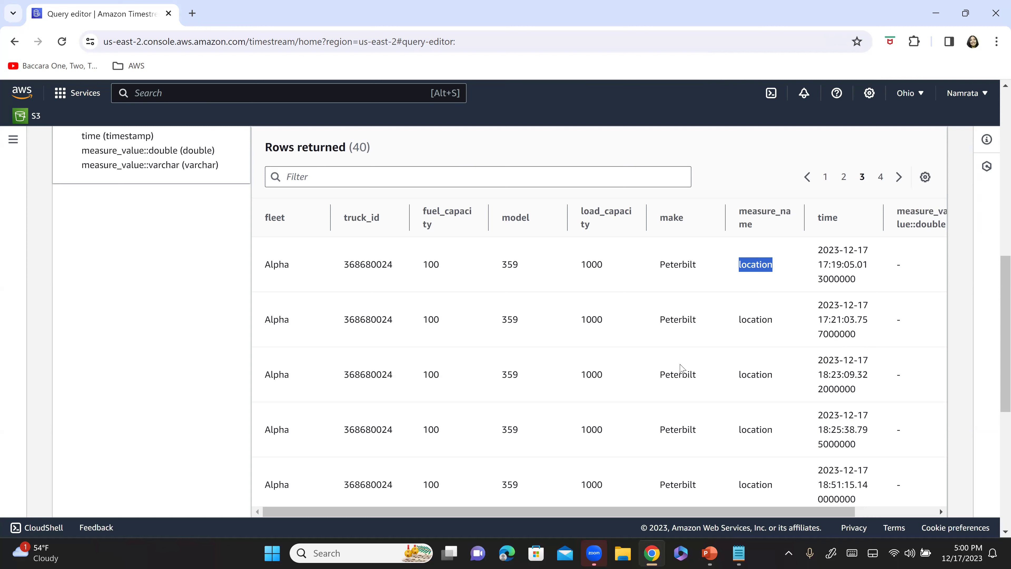
left_click_drag(645, 514, 707, 512)
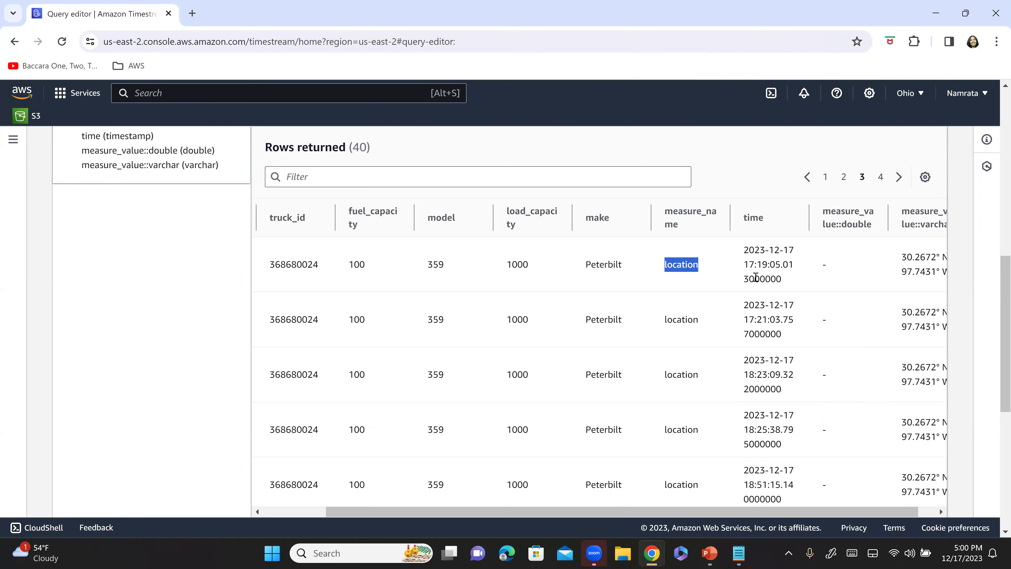
left_click_drag(864, 517, 882, 514)
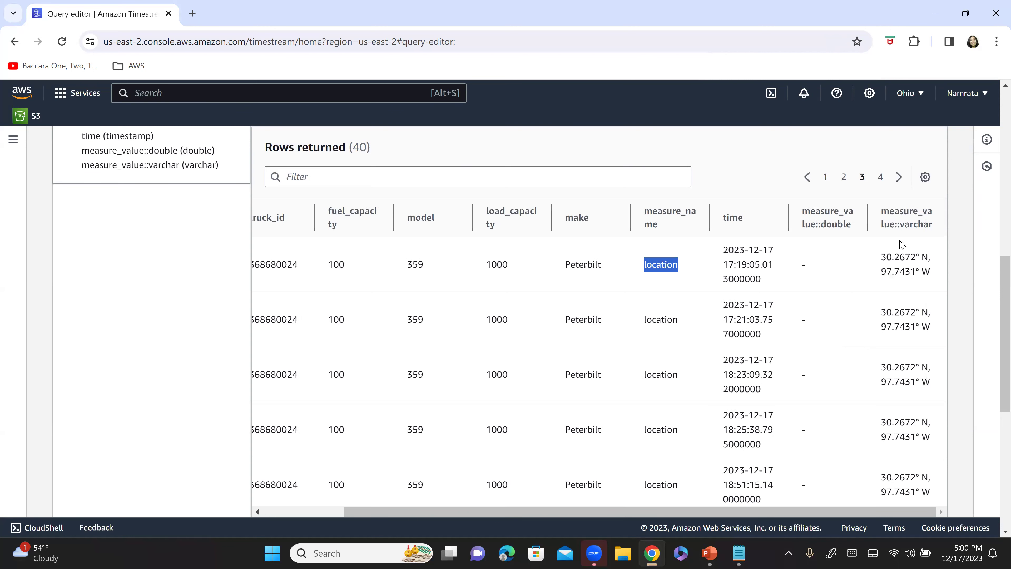
left_click_drag(882, 256, 945, 277)
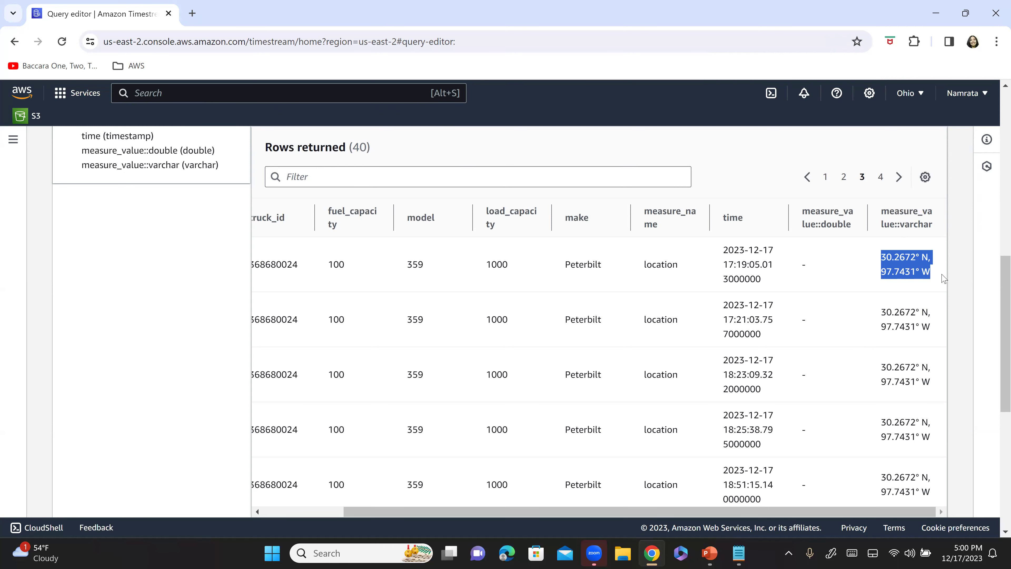
left_click_drag(789, 512, 551, 480)
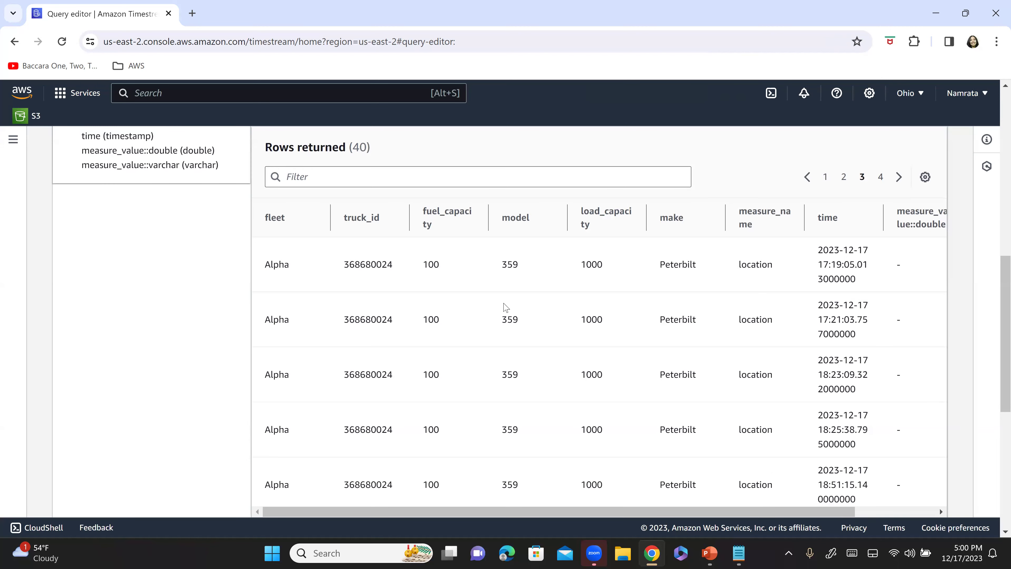
scroll(597, 358, "right", 3)
triple_click(905, 264)
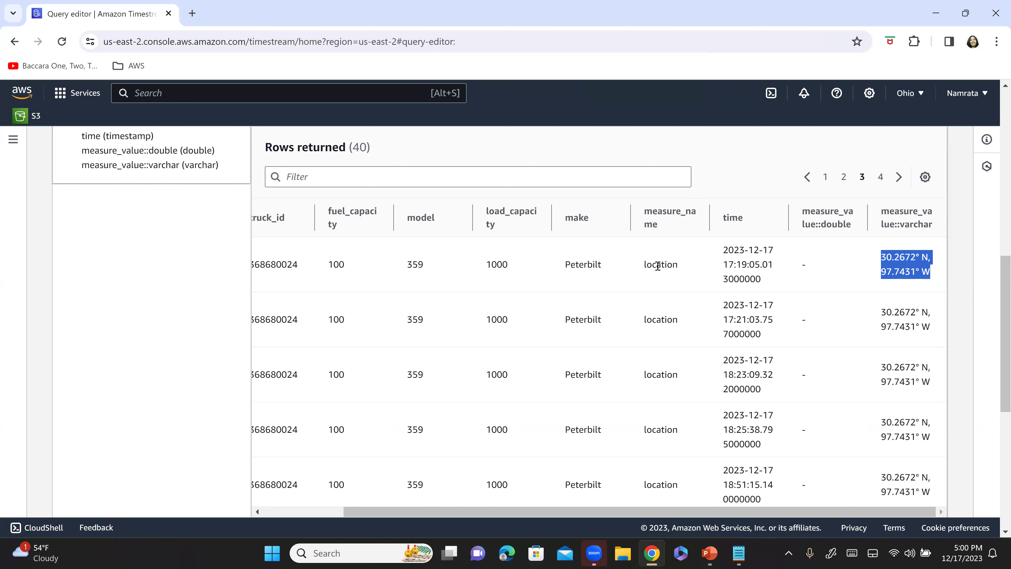
- Compare the measure_value::double entries on results pages 4 and 2
left_click(881, 178)
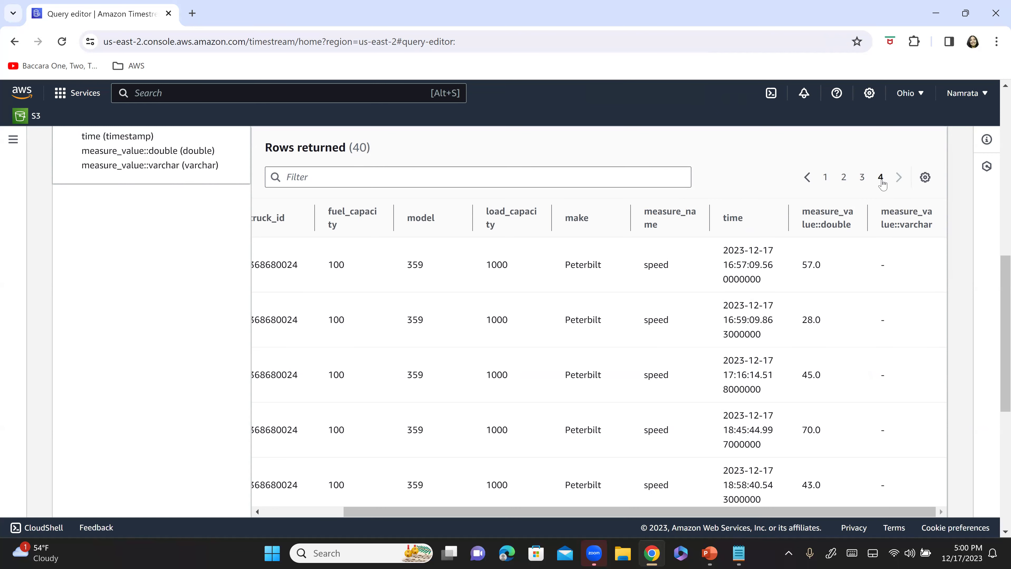
left_click(844, 178)
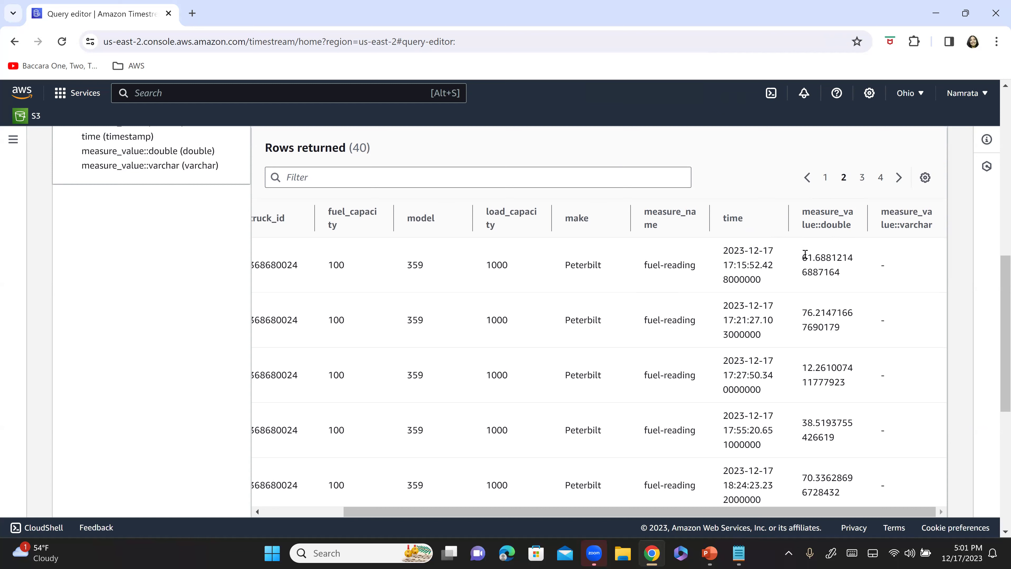
double_click(848, 275)
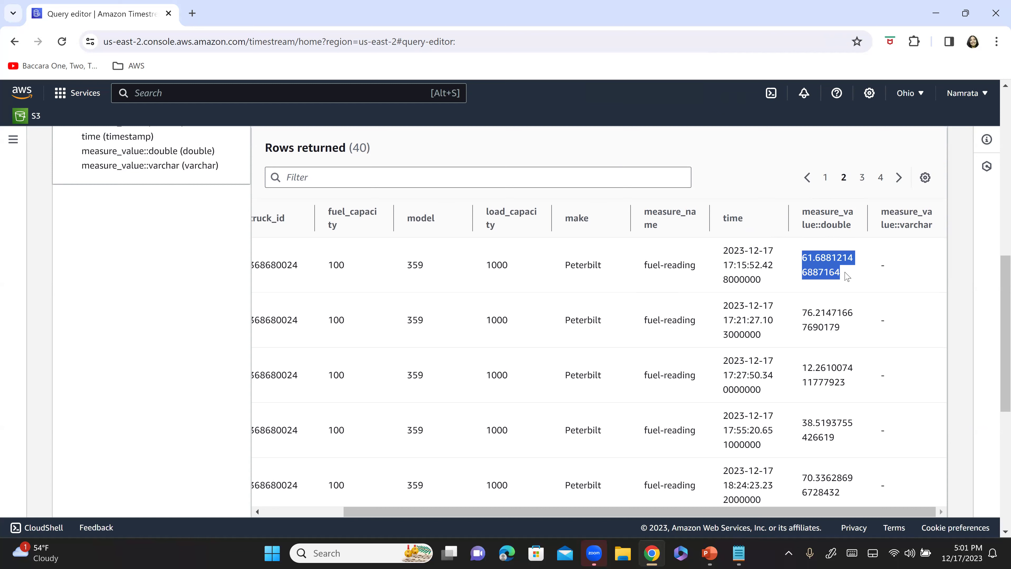
left_click(880, 177)
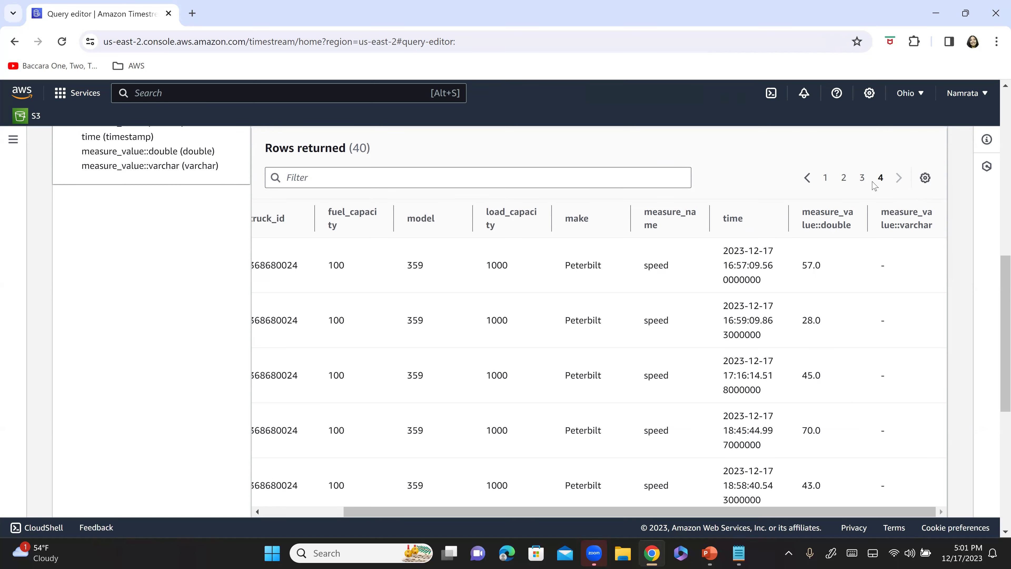
- Review results page 3 again, highlighting the first row's measure_value::varchar entry, the measure_name header and the row's timestamp
left_click(863, 179)
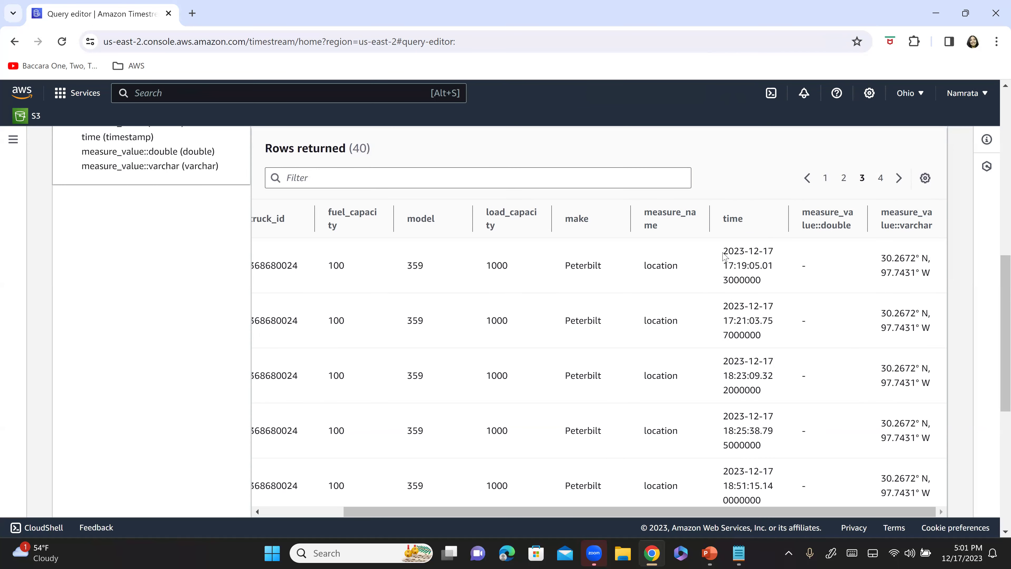
left_click_drag(716, 271, 776, 252)
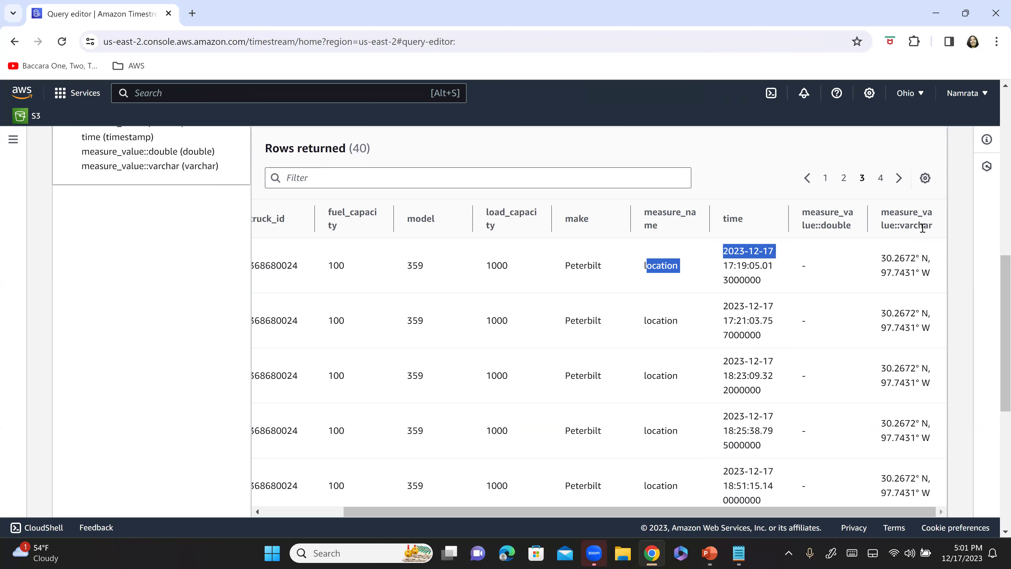
left_click(913, 224)
left_click_drag(910, 224, 932, 224)
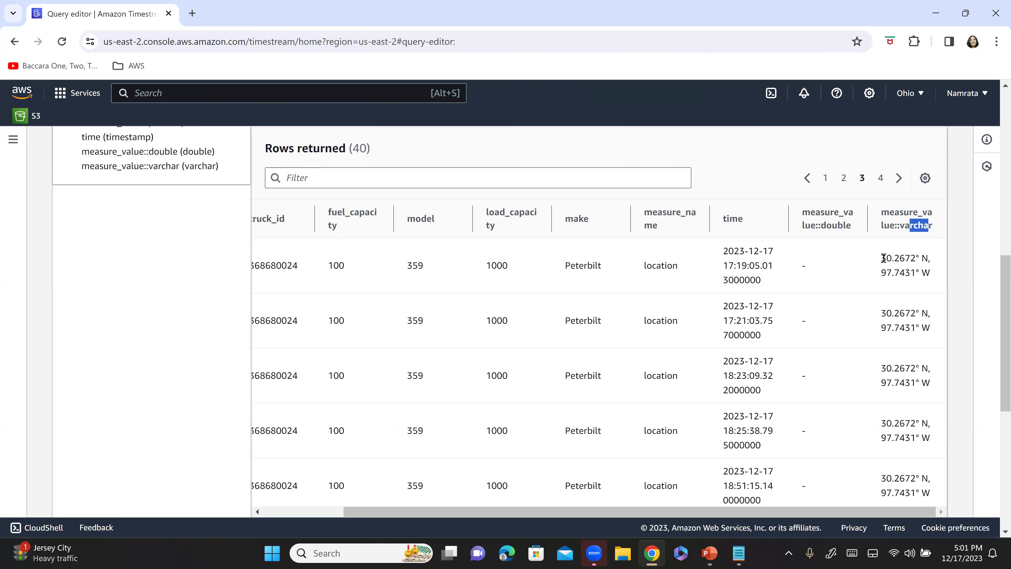
left_click_drag(882, 258, 938, 273)
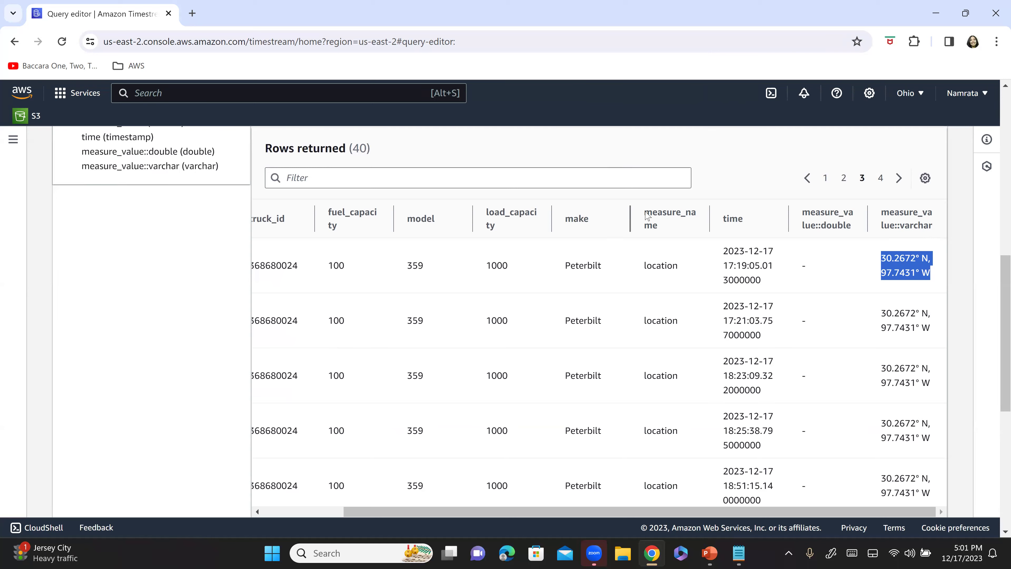
left_click_drag(644, 211, 671, 233)
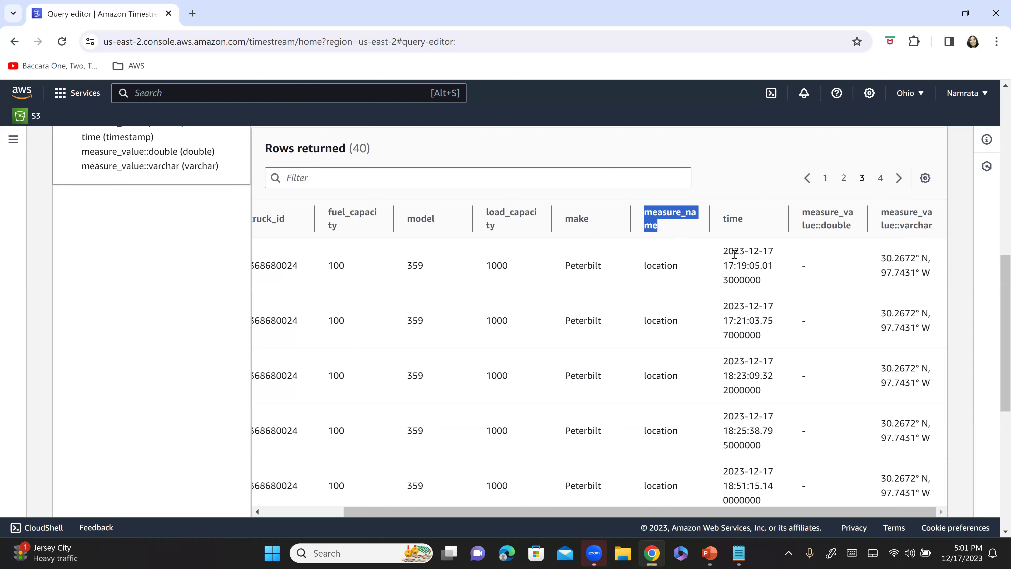
left_click_drag(724, 251, 767, 282)
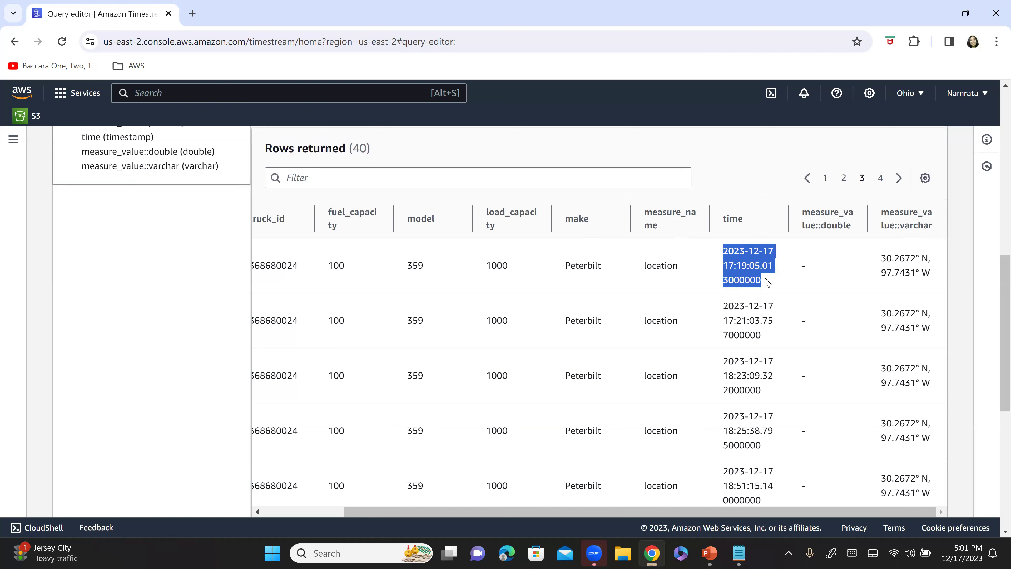
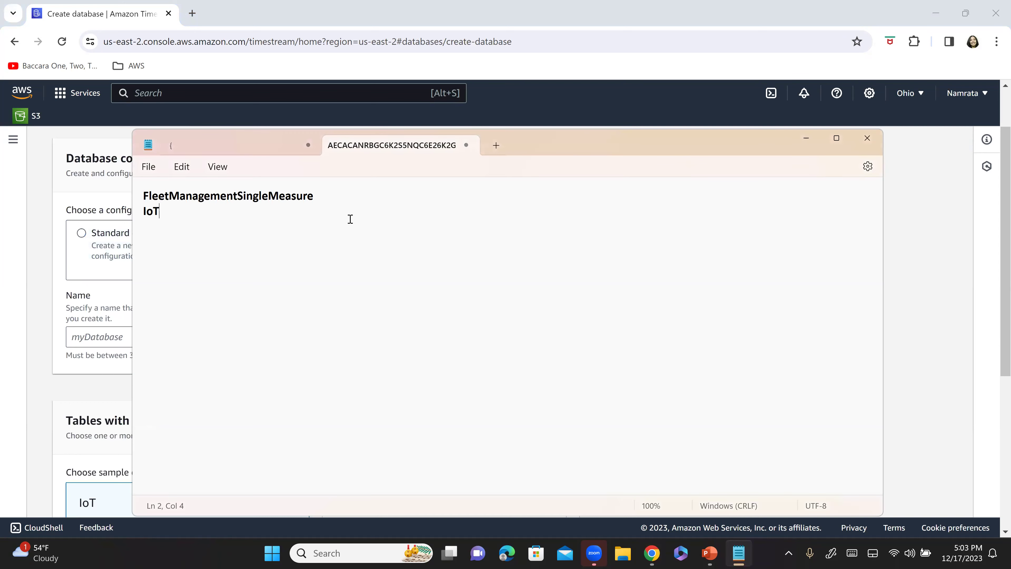
- Copy the single-measure database name from the notes and adapt it to name the new sample database FleetManagementMultiMeasure
double_click(336, 194)
key("ctrl+c")
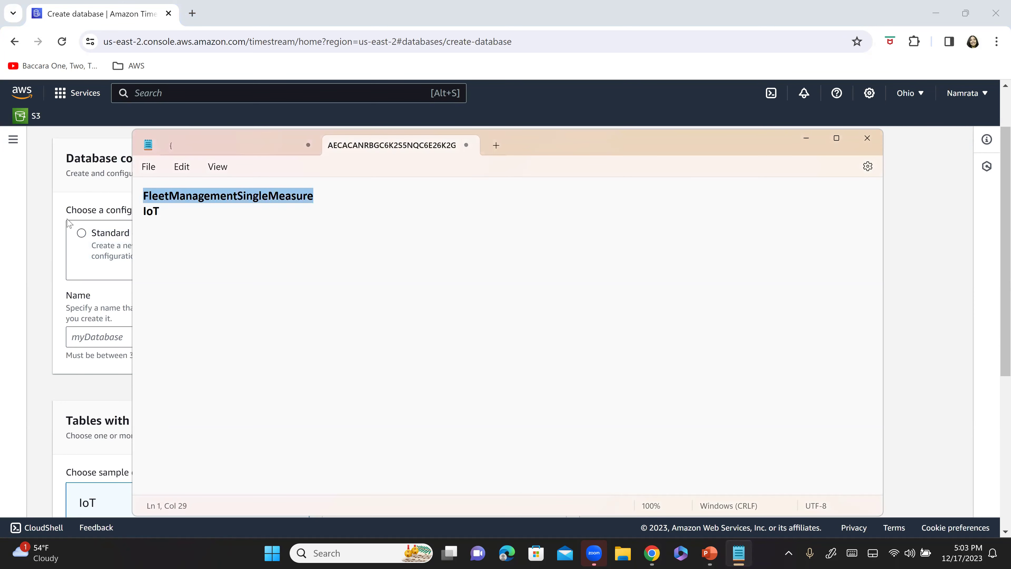
key("alt+Tab")
left_click(268, 336)
key("ctrl+v")
left_click(174, 337)
key("BackSpace")
key("BackSpace")
key("BackSpace")
key("BackSpace")
key("BackSpace")
key("BackSpace")
type("Multi")
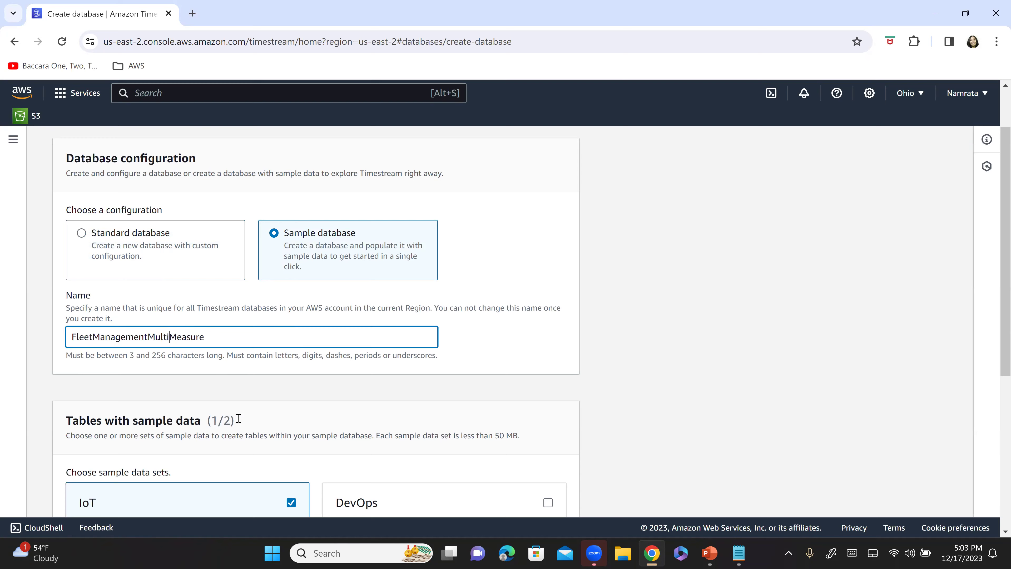
- Create the sample database with the IoT data set and multi-measure records, and dismiss the success notice
scroll(238, 418, "down", 6)
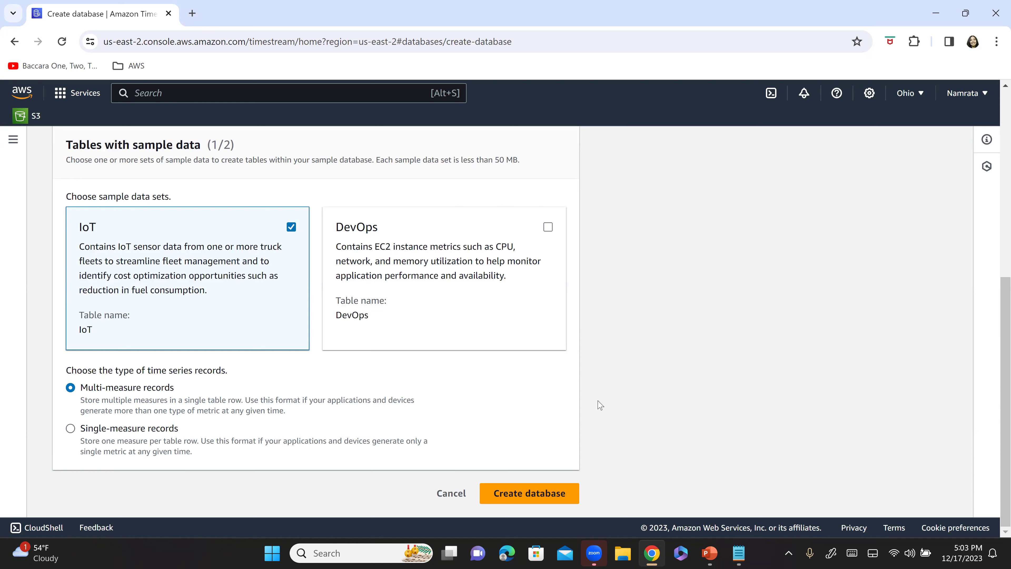
left_click(514, 498)
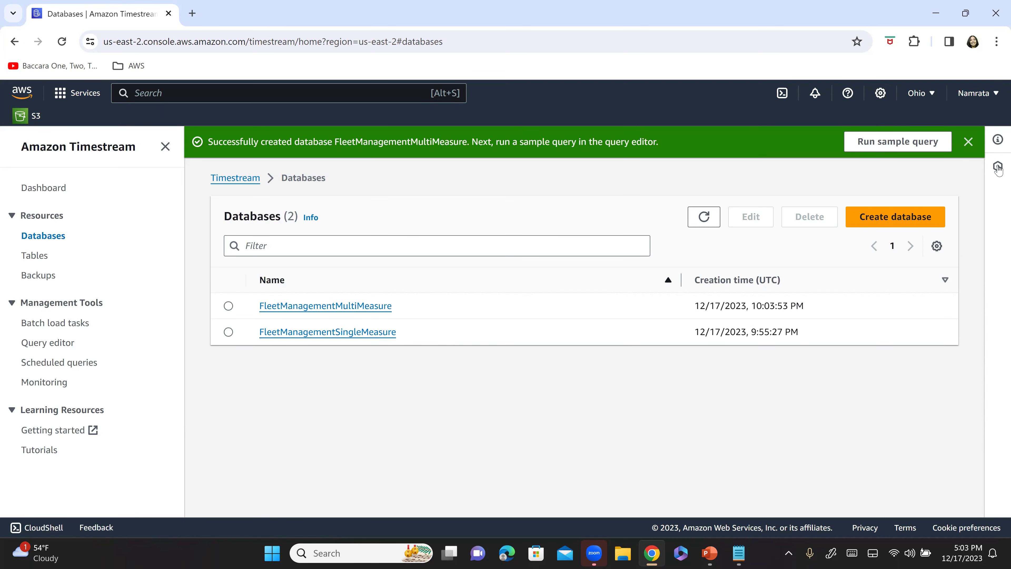
left_click(968, 142)
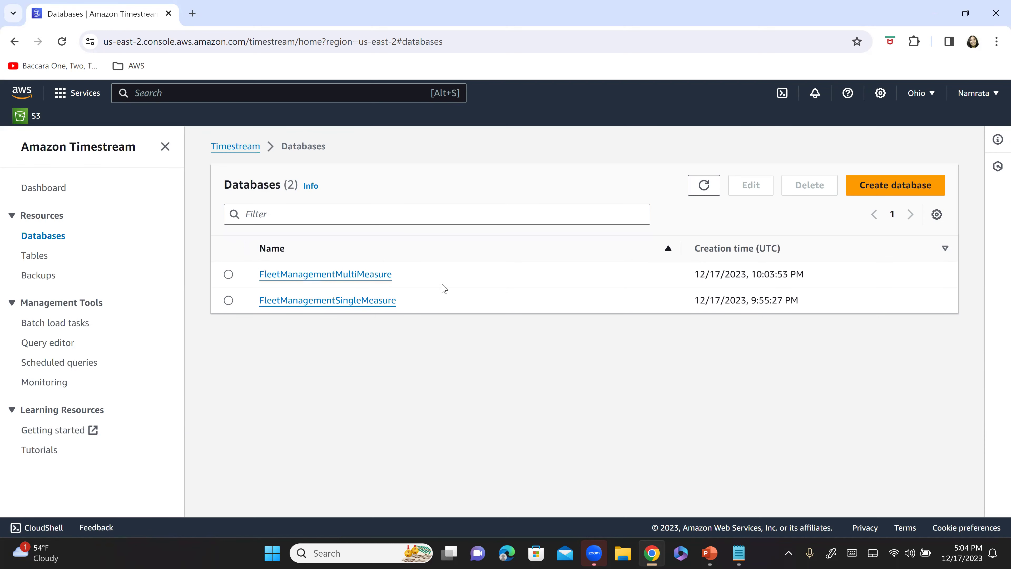
- Check the FleetManagementMultiMeasure database in the list and its IoTMulti table in the Timestream tables list
double_click(330, 274)
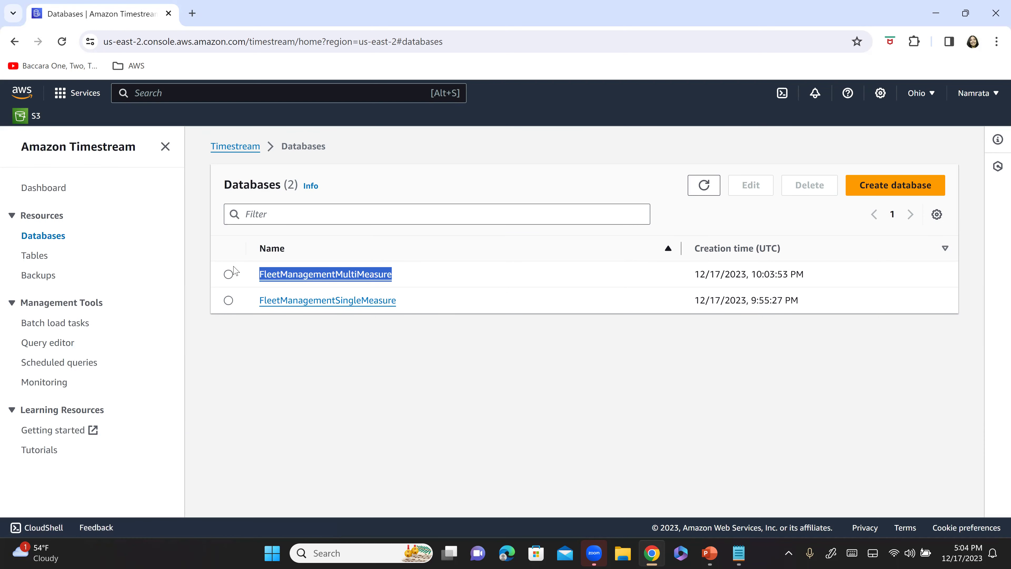
left_click(35, 257)
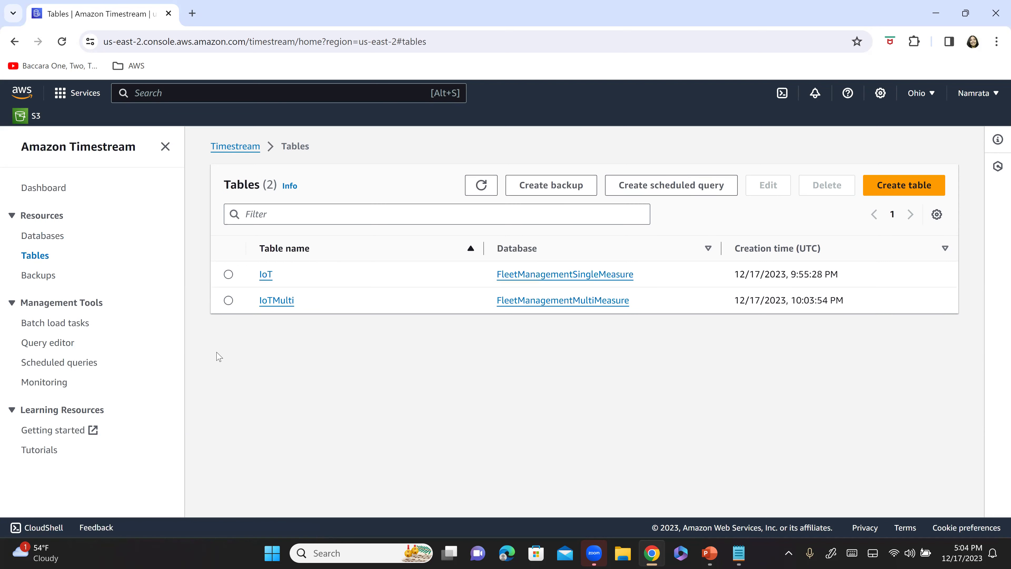
left_click_drag(255, 300, 296, 301)
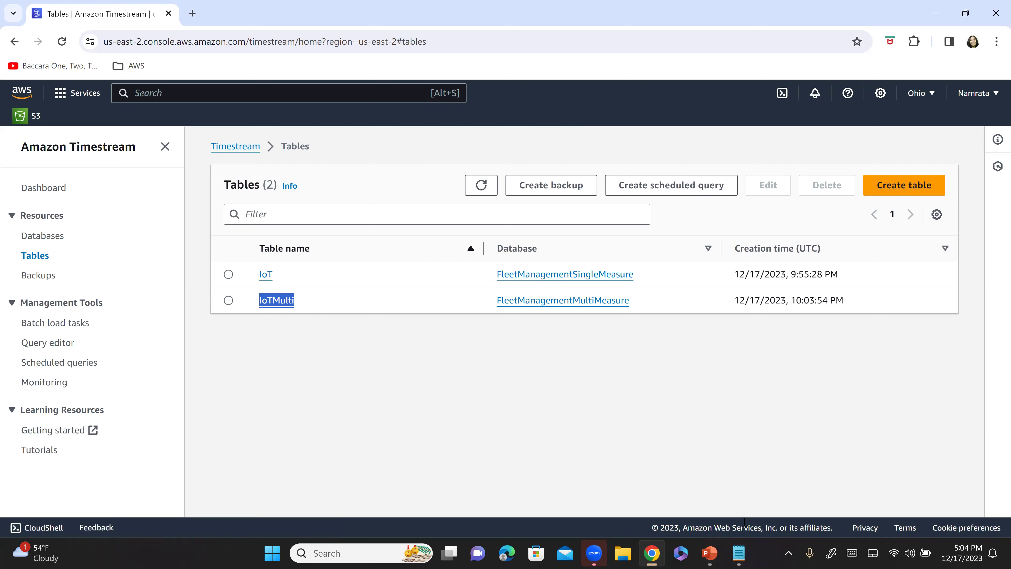
left_click(655, 311)
- Switch to Notepad and duplicate the database and table name lines below the originals, separated by a blank line
left_click(751, 556)
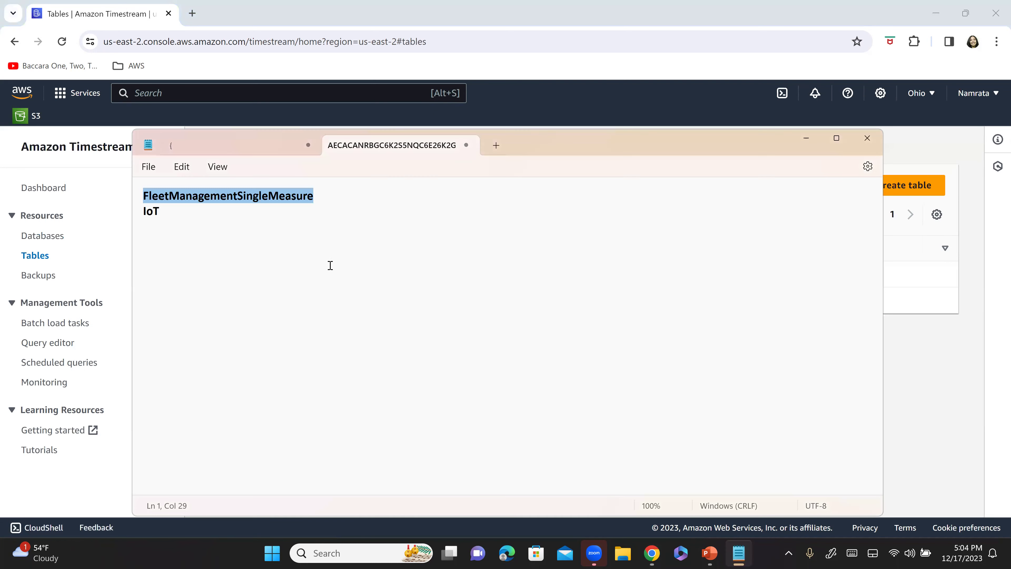
key("ctrl+a")
key("ctrl+c")
left_click(308, 209)
key("Return")
key("Return")
key("ctrl+v")
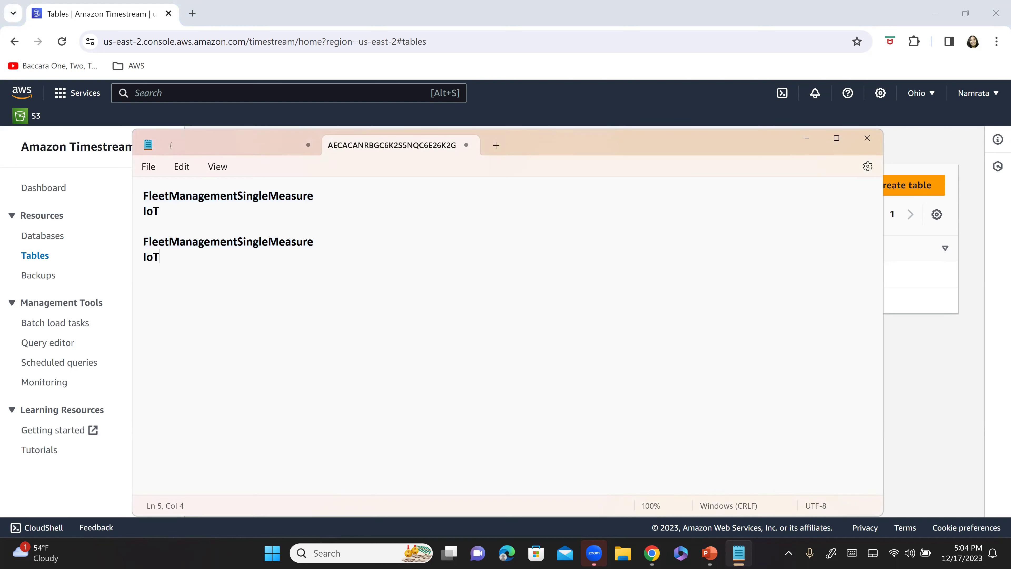
- Change the copied database name in the notes to FleetManagementMultiMeasure
left_click(267, 242)
key("BackSpace")
key("BackSpace")
key("BackSpace")
key("BackSpace")
key("BackSpace")
key("BackSpace")
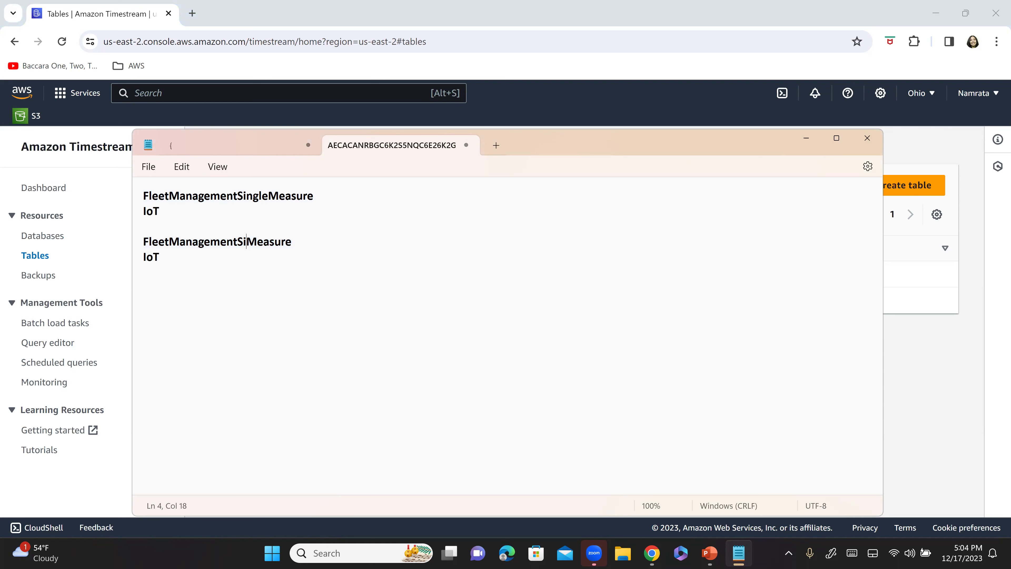
type("Multi")
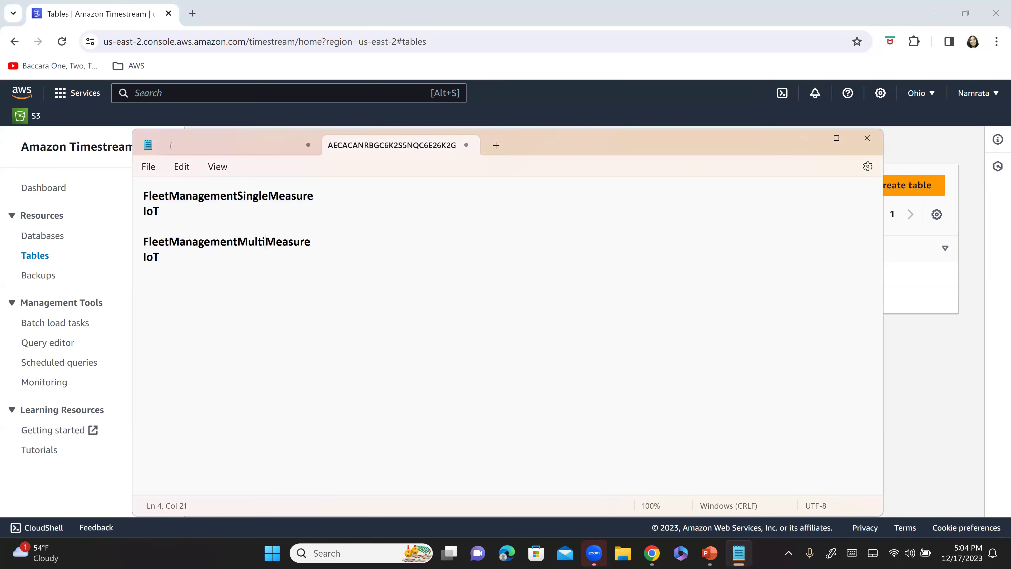
- Change the copied table name in the notes to IoTMulti and return to the Timestream console
left_click(178, 261)
type("<ulti")
key("BackSpace")
type("Multi")
key("alt+Tab")
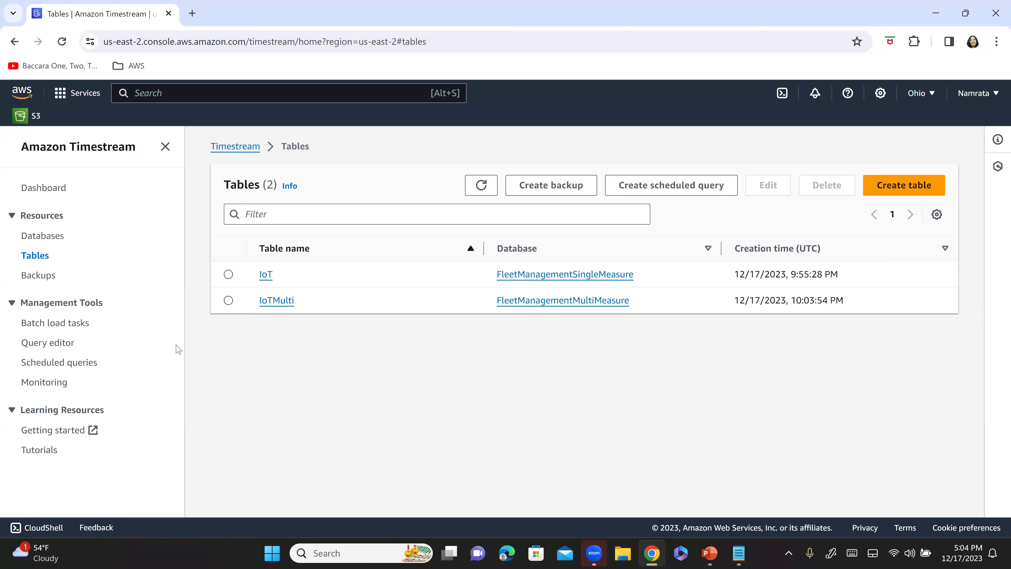
key("alt+Tab")
key("alt+Tab")
key("Tab")
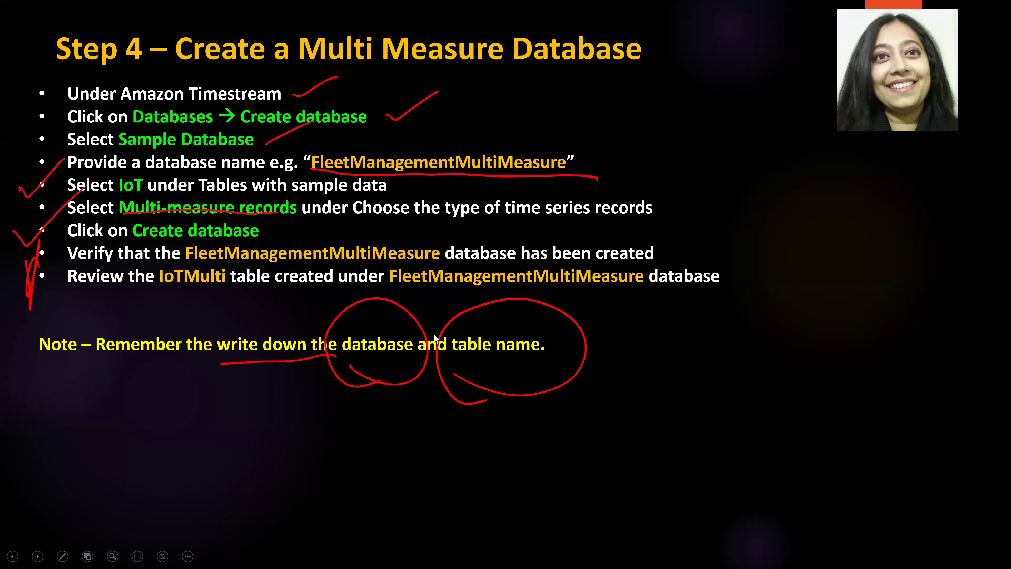
key("alt+Tab")
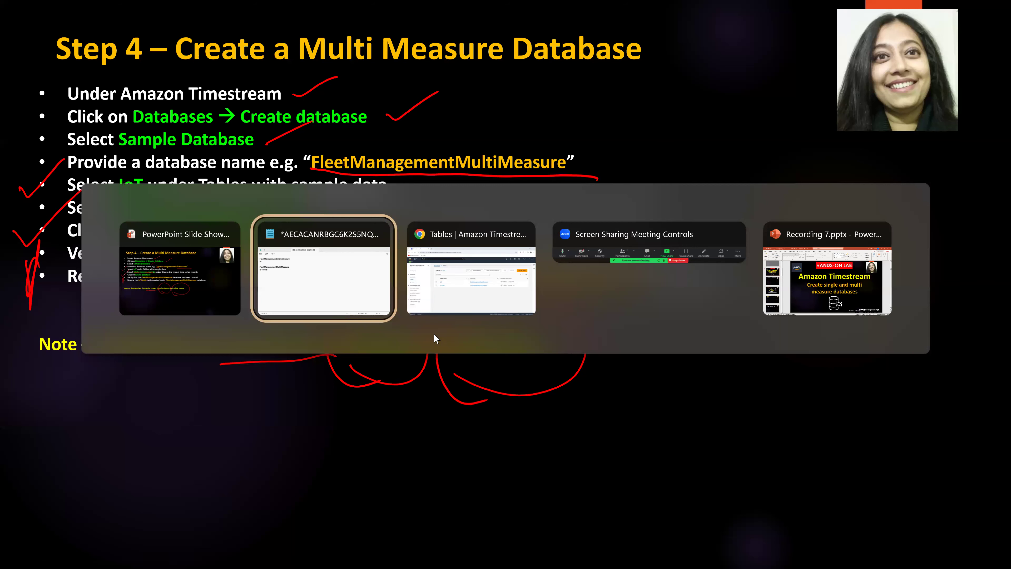
key("alt+Tab")
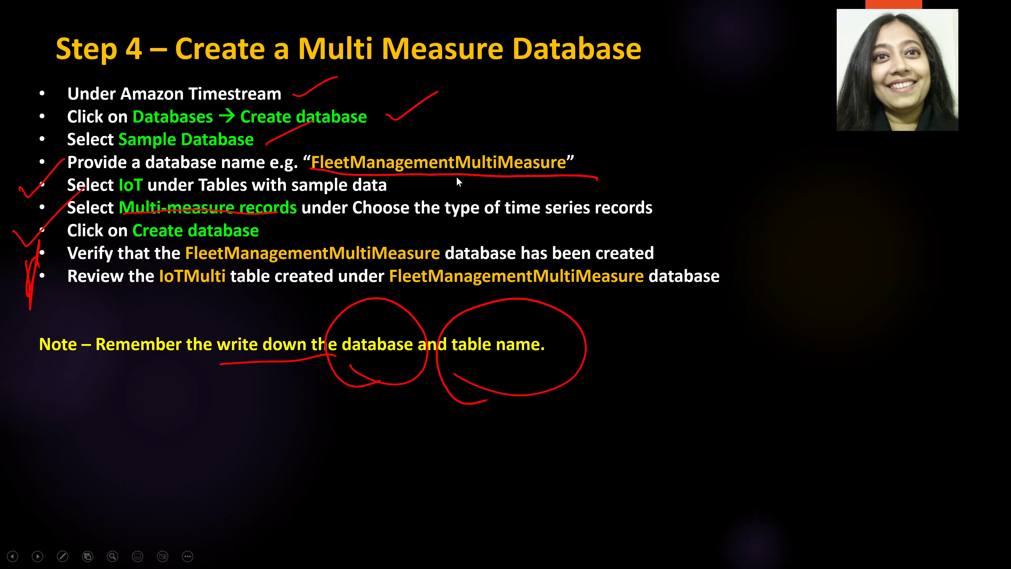
left_click_drag(25, 57, 112, 16)
key("Right")
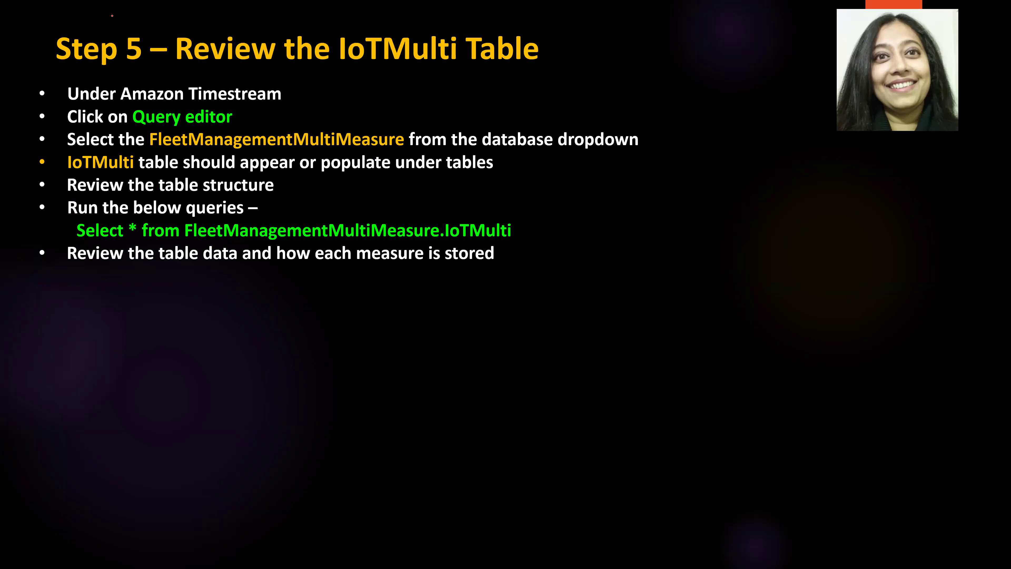
left_click_drag(247, 123, 310, 76)
mouse_move(23, 163)
left_mouse_down()
mouse_move(32, 125)
mouse_move(35, 162)
left_mouse_up()
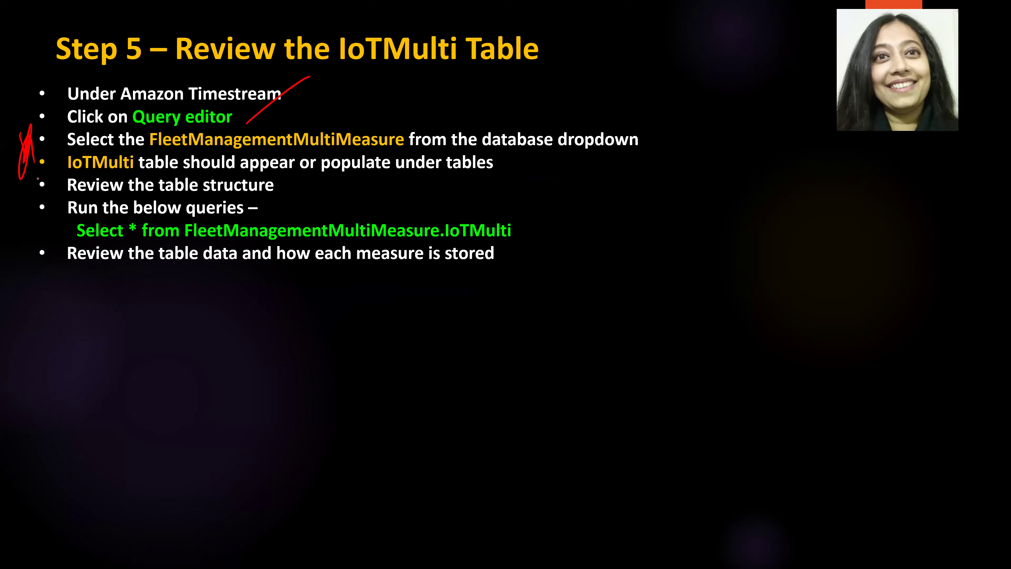
left_click_drag(290, 186, 328, 171)
left_click_drag(531, 238, 536, 215)
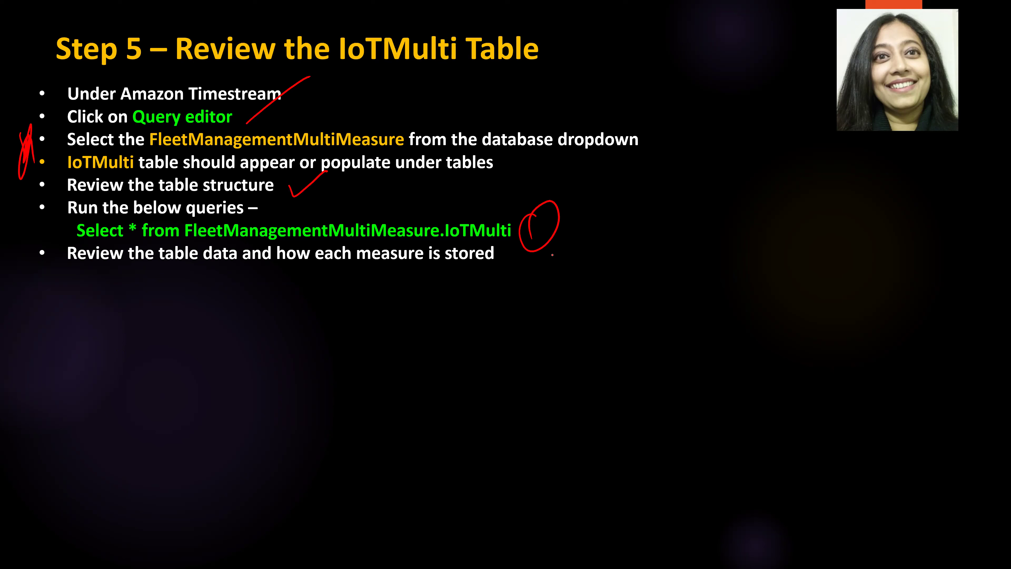
left_click_drag(88, 275, 486, 296)
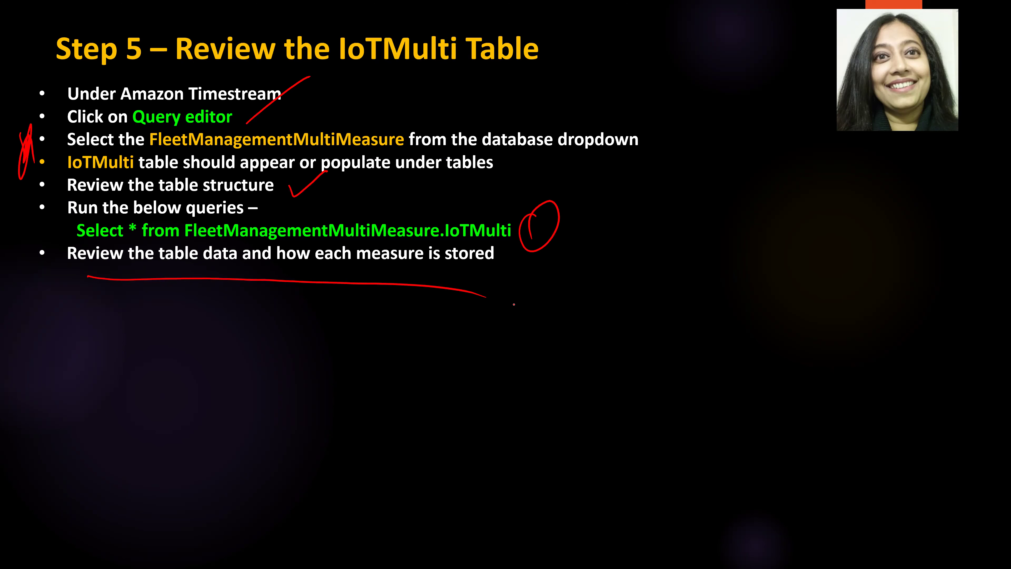
- Switch back to the Timestream console, refresh the query editor's database list and select FleetManagementMultiMeasure as the database to query
key("alt+Tab")
key("alt+Tab")
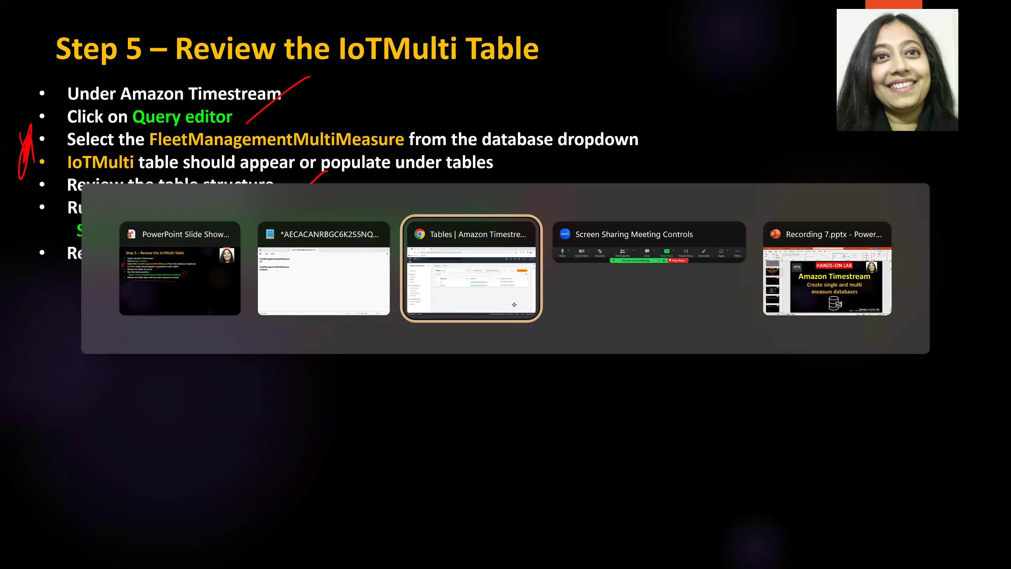
left_click(54, 346)
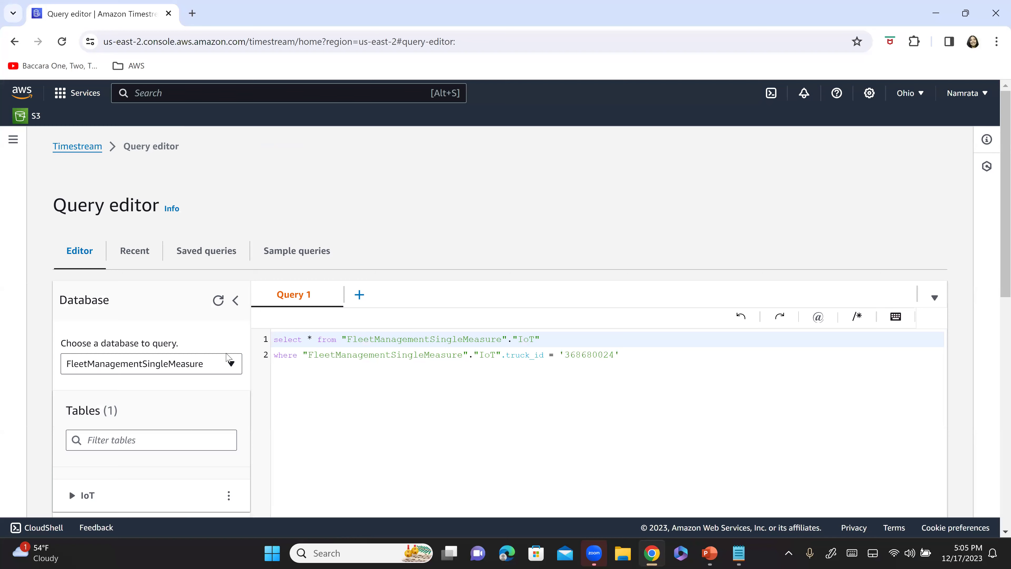
scroll(234, 309, "down", 1)
left_click(234, 306)
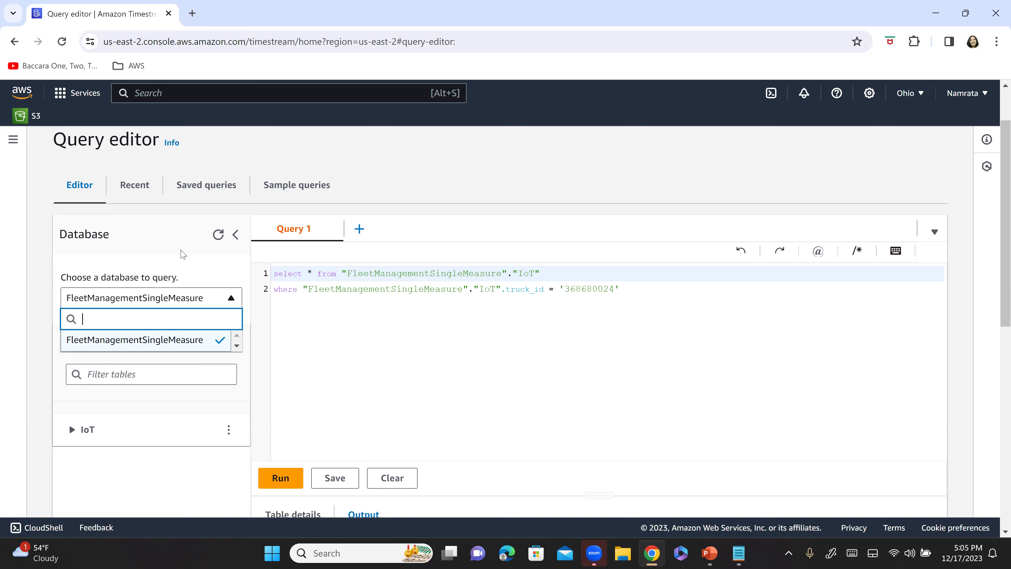
left_click(216, 238)
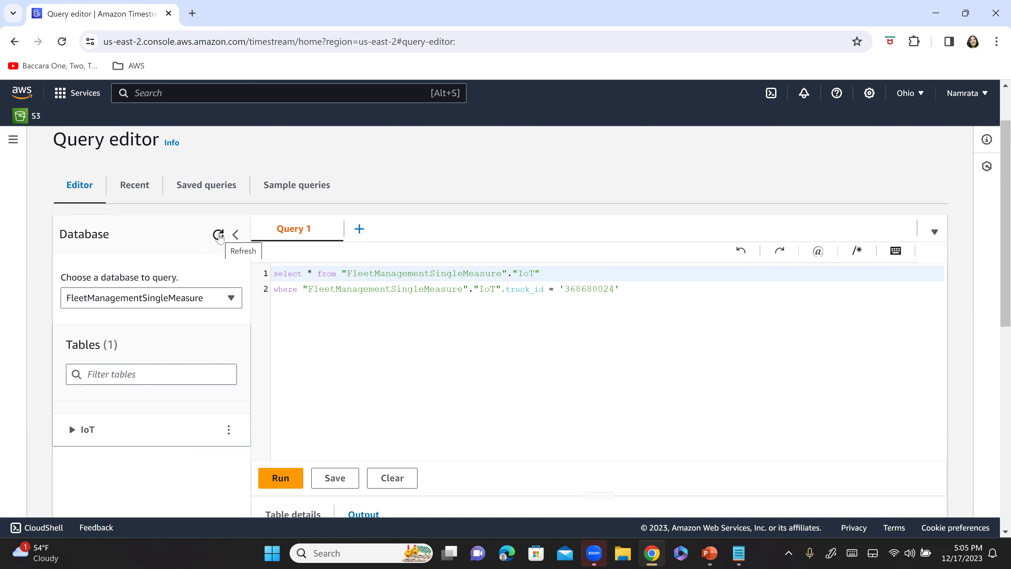
left_click(219, 235)
left_click(230, 302)
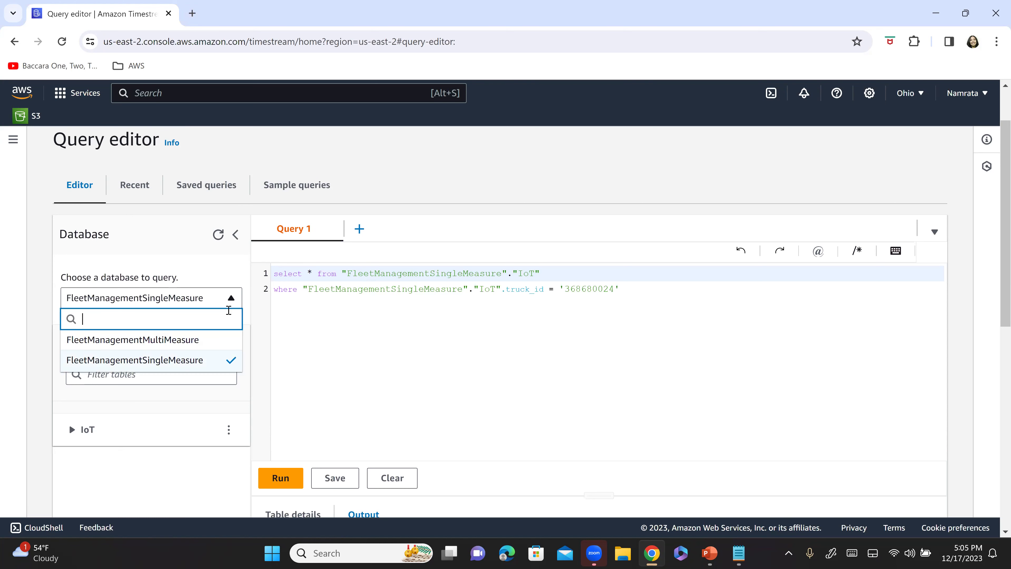
left_click(205, 342)
- Expand the IoTMulti table to list all its columns and data types
scroll(205, 350, "down", 2)
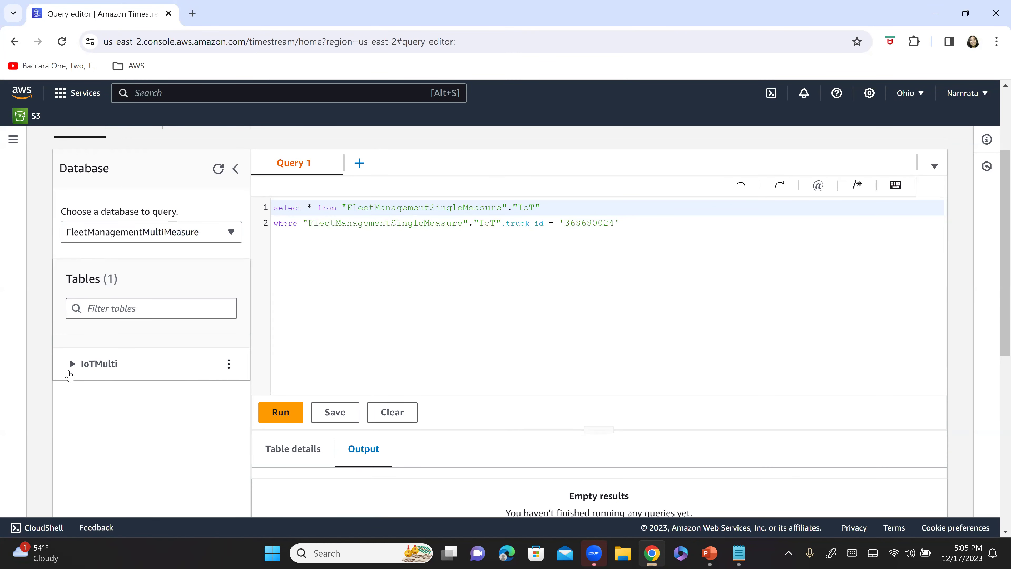
left_click(72, 364)
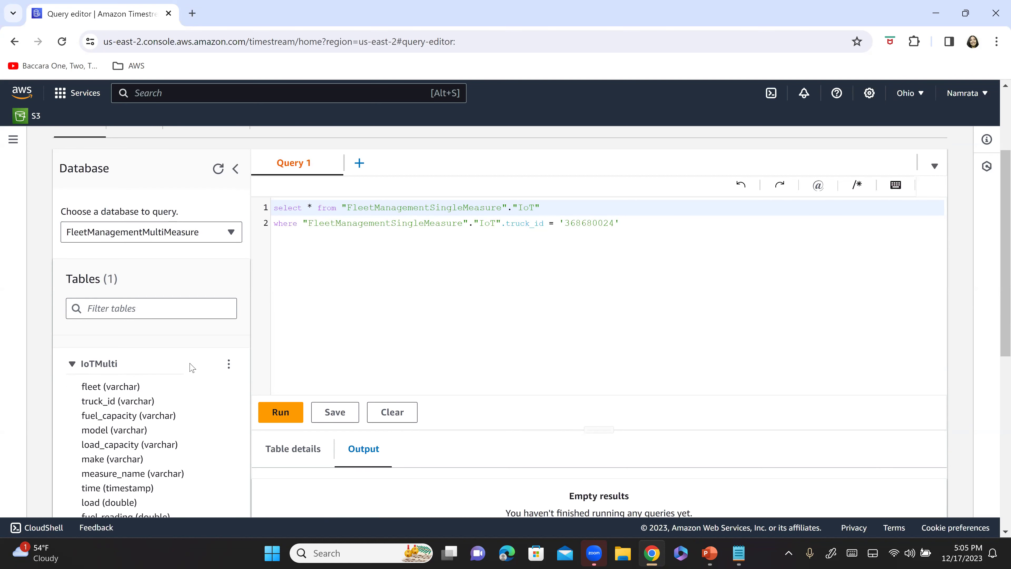
scroll(188, 360, "down", 2)
scroll(159, 304, "down", 4)
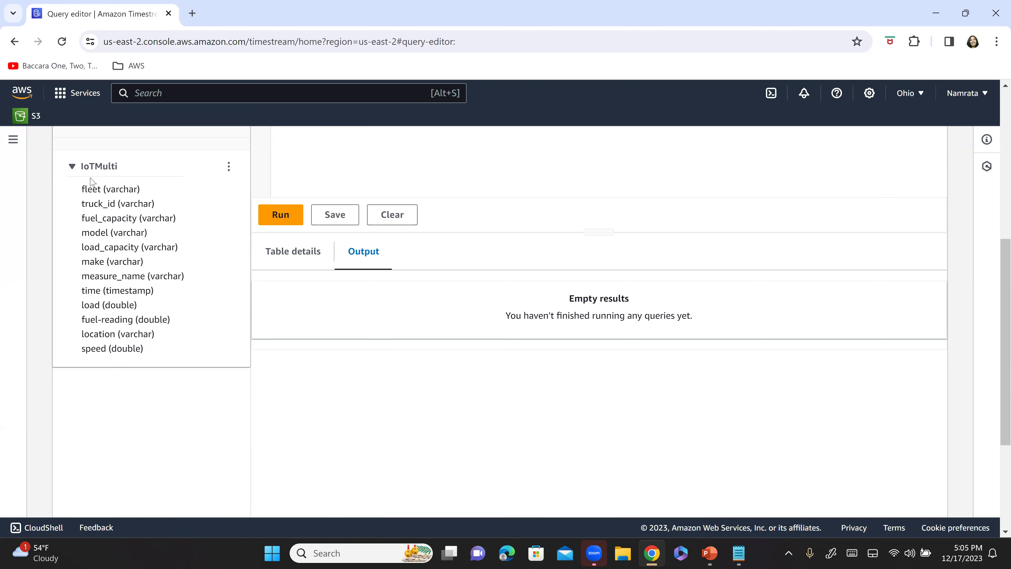
- Review the IoTMulti columns, highlighting fleet through time, measure_name alone, and the load, fuel-reading, location and speed measures
left_click_drag(94, 188, 186, 288)
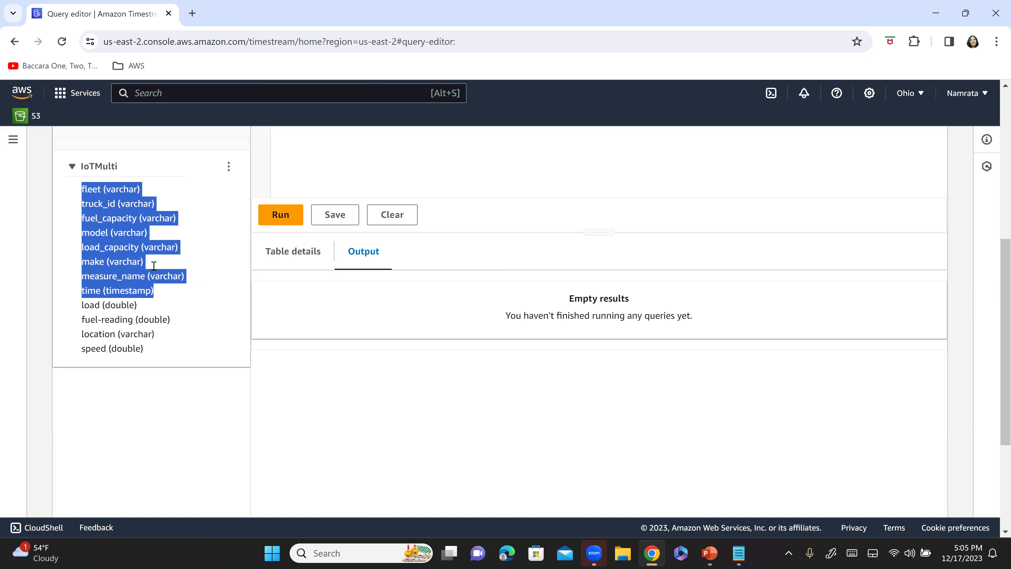
left_click(107, 253)
left_click_drag(139, 283, 190, 278)
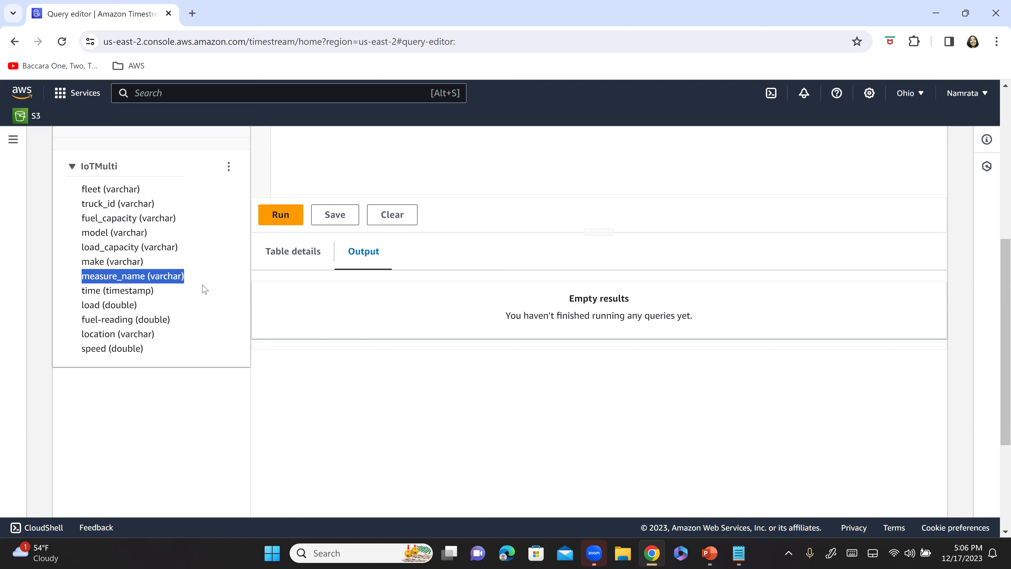
left_click_drag(82, 305, 176, 353)
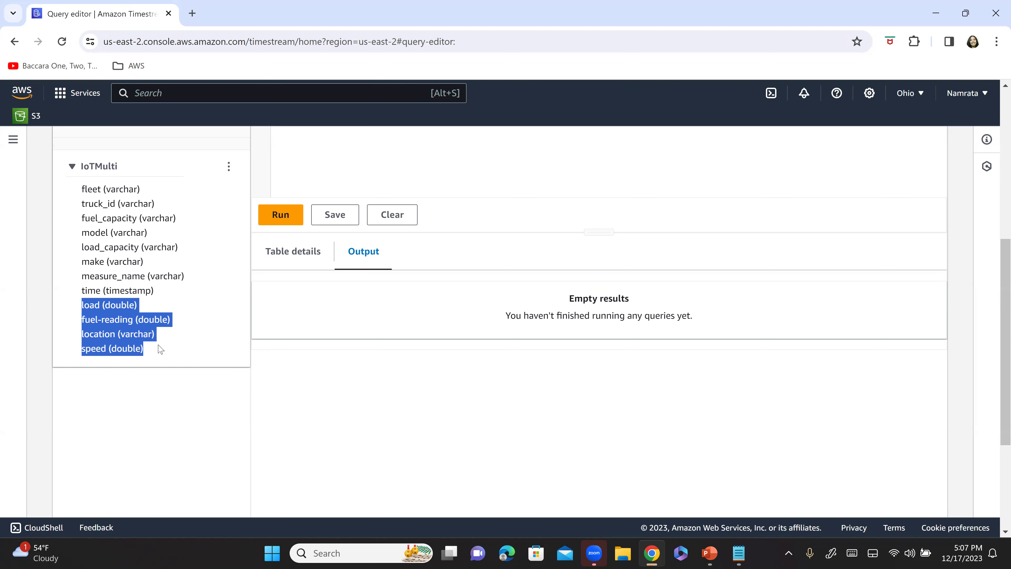
- Clear the old single-measure query from the query editor
scroll(357, 154, "up", 6)
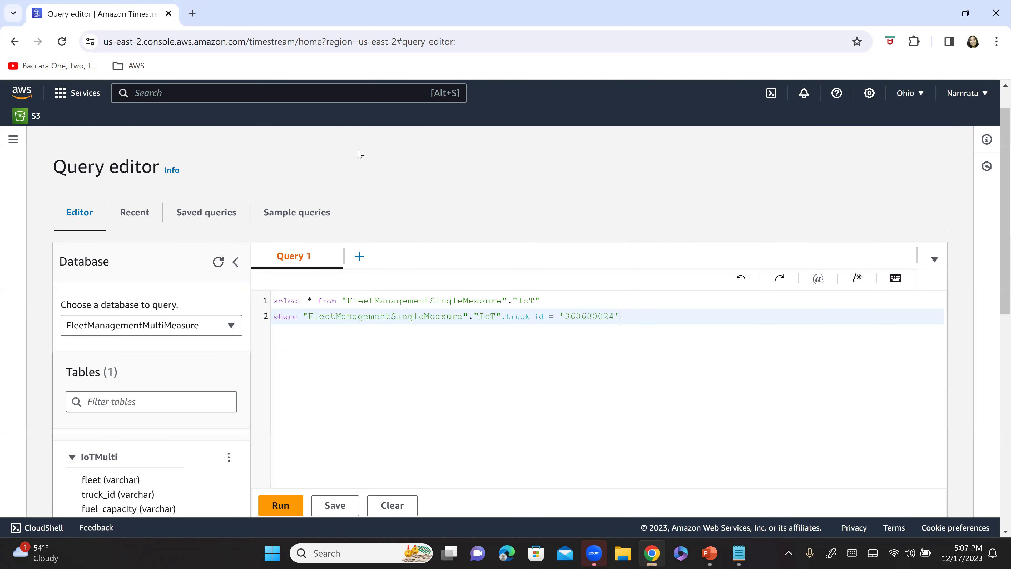
scroll(362, 310, "down", 3)
left_click(392, 411)
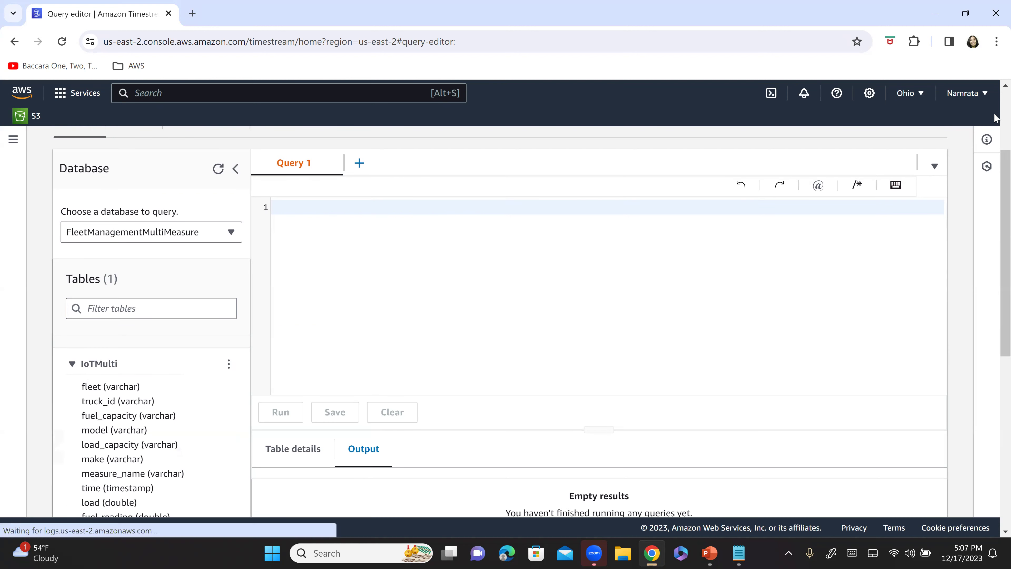
- Write and run the query select * from "FleetManagementMultiMeasure"."IoTMulti"
key("ctrl+plus")
key("ctrl+plus")
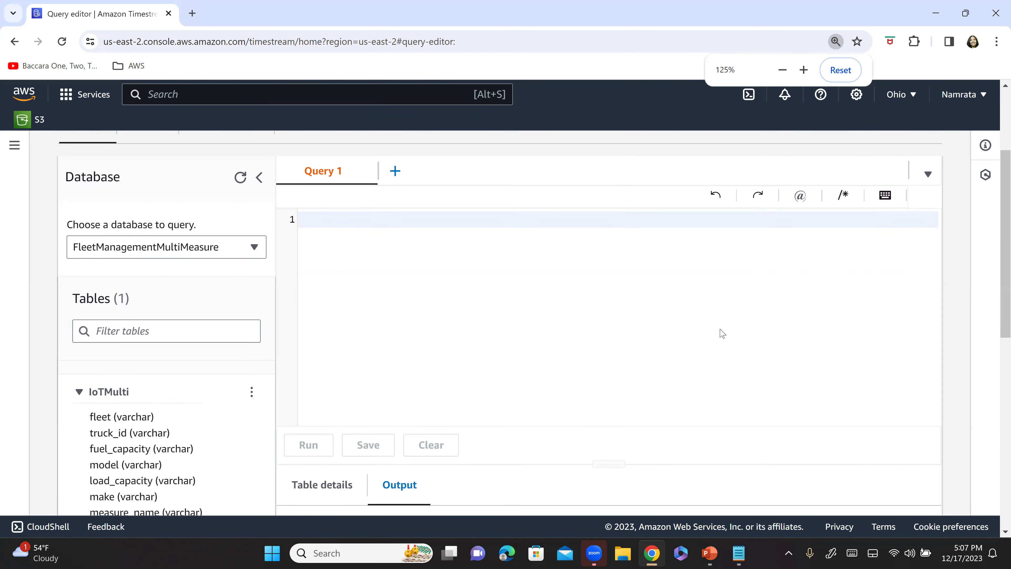
type("seke")
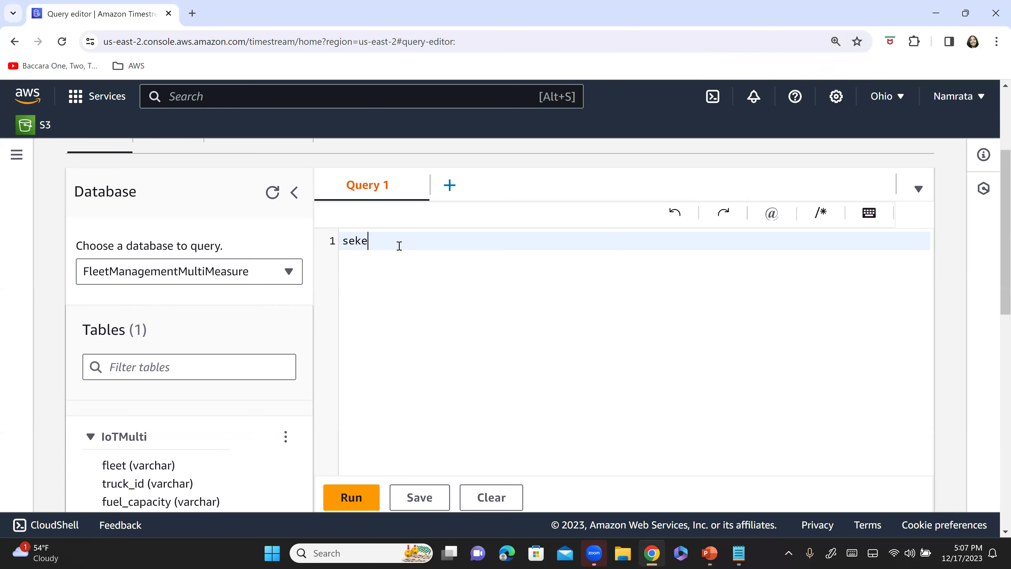
key("BackSpace")
key("BackSpace")
type("lect * from")
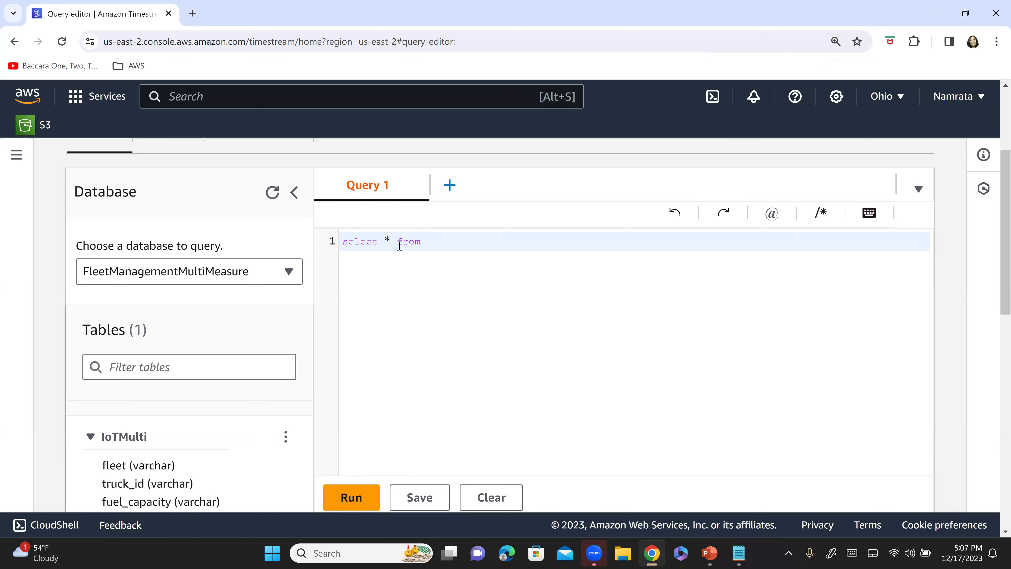
key("ctrl+space")
key("Down")
key("Up")
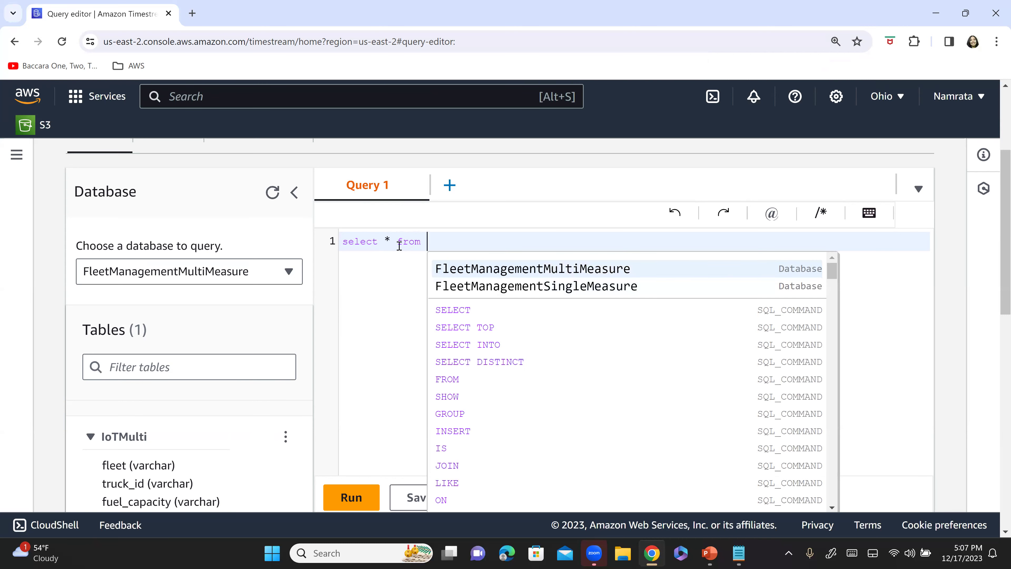
key("Return")
type(".")
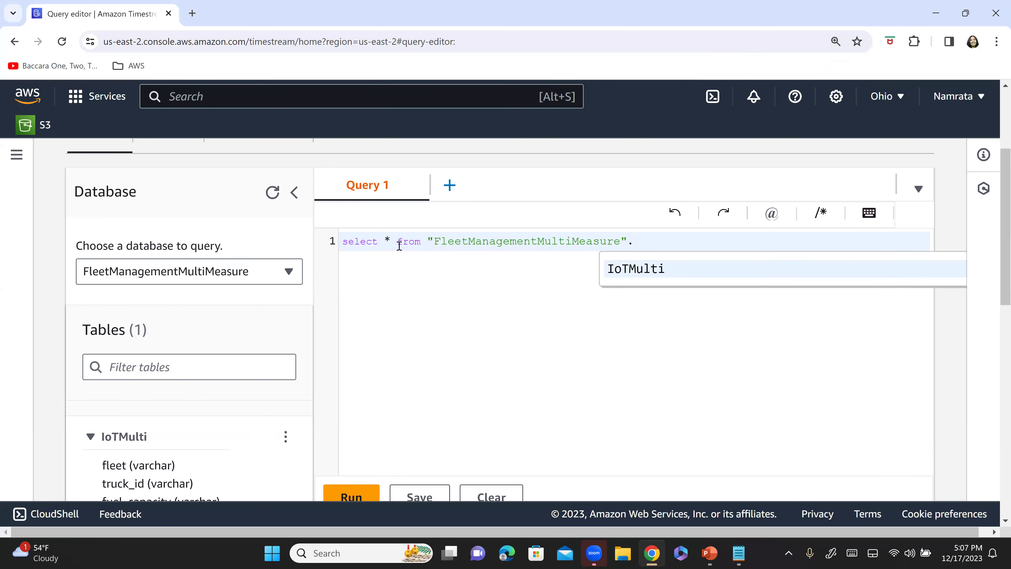
key("Return")
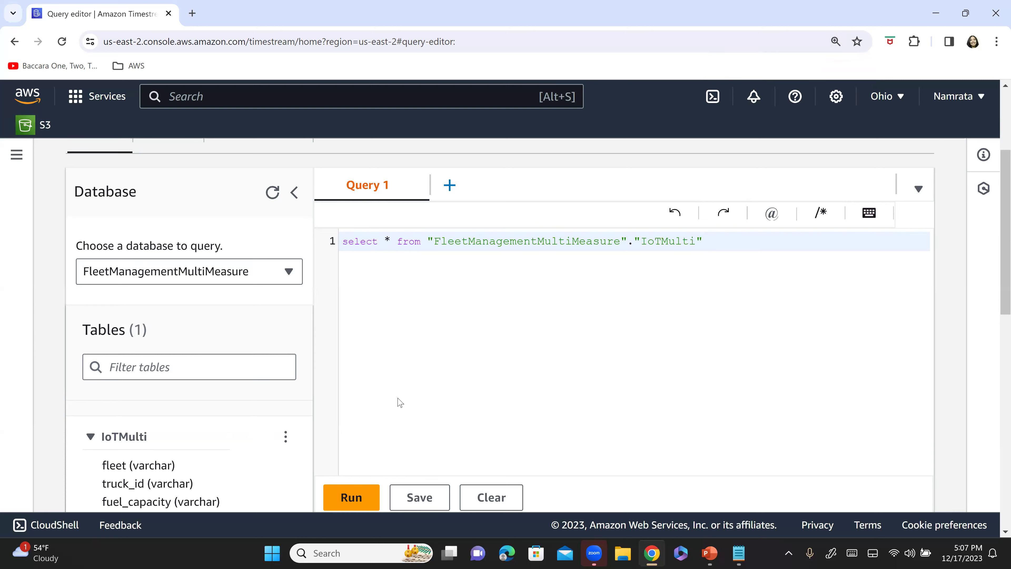
left_click(352, 497)
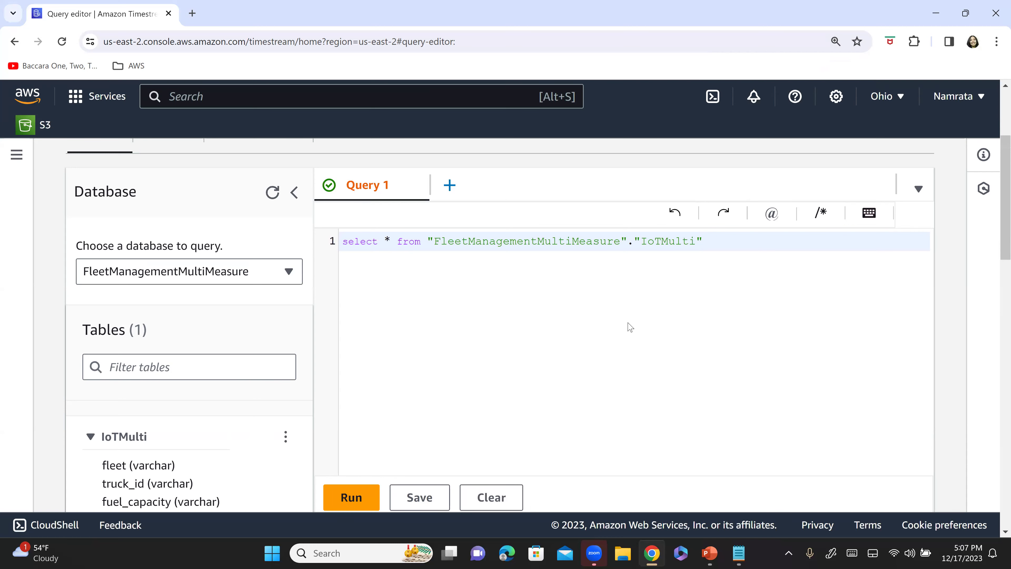
- Examine the returned IoTMulti rows, highlighting the first row's measure_name value
scroll(630, 327, "down", 5)
scroll(630, 326, "down", 6)
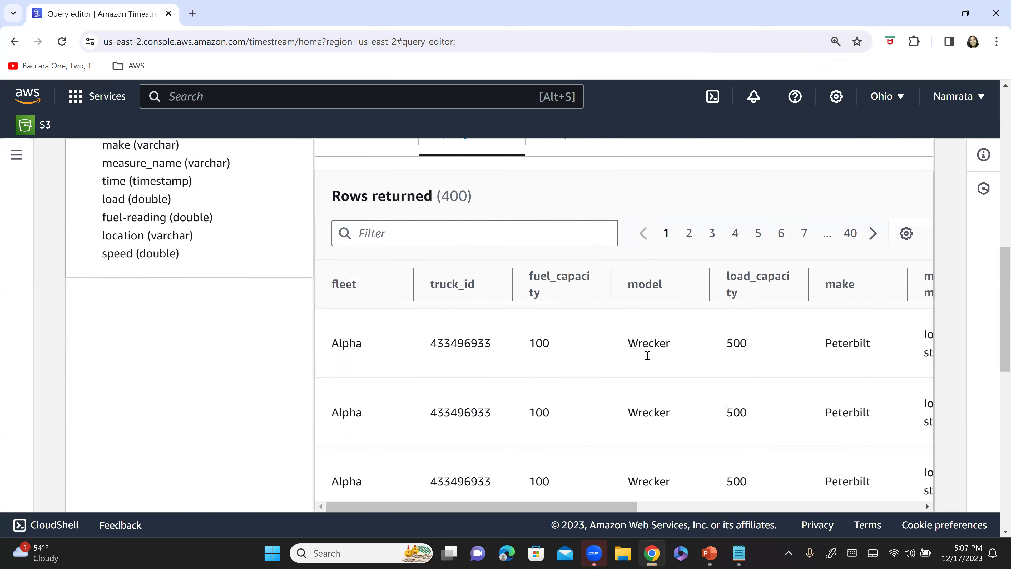
scroll(639, 398, "up", 2)
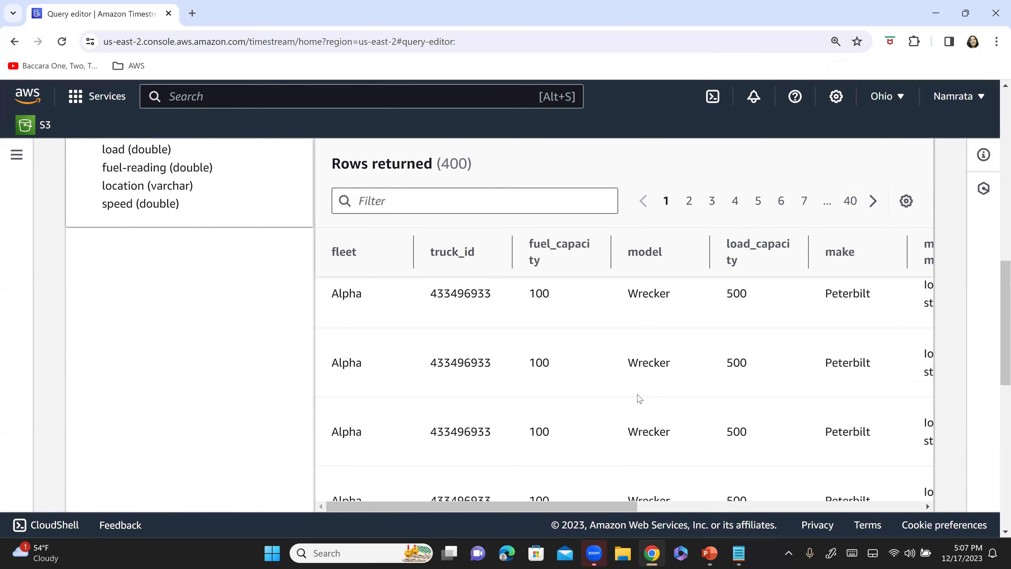
key("ctrl+minus")
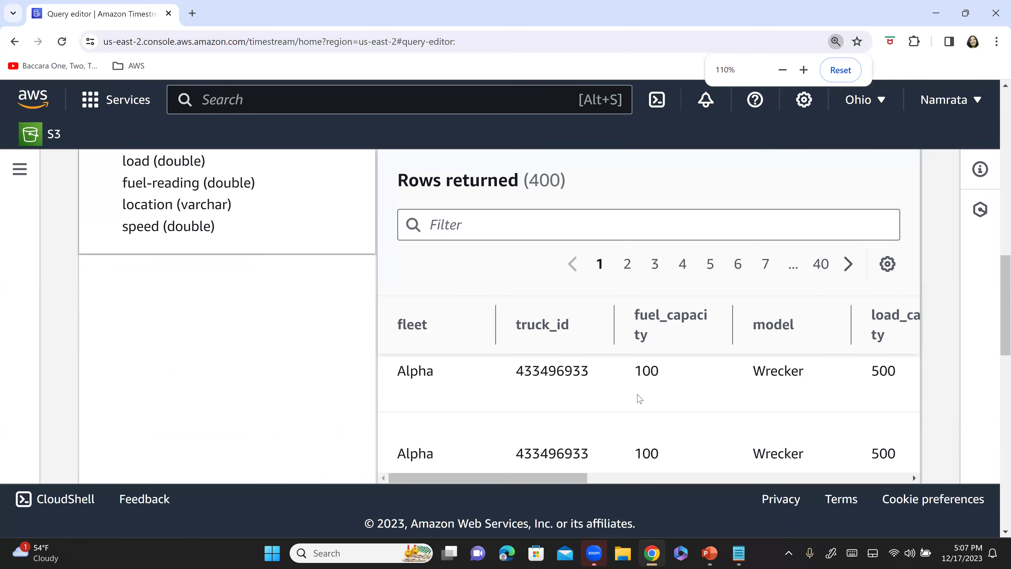
key("ctrl+plus")
key("ctrl+minus")
key("ctrl+minus")
left_click_drag(761, 259, 742, 222)
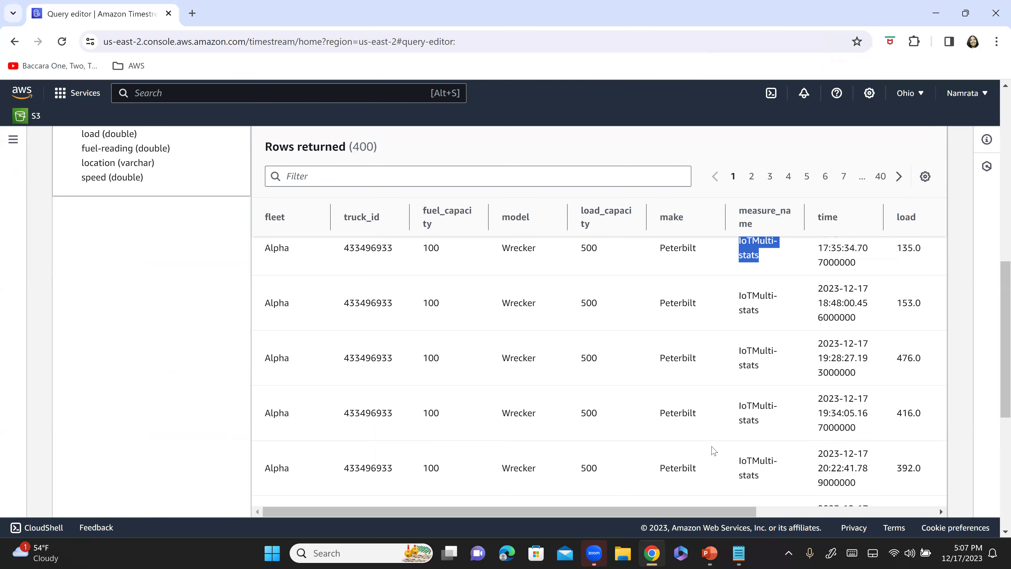
- Examine the first row's load, fuel-reading, location and speed values, plus its truck_id
left_click_drag(712, 513, 963, 514)
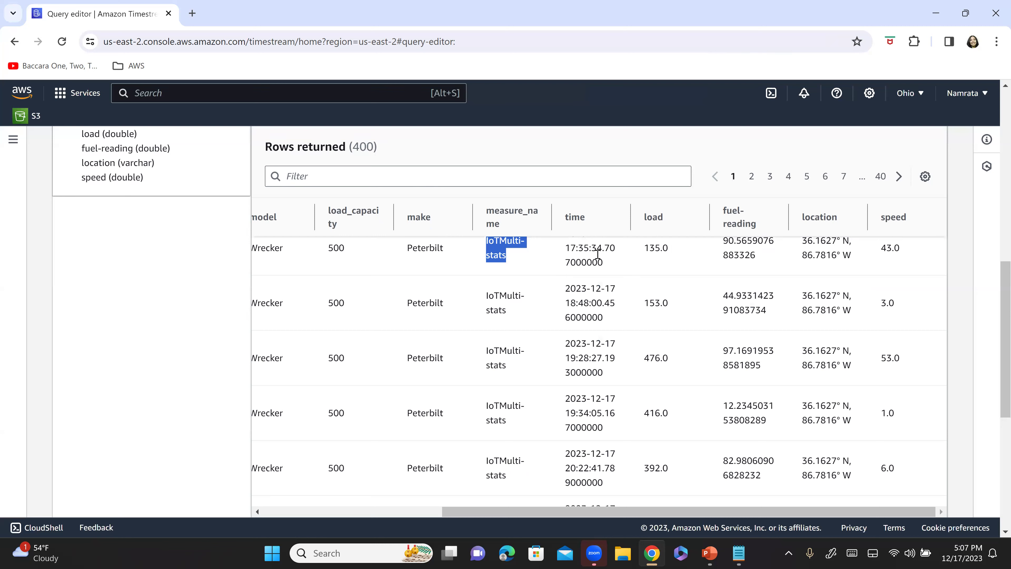
left_click_drag(649, 244, 933, 265)
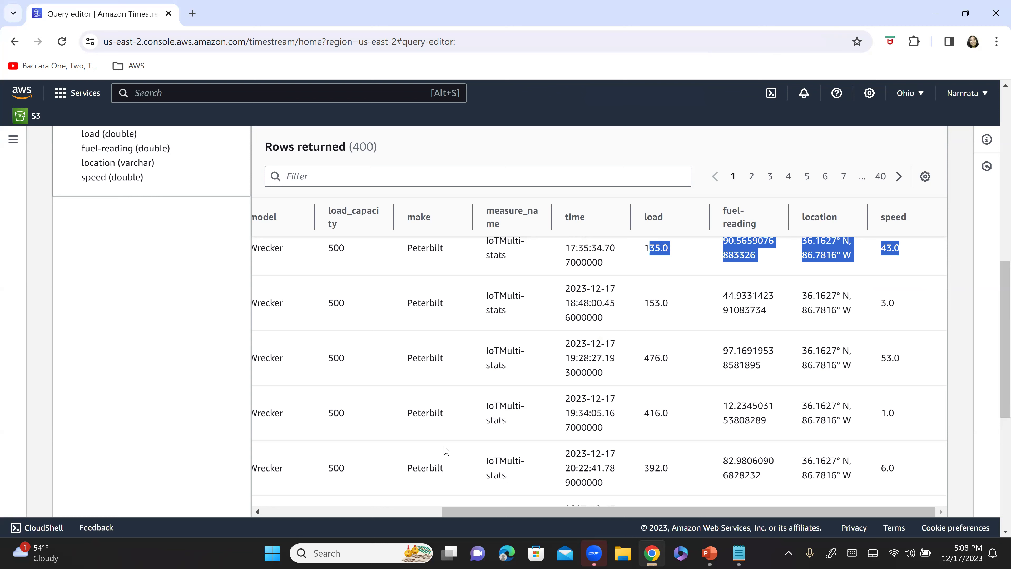
scroll(402, 512, "left", 5)
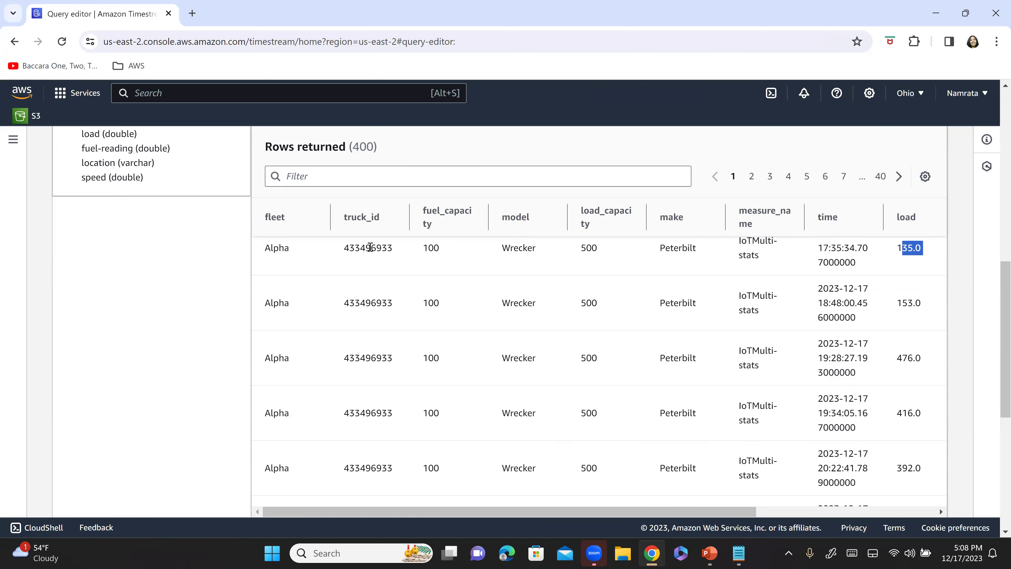
double_click(369, 249)
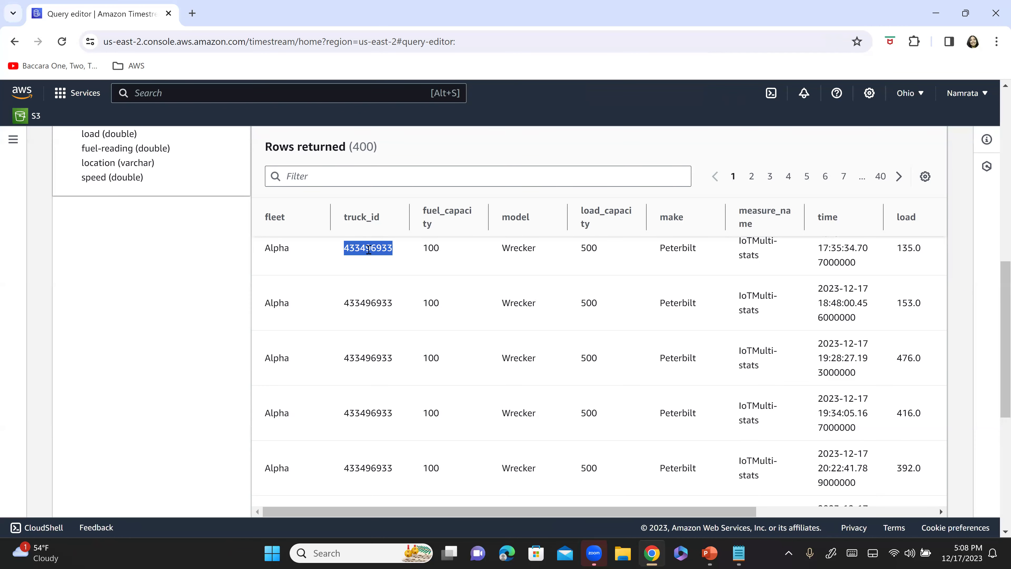
left_click(633, 368)
- Add a second line to the query: where "FleetManagementMultiMeasure"."IoTMulti".truck_id = '433496933'
scroll(435, 257, "up", 6)
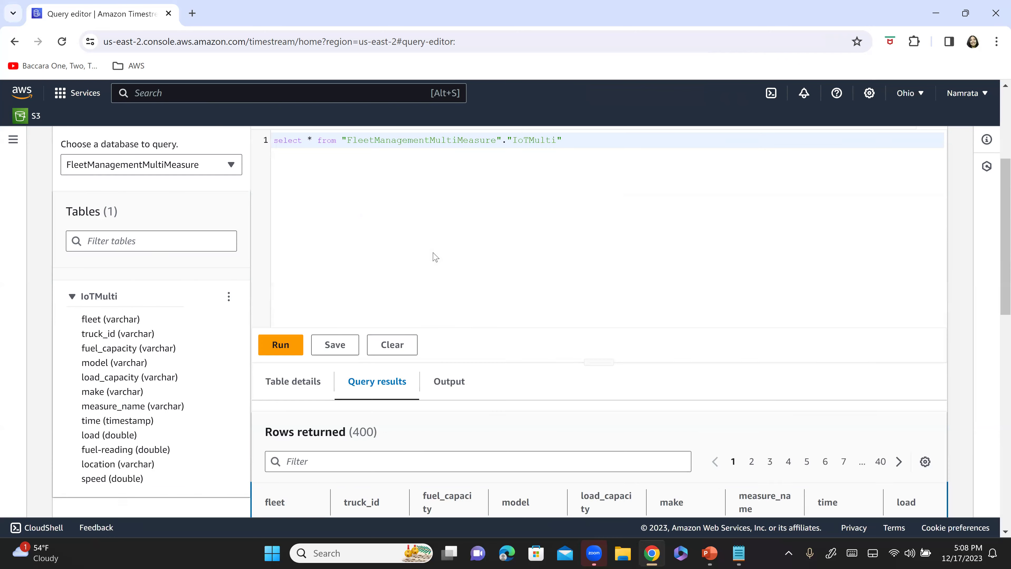
scroll(435, 257, "up", 3)
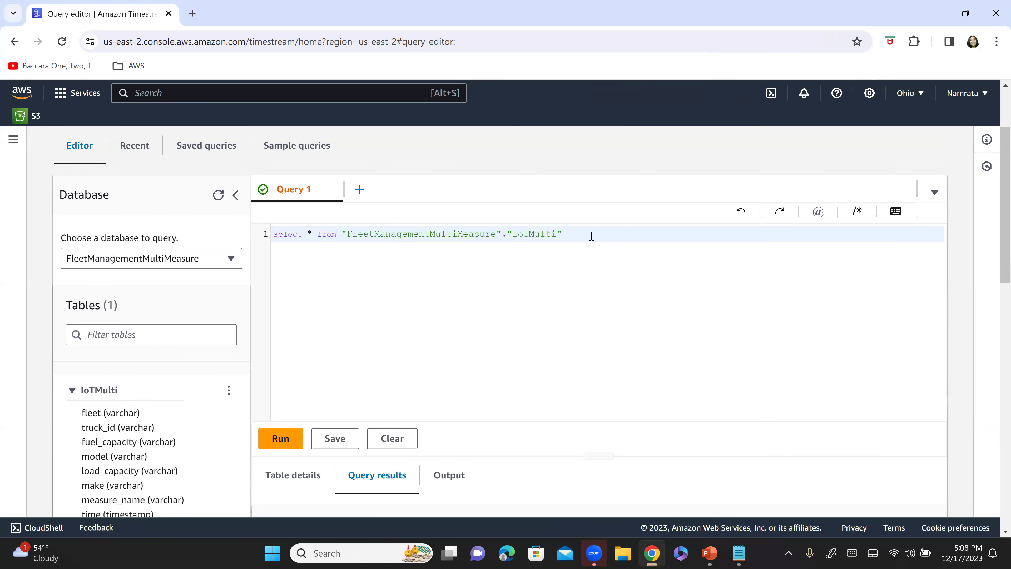
key("Return")
type("where ")
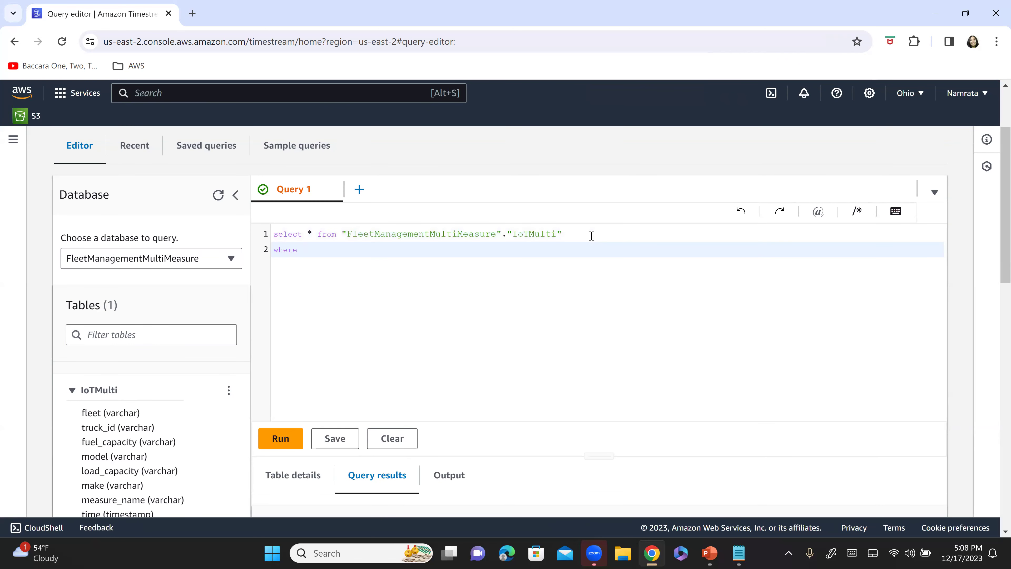
type("\"")
key("Return")
type(".")
key("Return")
type(".")
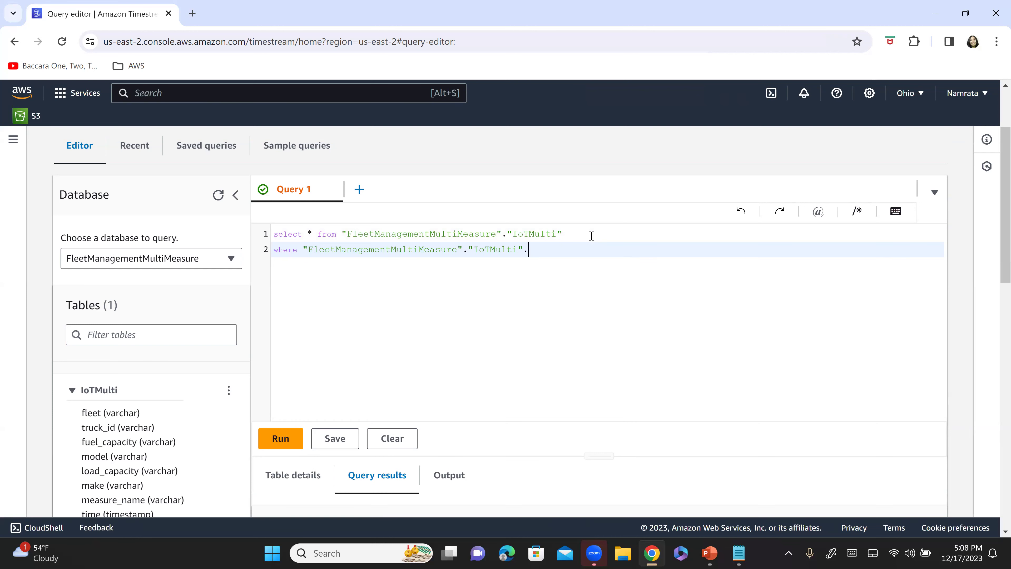
key("Down")
key("Return")
type("= \"")
key("BackSpace")
type("'433496933")
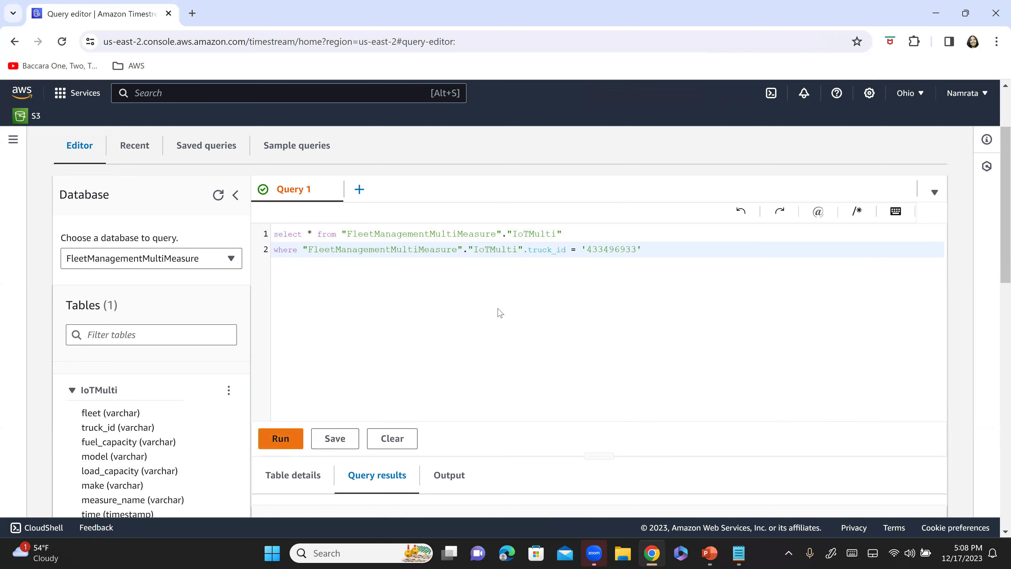
- Check the complete two-line query by highlighting it, and run it with the truck_id filter
key("ctrl+plus")
key("ctrl+plus")
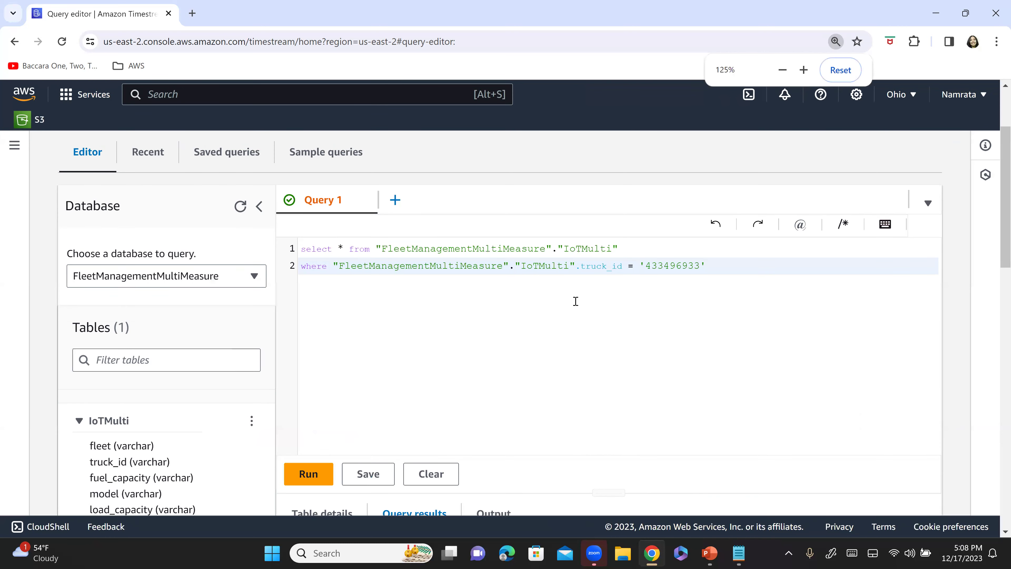
left_click_drag(813, 297, 342, 274)
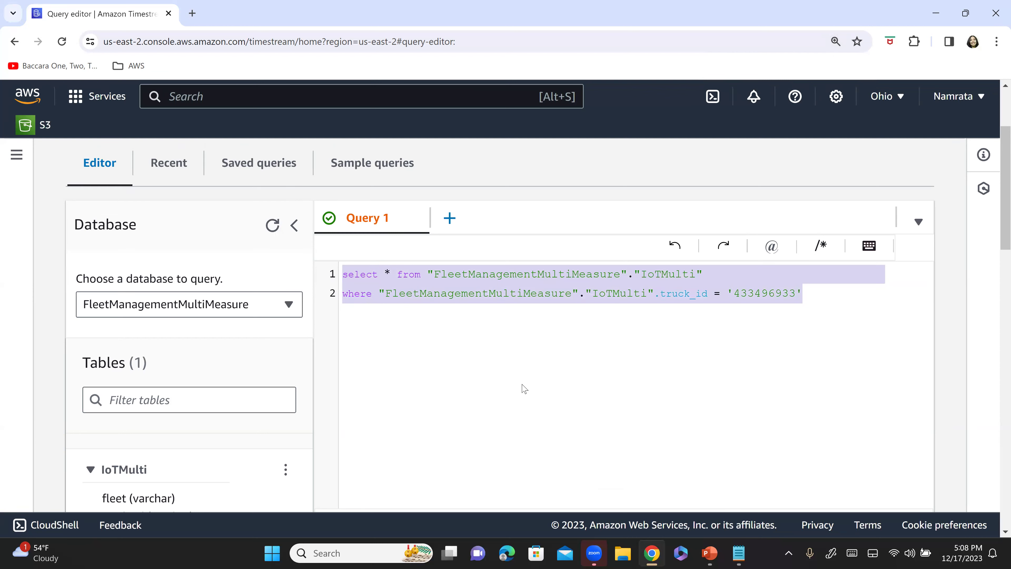
left_click(548, 390)
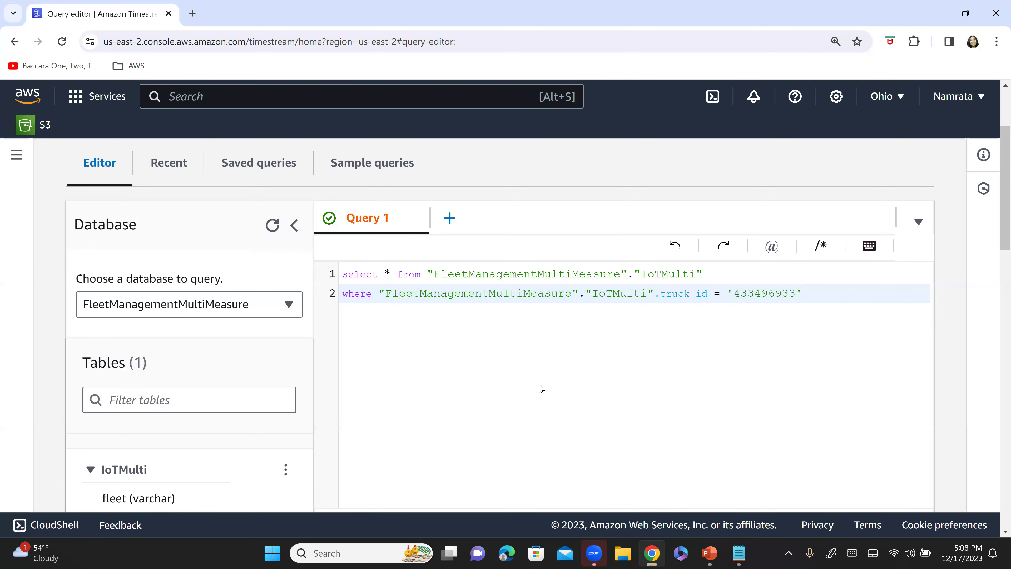
key("ctrl+minus")
key("ctrl+minus")
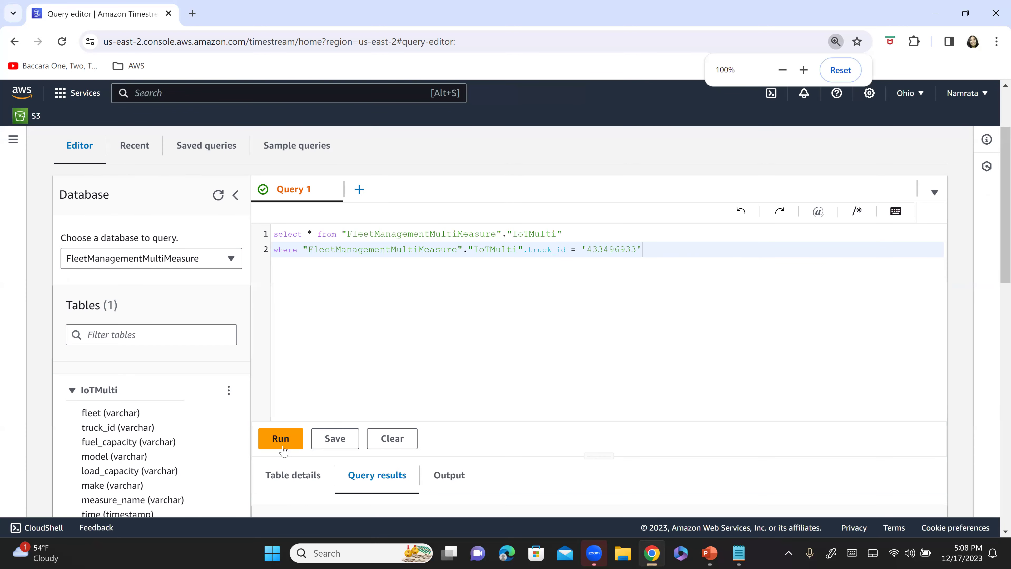
key("ctrl+Return")
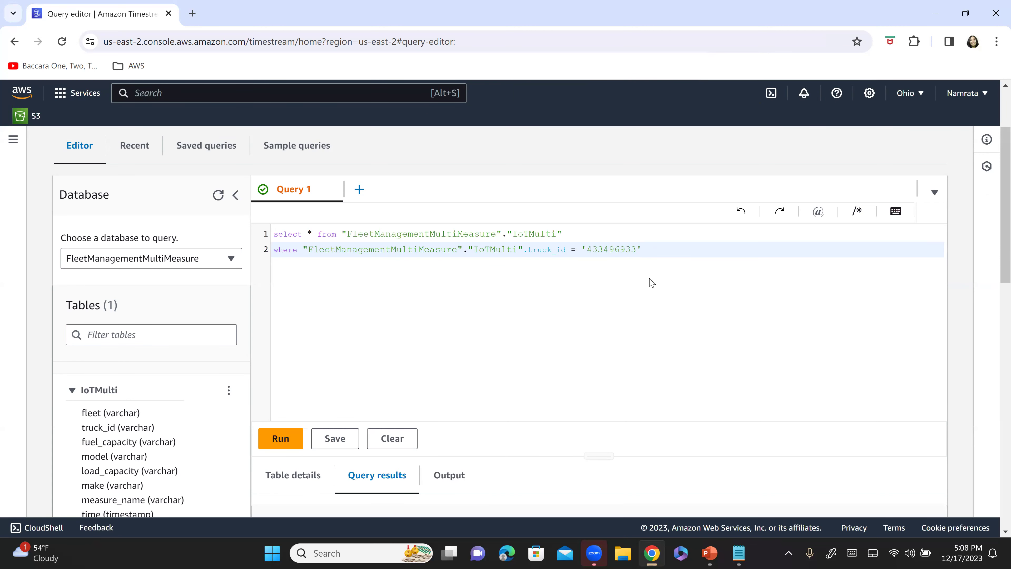
- Review the filtered query's row count and all columns down to the last row, and switch to the PowerPoint slide show
scroll(645, 284, "down", 6)
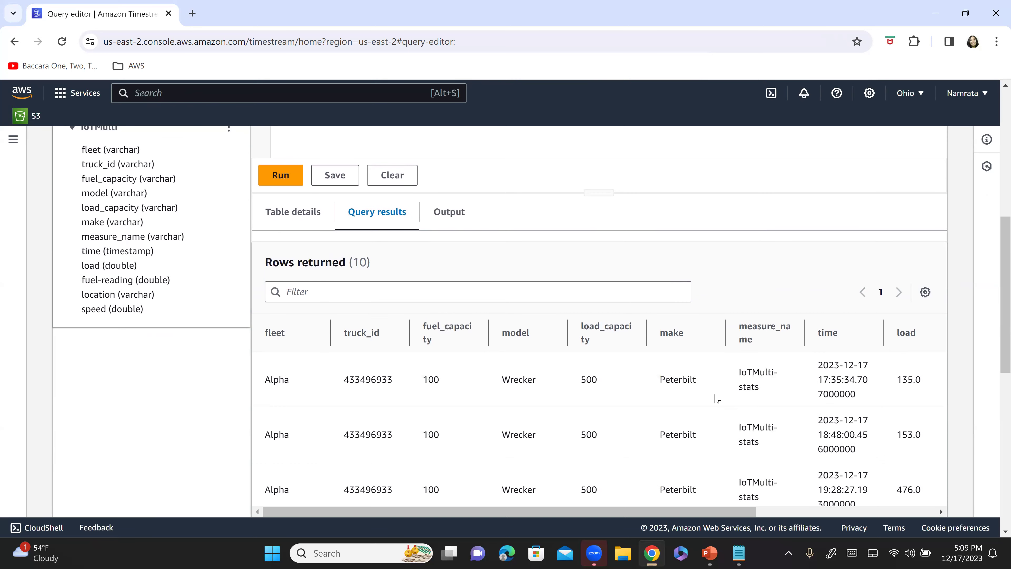
scroll(526, 286, "down", 3)
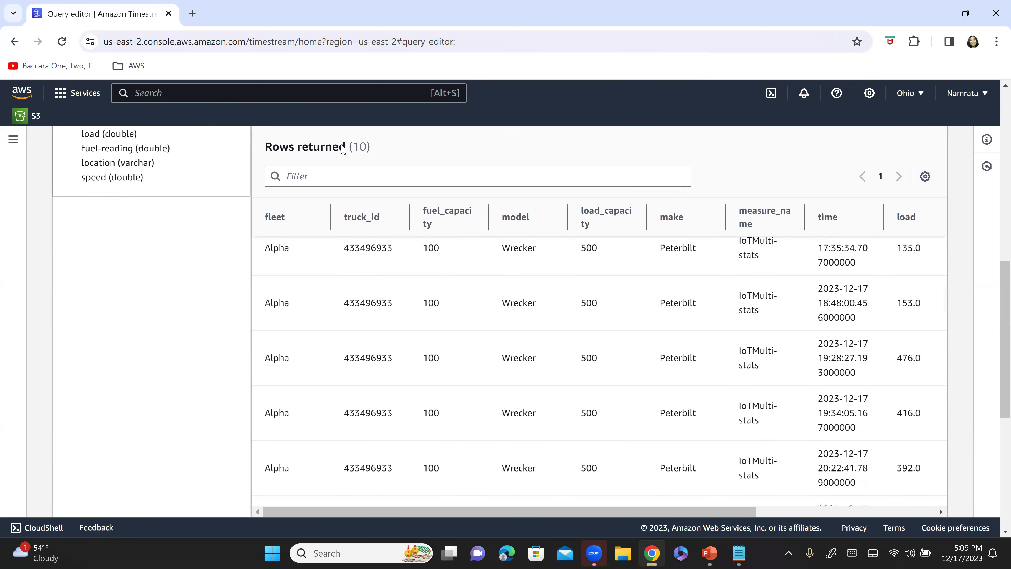
left_click_drag(353, 148, 372, 148)
scroll(458, 338, "down", 2)
scroll(756, 359, "up", 2)
scroll(819, 382, "down", 2)
scroll(932, 503, "right", 2)
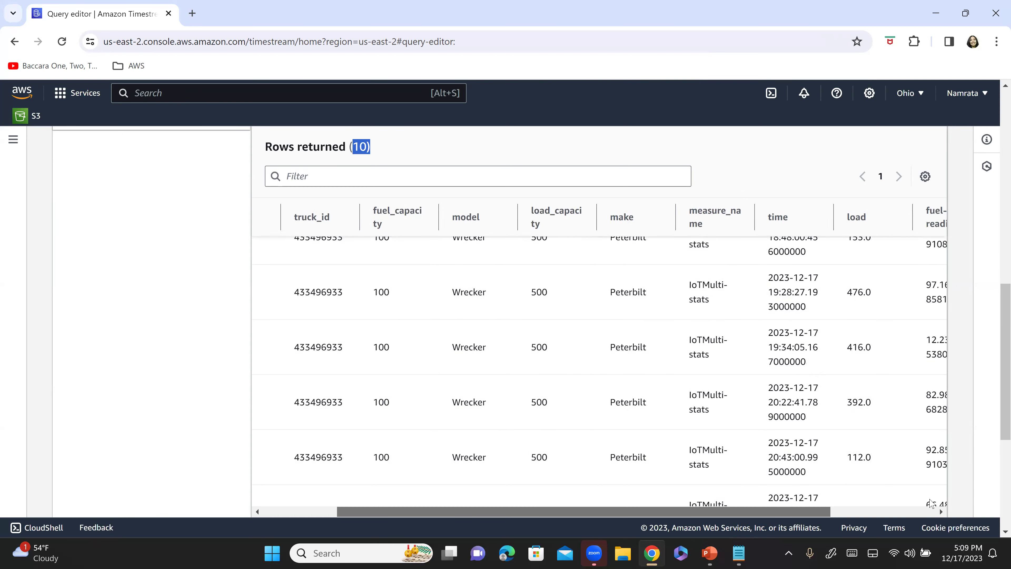
scroll(932, 503, "right", 2)
scroll(811, 363, "down", 1)
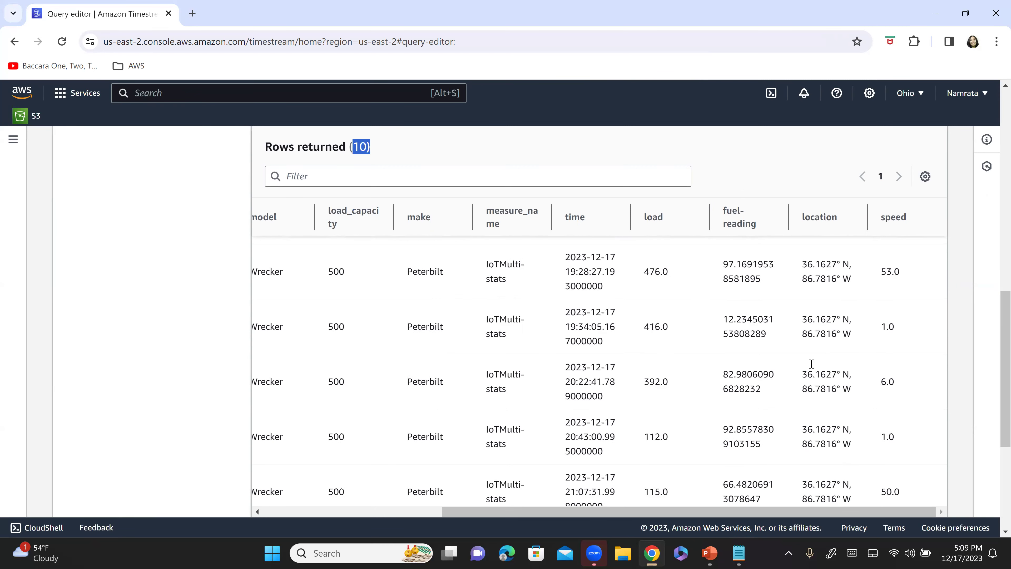
scroll(811, 363, "down", 5)
left_click_drag(766, 459, 456, 434)
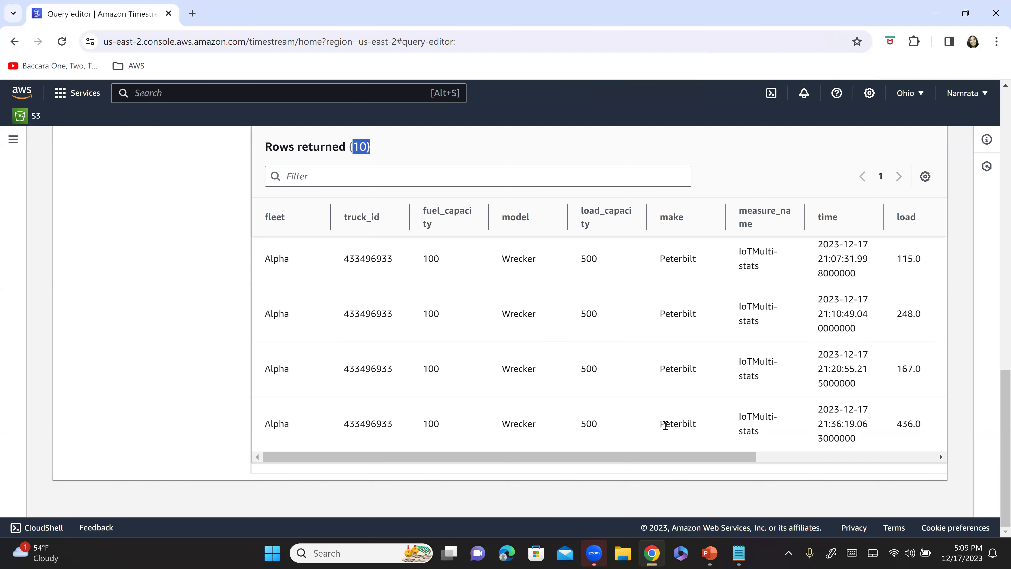
key("alt+Tab")
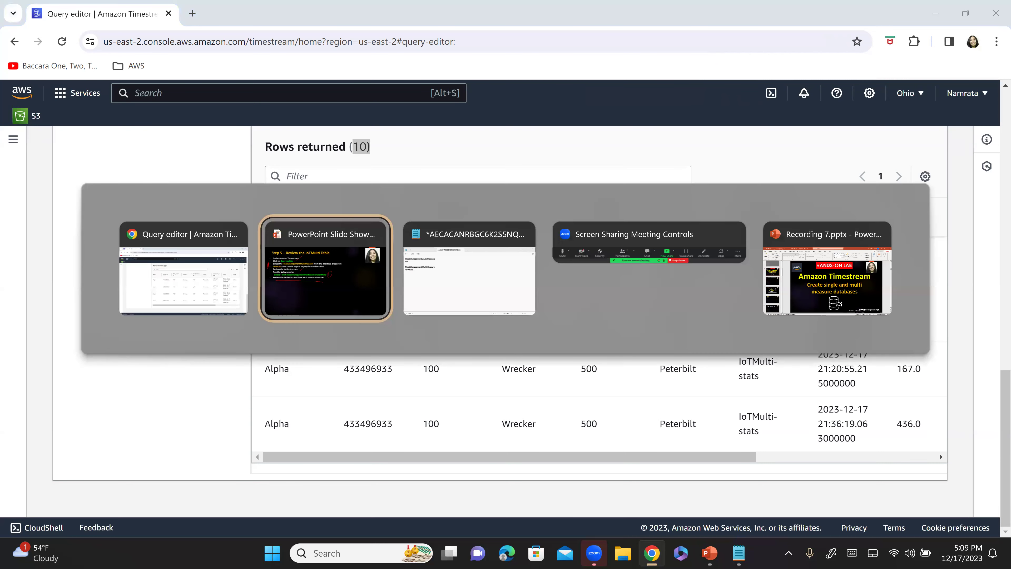
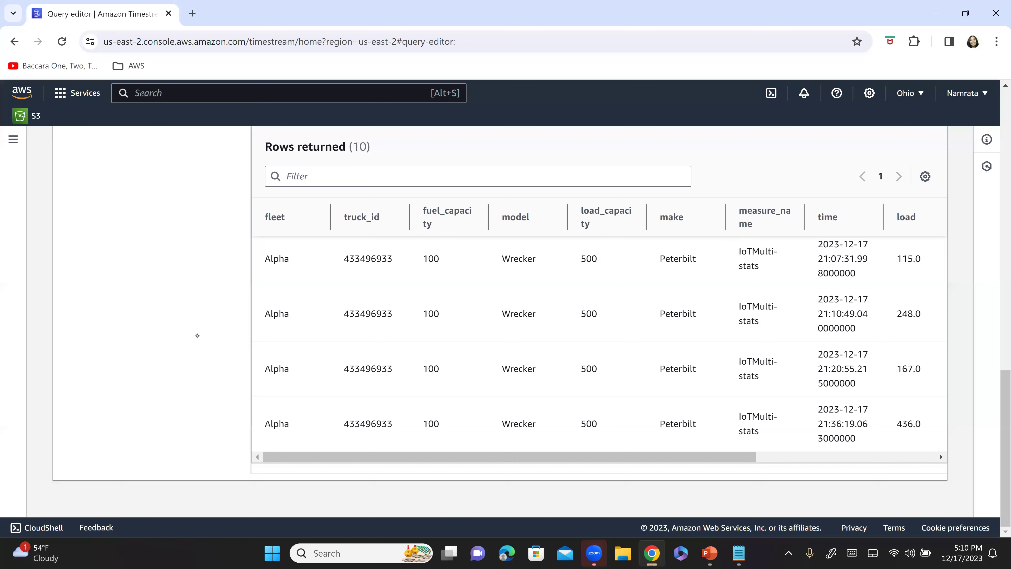
- Open the query editor's sample queries and look through the IoT and DevOps entries with their descriptions
scroll(199, 333, "up", 10)
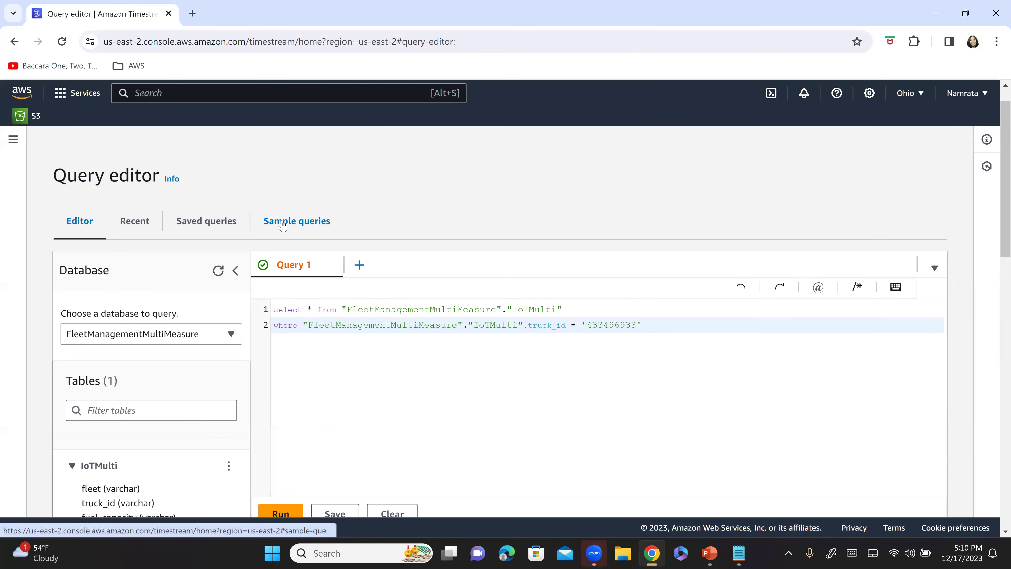
left_click(295, 225)
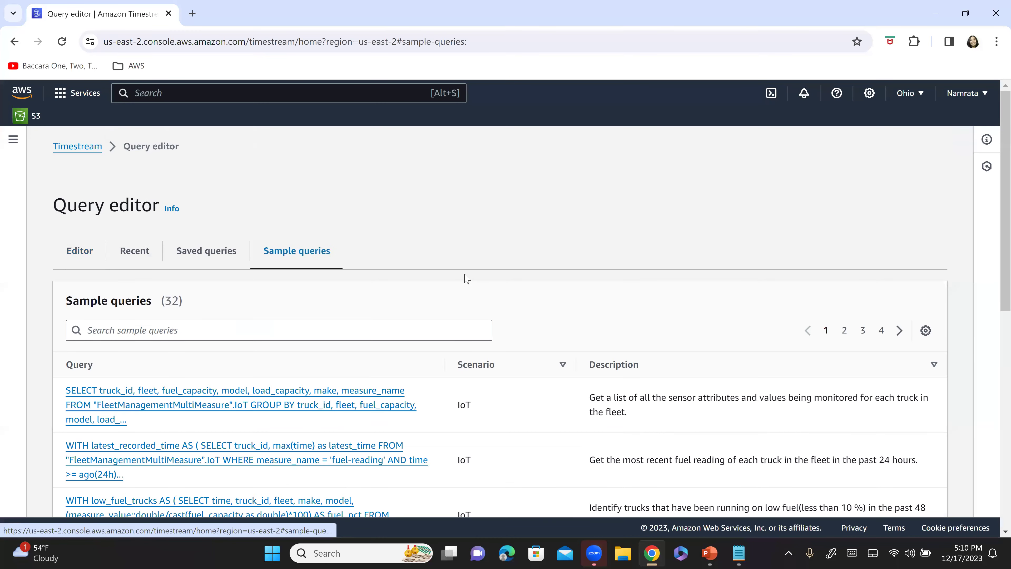
scroll(466, 277, "down", 3)
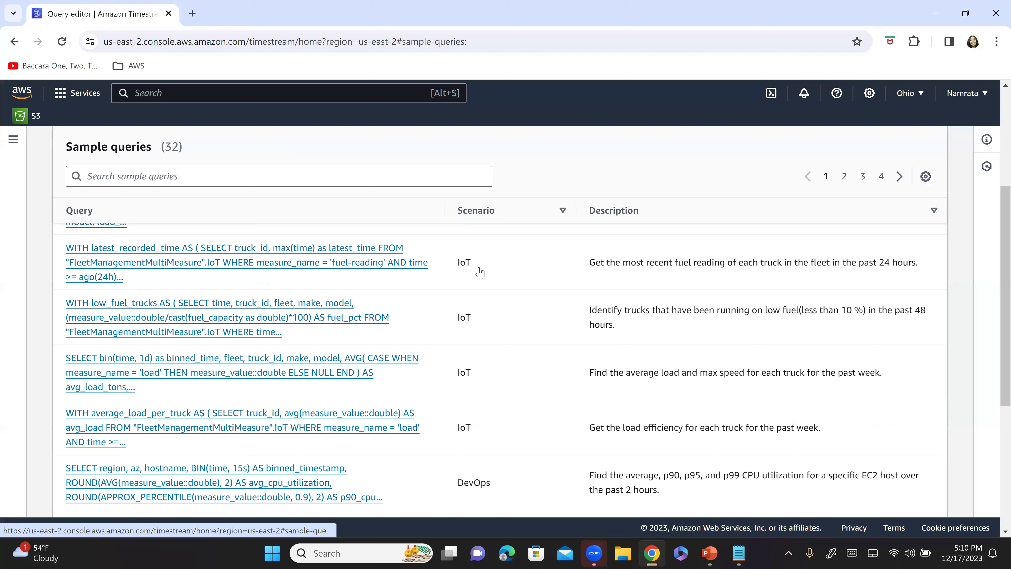
- Look through the first page of sample queries, comparing the IoT entries with their descriptions
scroll(997, 245, "up", 5)
scroll(995, 248, "down", 3)
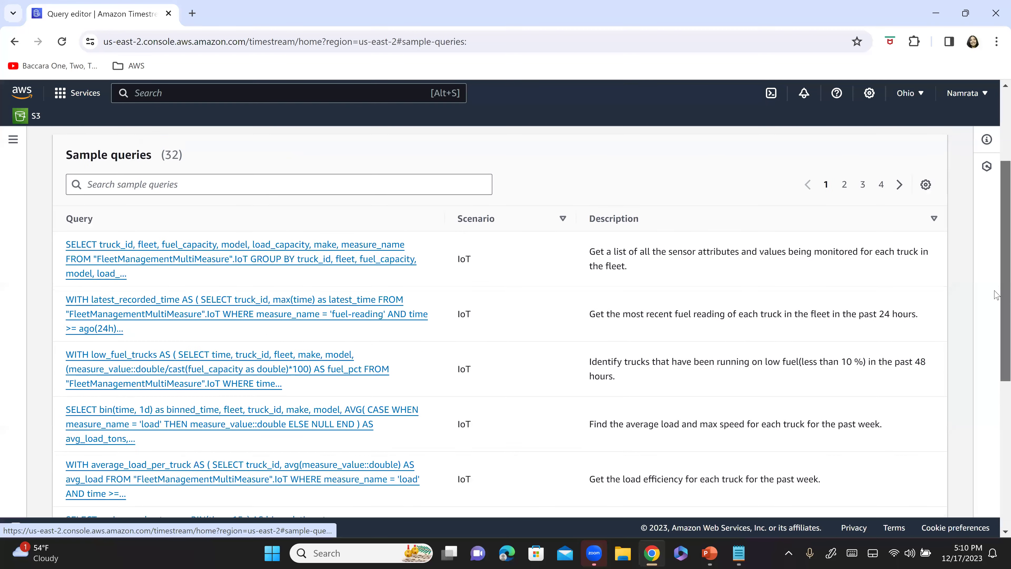
scroll(997, 271, "down", 1)
scroll(996, 278, "up", 1)
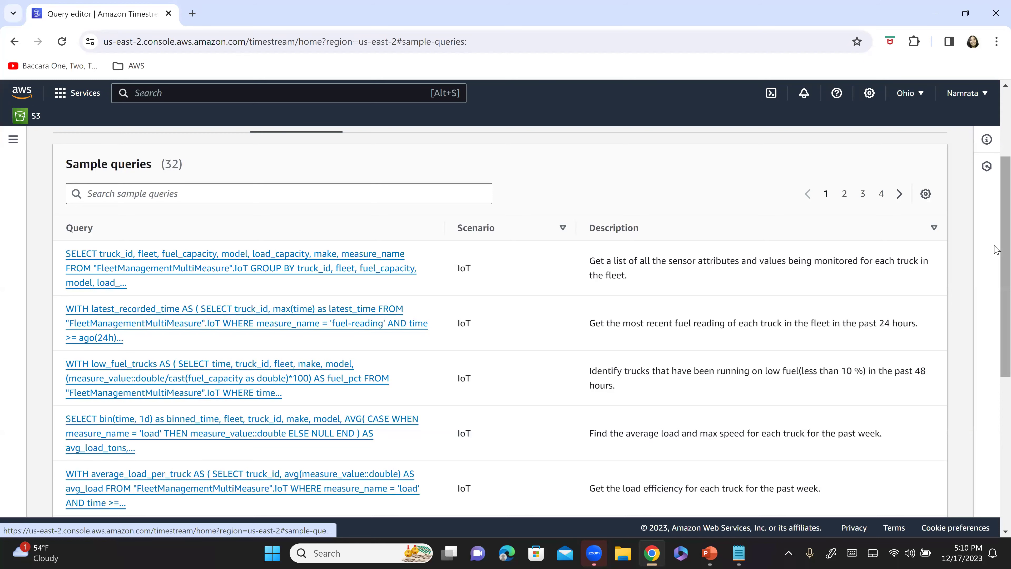
scroll(996, 255, "down", 1)
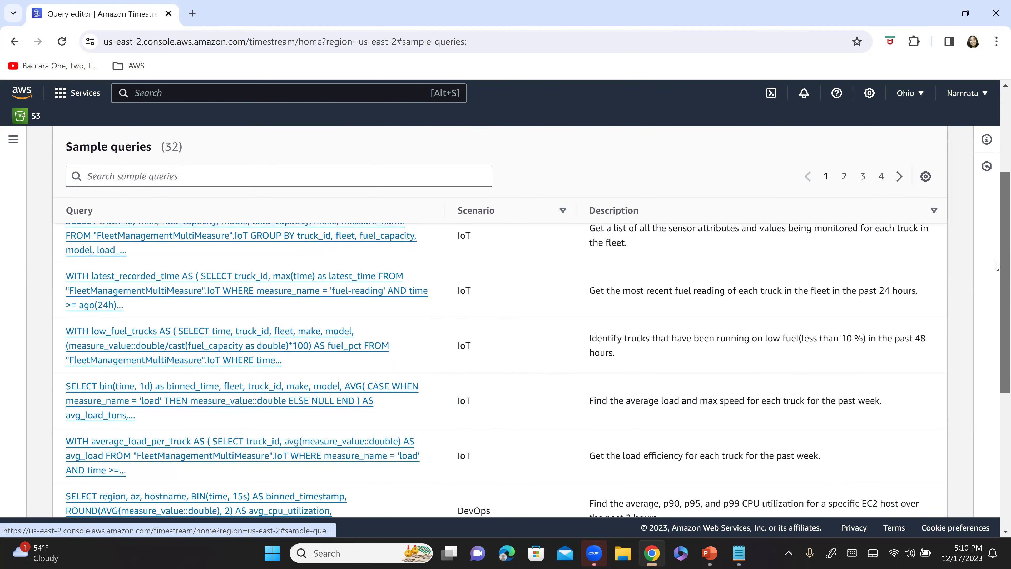
left_click_drag(513, 483, 315, 237)
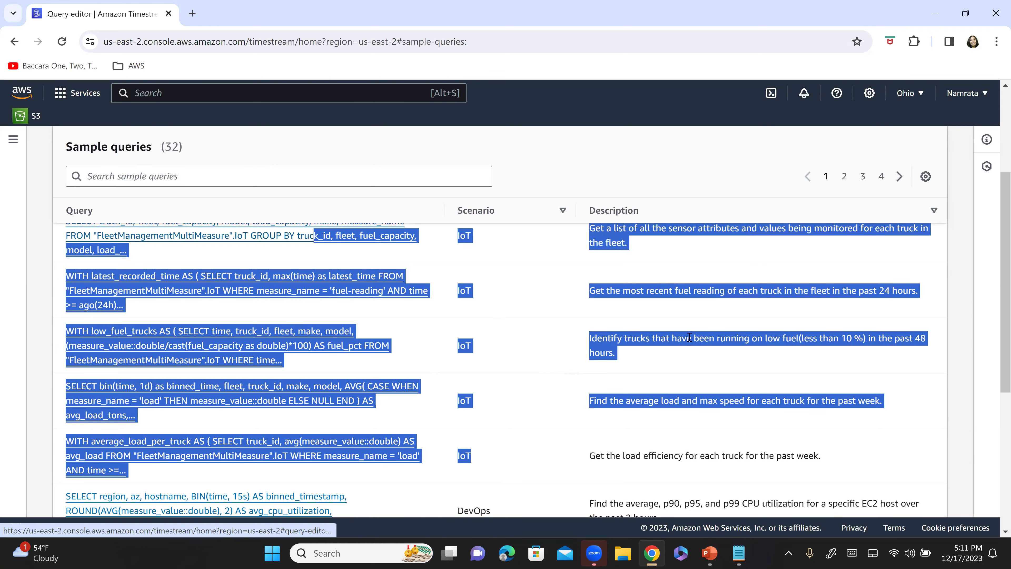
left_click(964, 290)
scroll(998, 285, "up", 2)
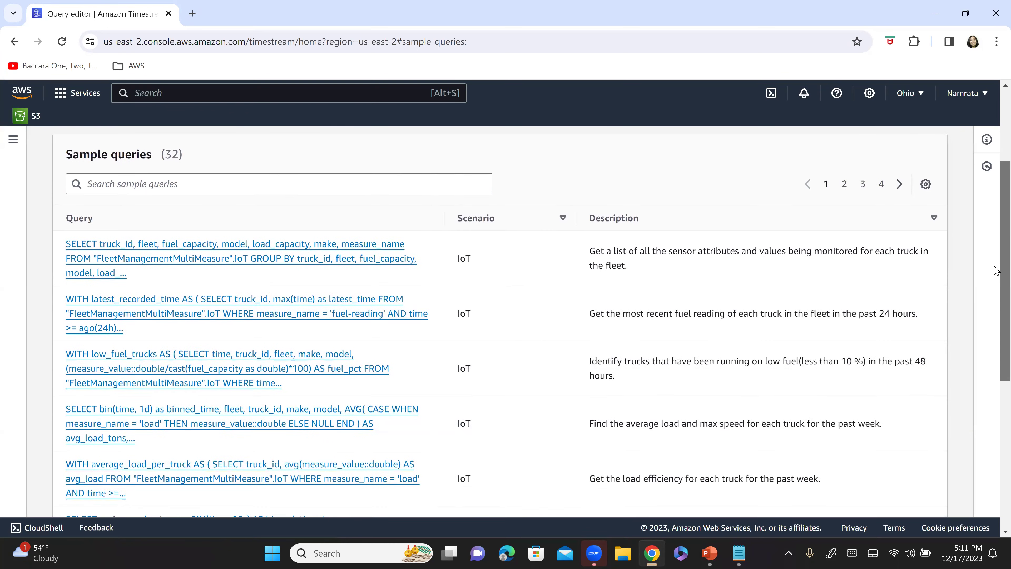
- Open the IoT sample query that lists all sensor attributes and values monitored for each truck, and look over its full text
left_click_drag(628, 294, 592, 281)
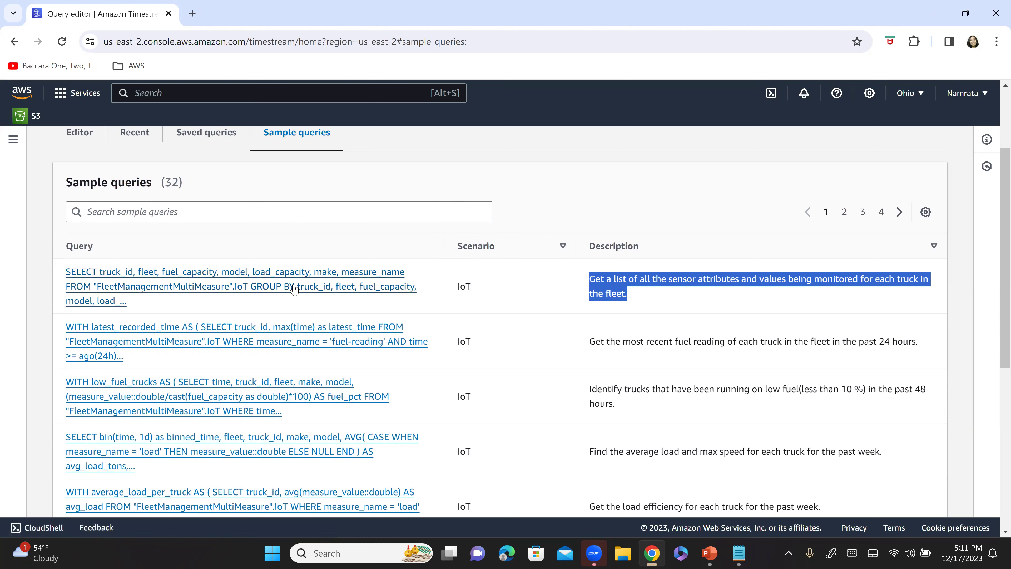
left_click(217, 294)
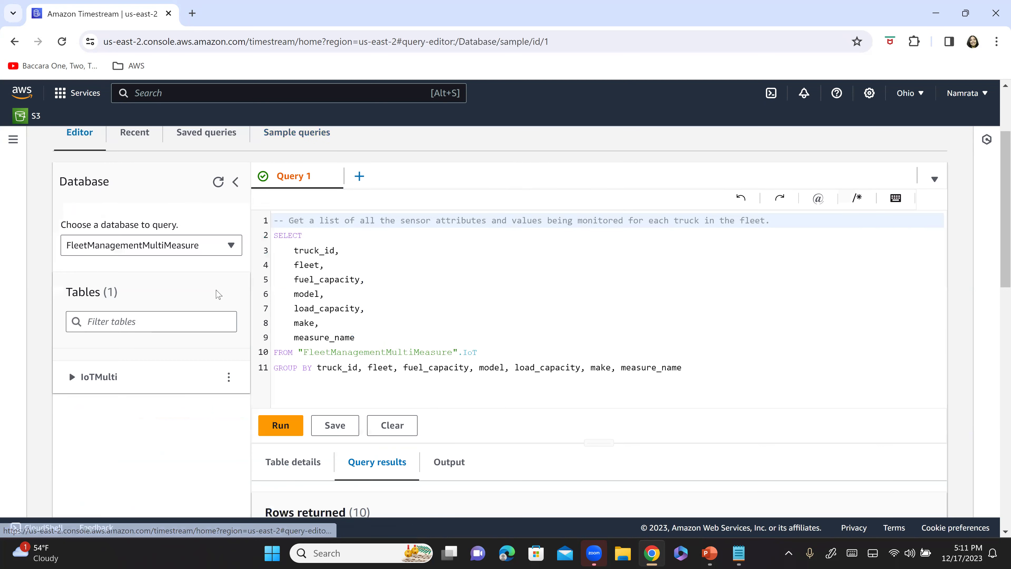
left_click(475, 292)
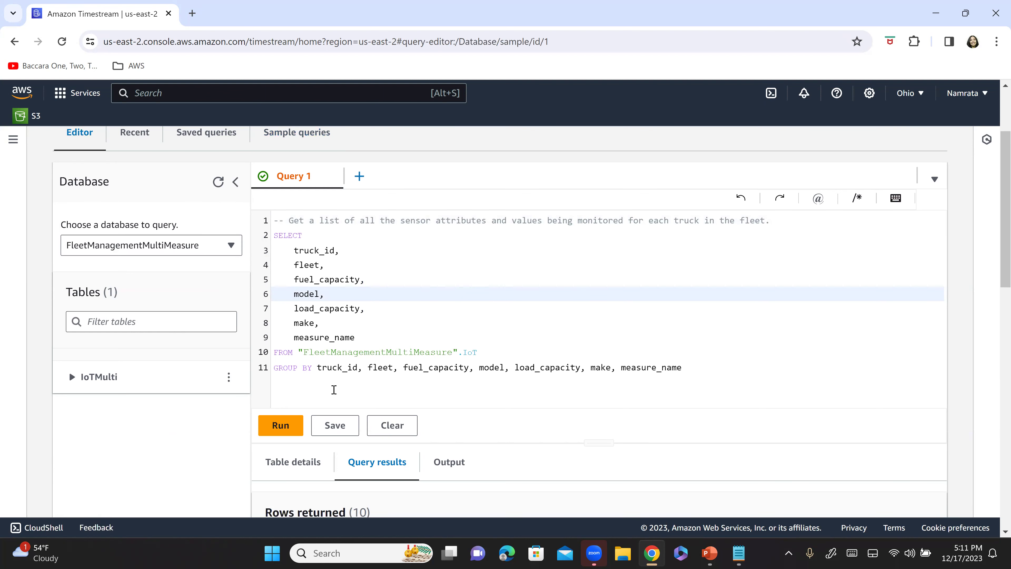
left_click(508, 351)
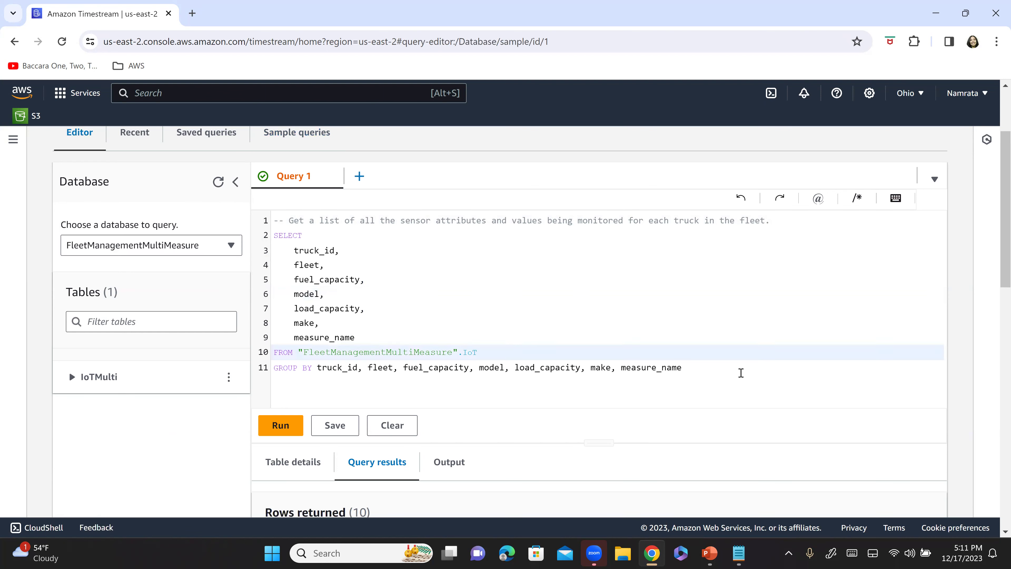
left_click(708, 368)
key("ctrl+a")
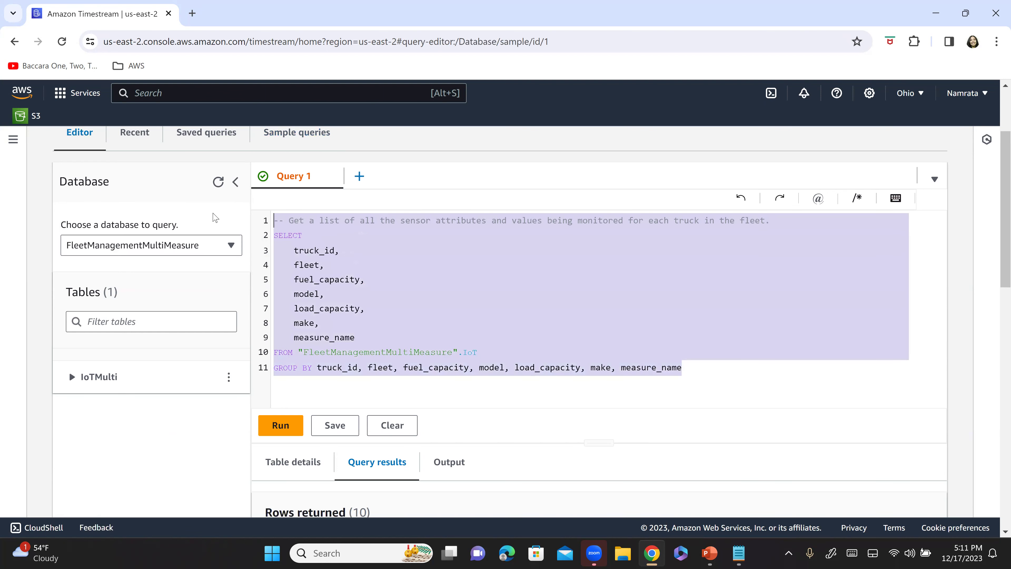
left_click(626, 327)
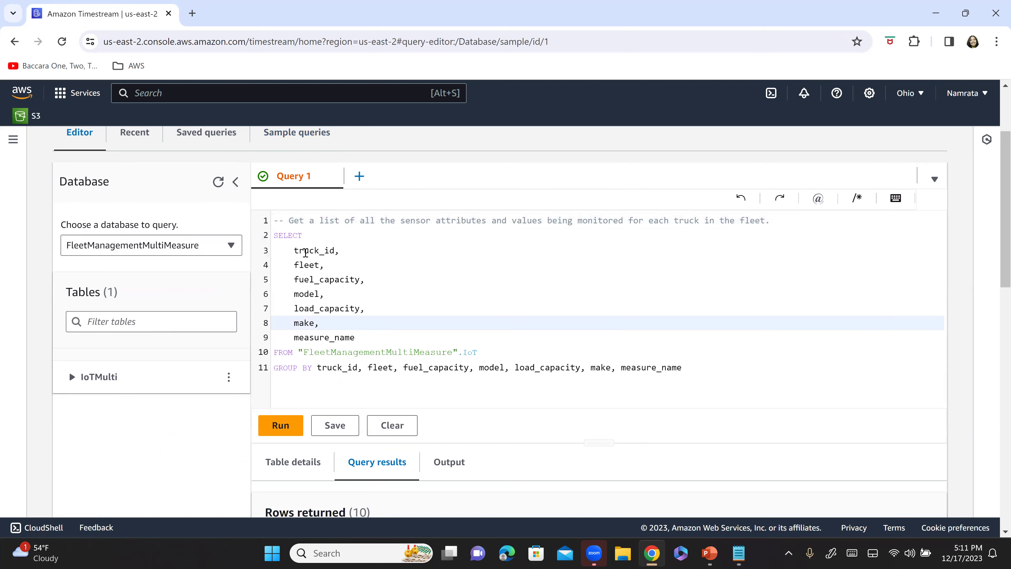
- Examine the sample query's selected columns, its FROM table and its GROUP BY clause
left_click_drag(274, 250, 406, 347)
left_click(473, 352)
left_click_drag(478, 352, 268, 353)
left_click(697, 372)
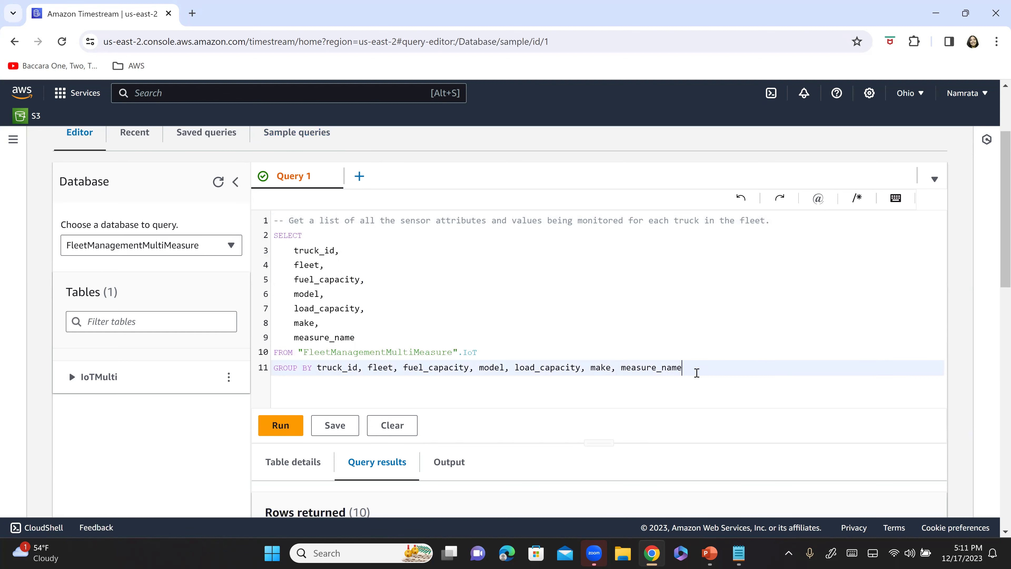
left_click(258, 375)
left_click(516, 298)
scroll(526, 298, "down", 1)
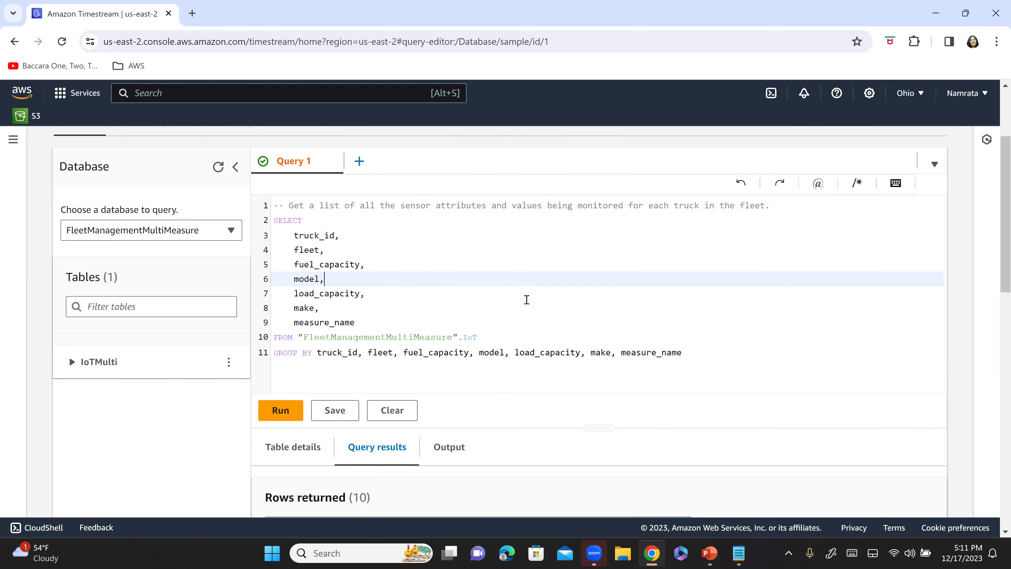
- Try to run the sample query's SELECT statement, lines 2 to 11, against the IoT table, and read the output response
key("ctrl+plus")
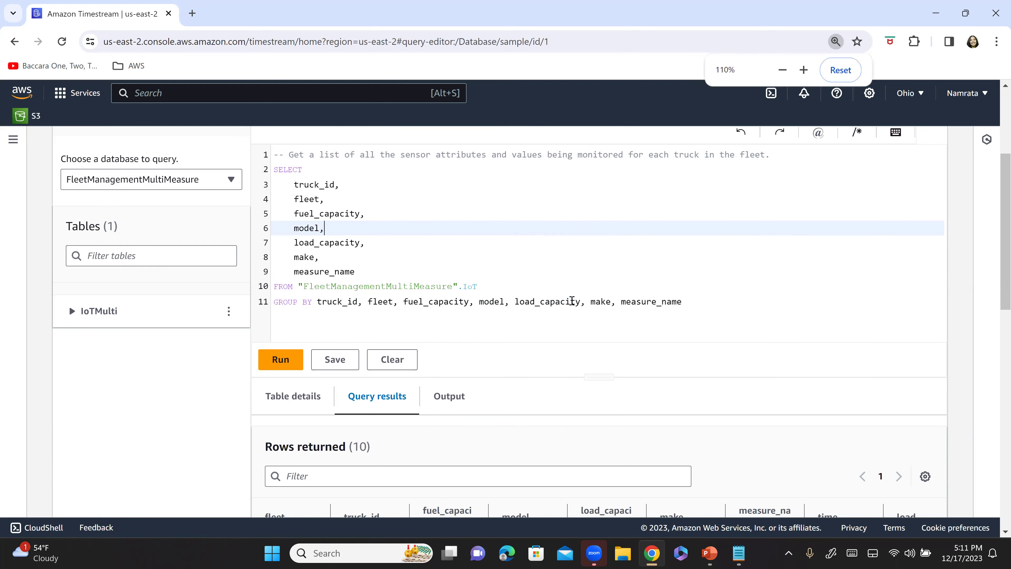
key("ctrl+plus")
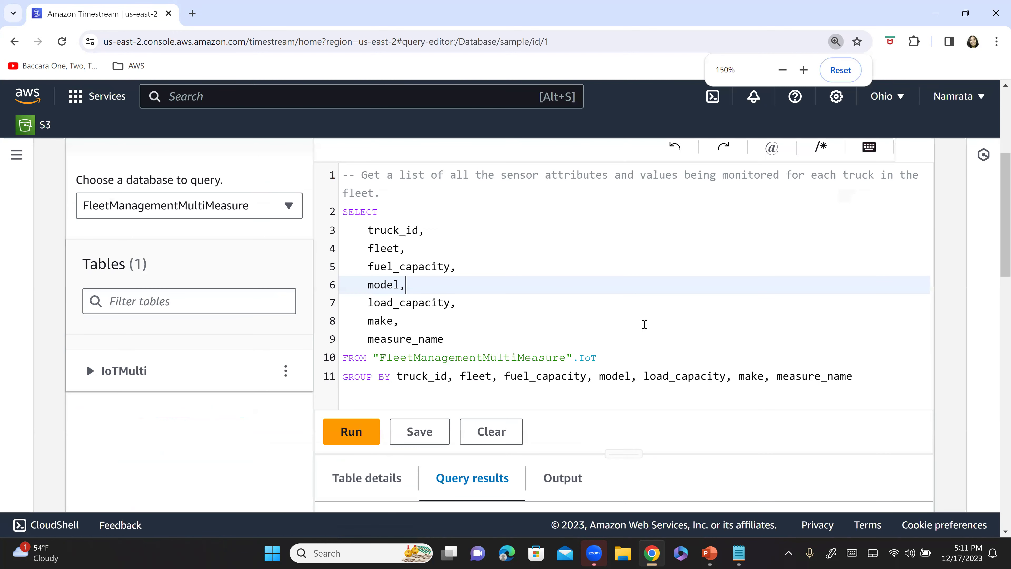
key("ctrl+plus")
left_click_drag(411, 237, 579, 460)
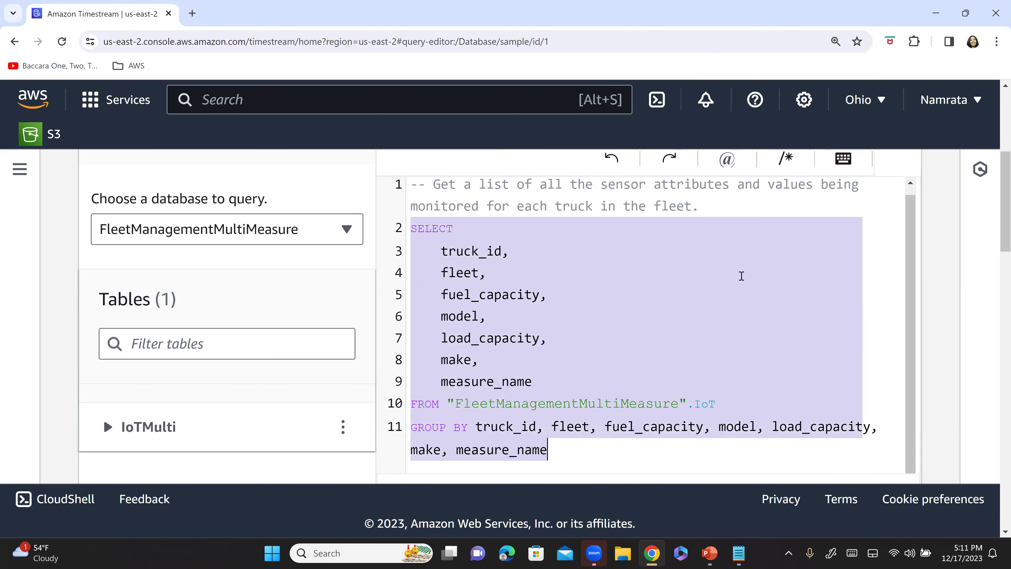
key("ctrl+minus")
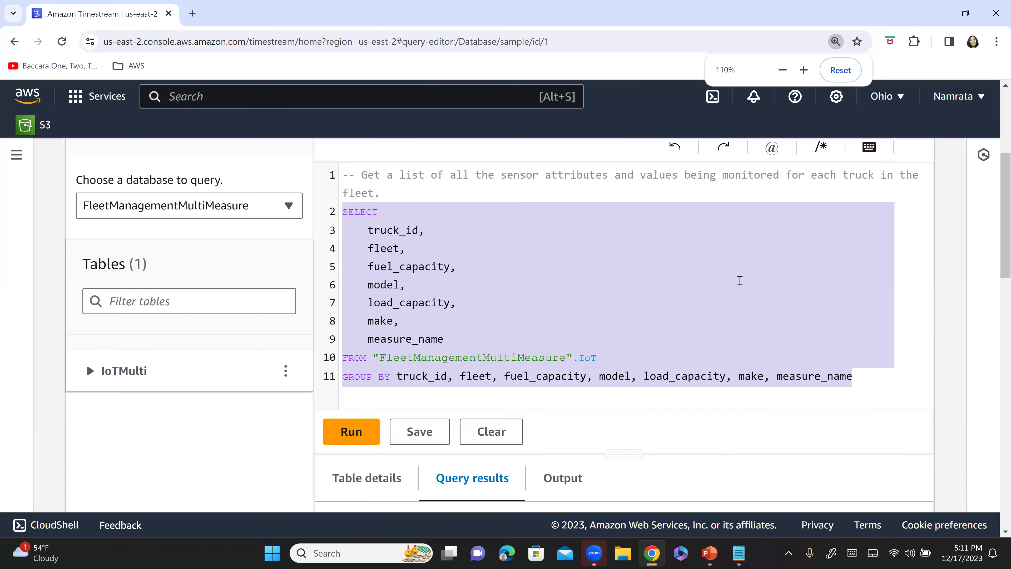
key("ctrl+minus")
key("ctrl+minus")
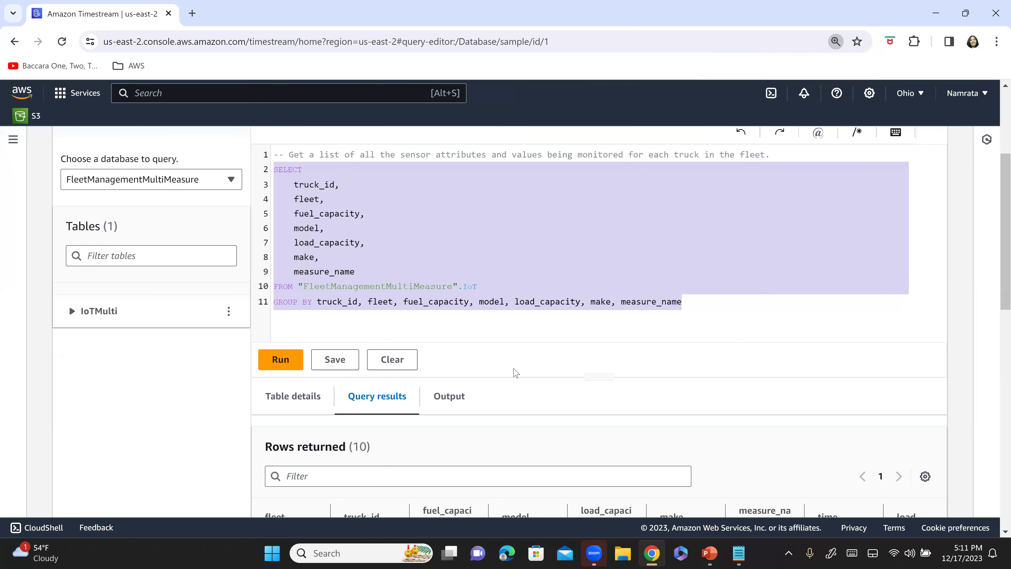
left_click(292, 358)
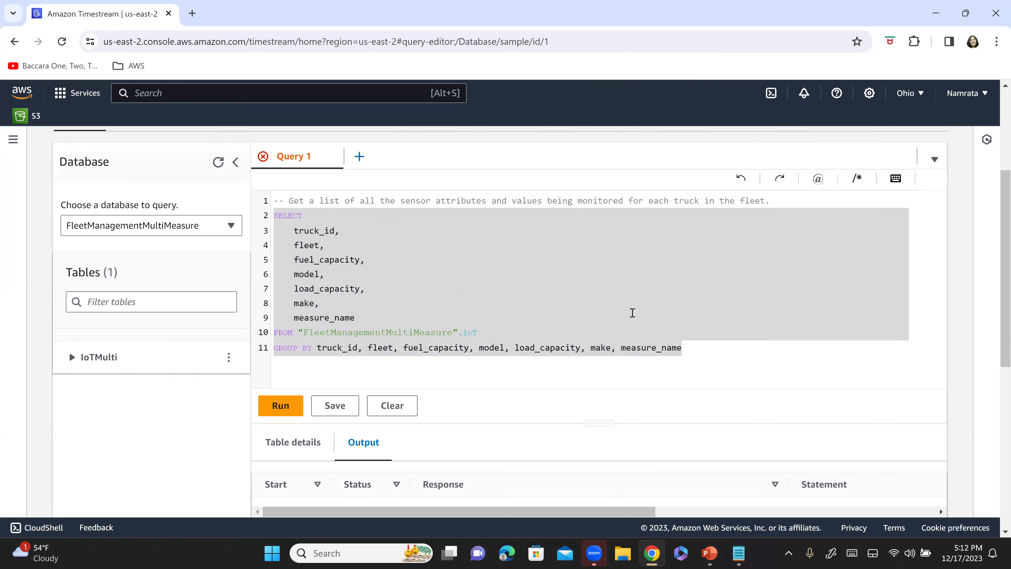
scroll(631, 317, "down", 6)
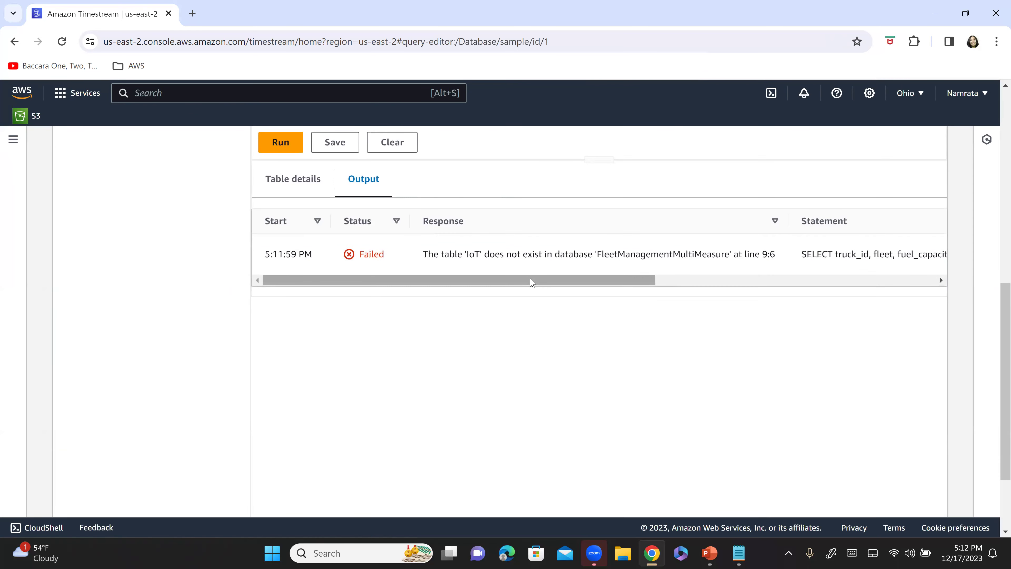
- Change the table in the query's FROM clause to "FleetManagementMultiMeasure"."IoTMulti"
scroll(467, 241, "up", 5)
left_click(467, 242)
left_click(548, 265)
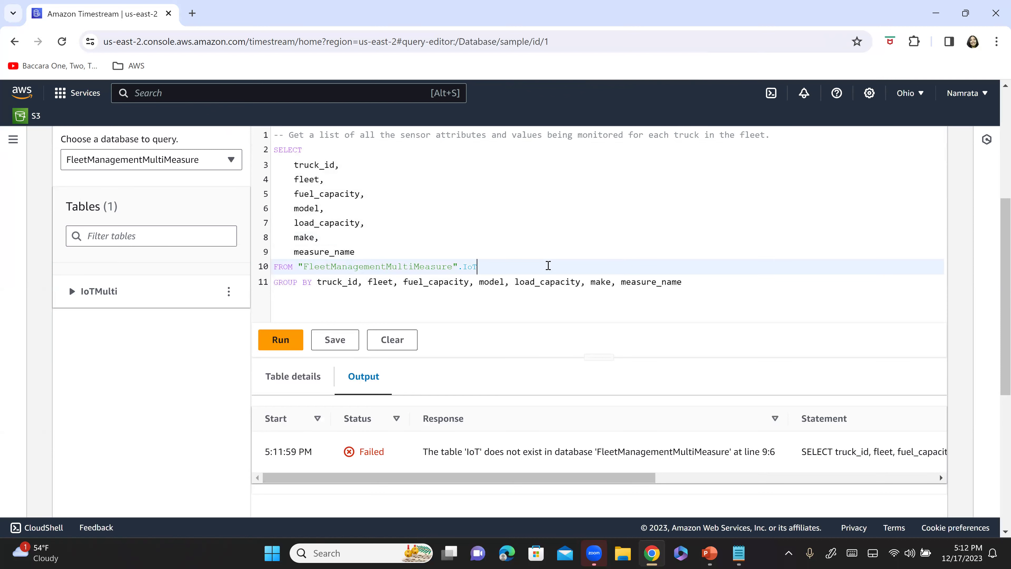
key("ctrl+space")
key("Return")
left_click(552, 252)
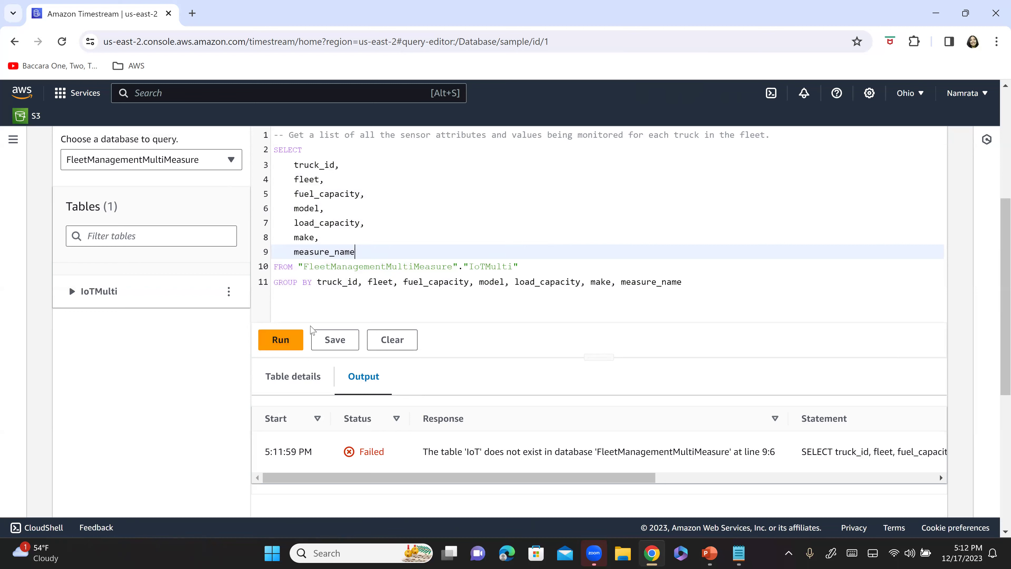
- Check the IoTMulti table name and the GROUP BY columns, and run the corrected sensor attributes query
left_click(435, 207)
left_click(583, 281)
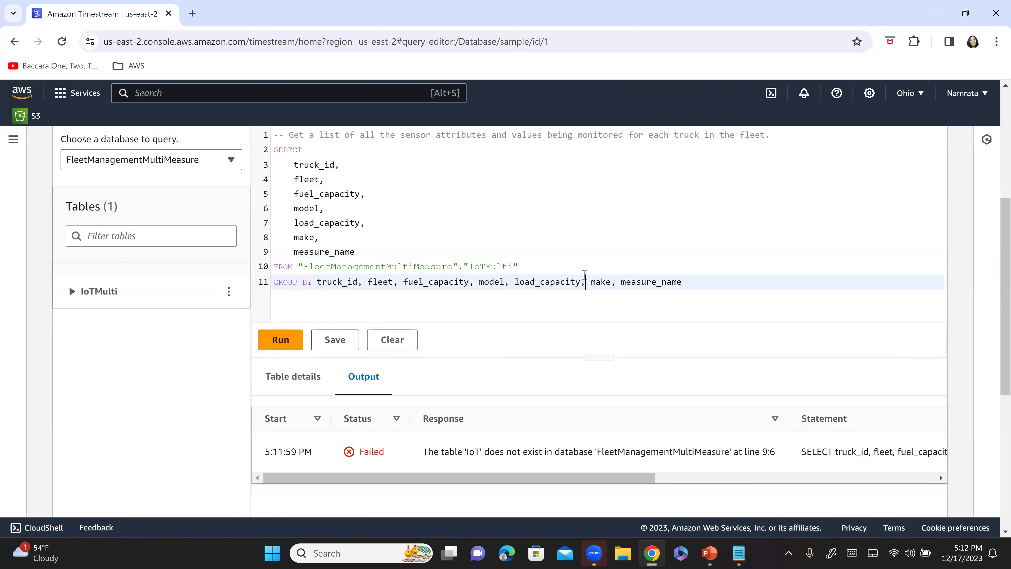
left_click_drag(516, 267, 466, 266)
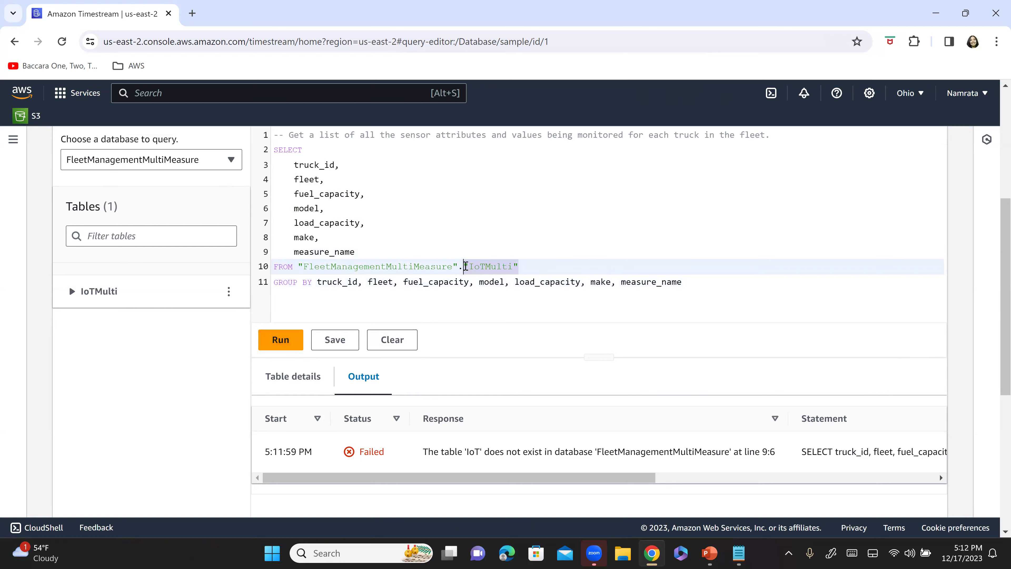
left_click(421, 223)
left_click(289, 344)
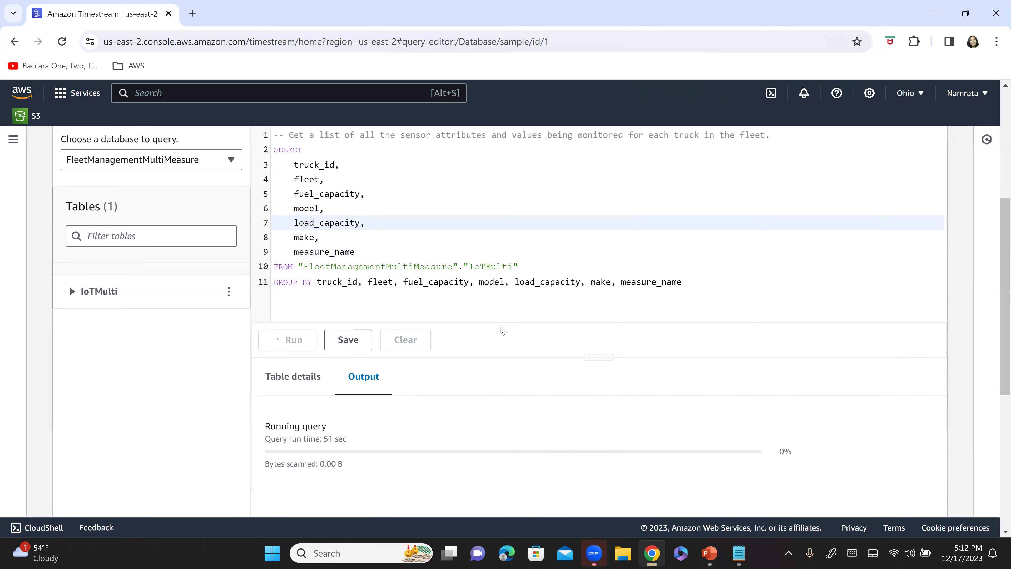
- Review the returned truck rows and their columns from truck_id to measure_name, down to the last row on the page
scroll(508, 329, "down", 1)
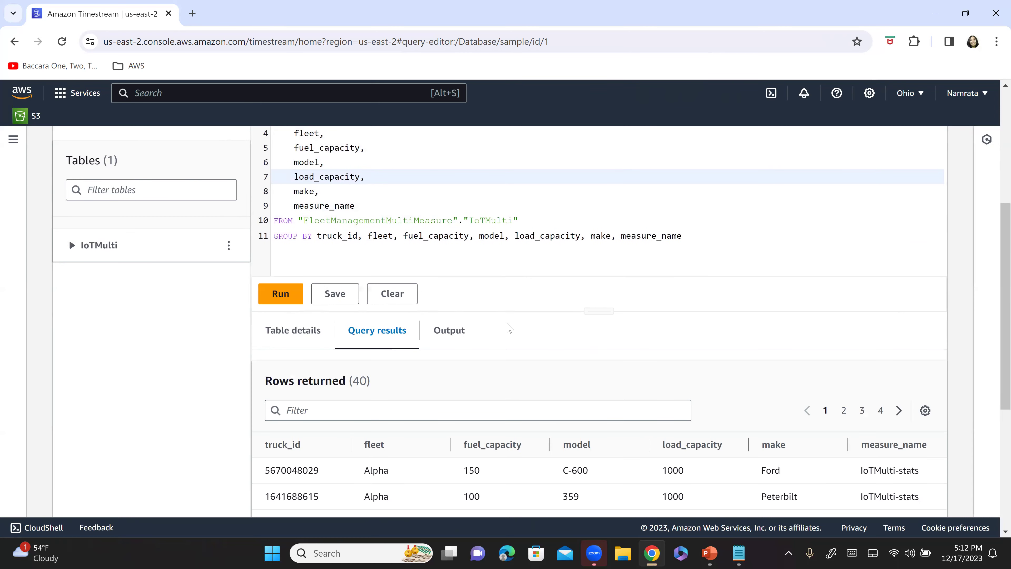
scroll(598, 356, "down", 3)
scroll(600, 360, "down", 1)
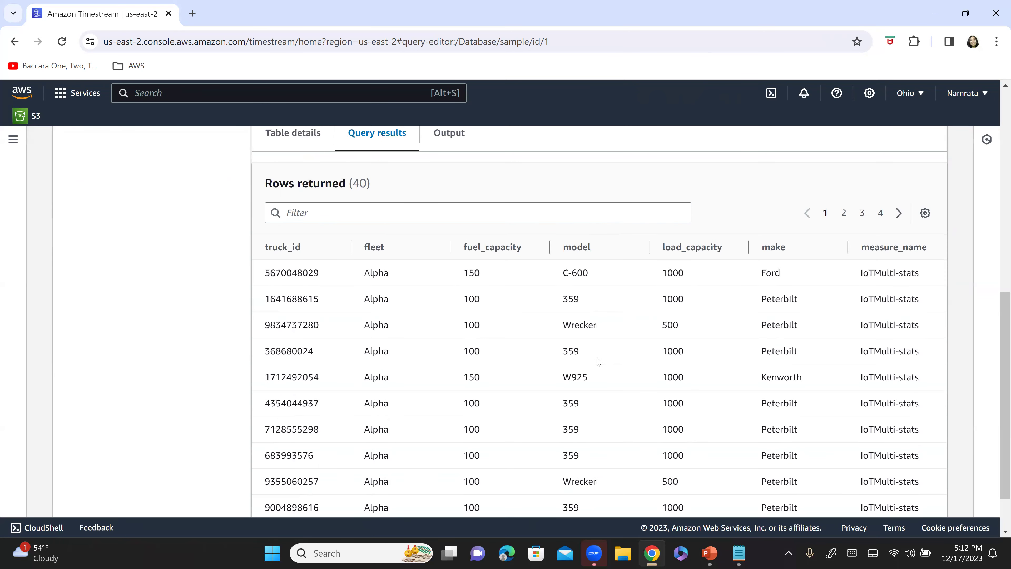
scroll(599, 361, "down", 1)
scroll(599, 362, "up", 7)
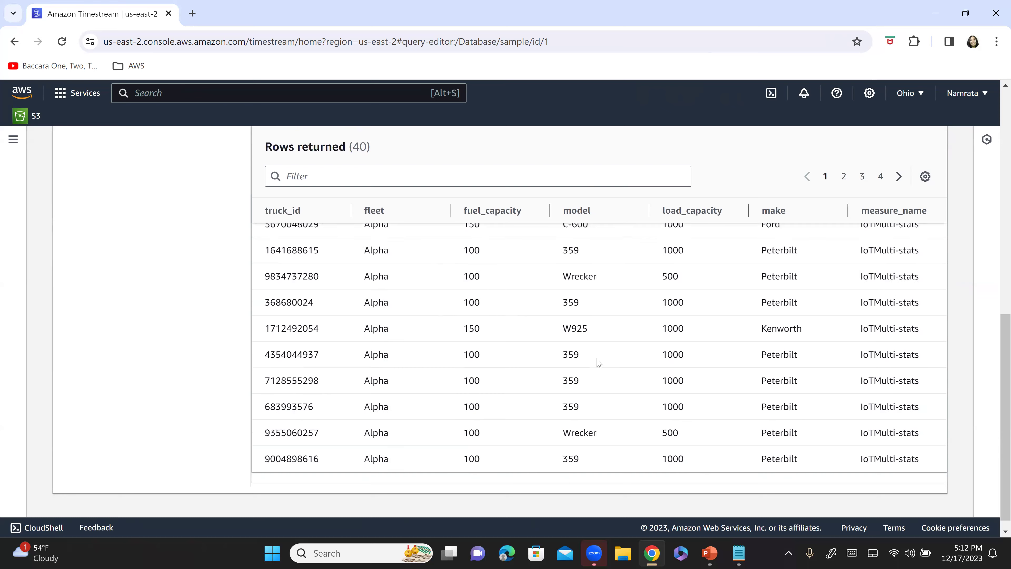
scroll(528, 317, "up", 2)
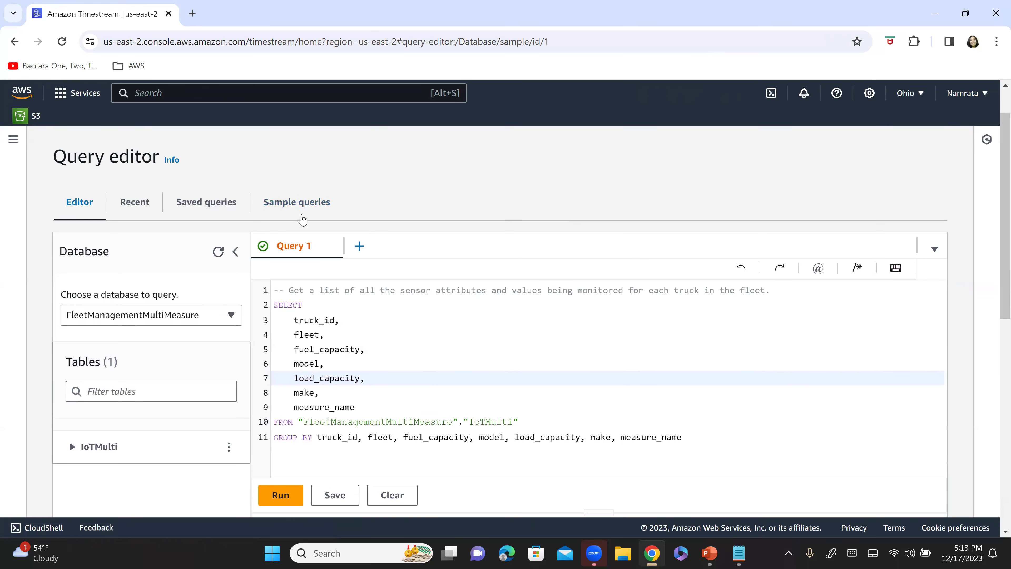
- Open the IoT sample query that gets each truck's most recent fuel reading in the past 24 hours, and read its text
left_click(297, 202)
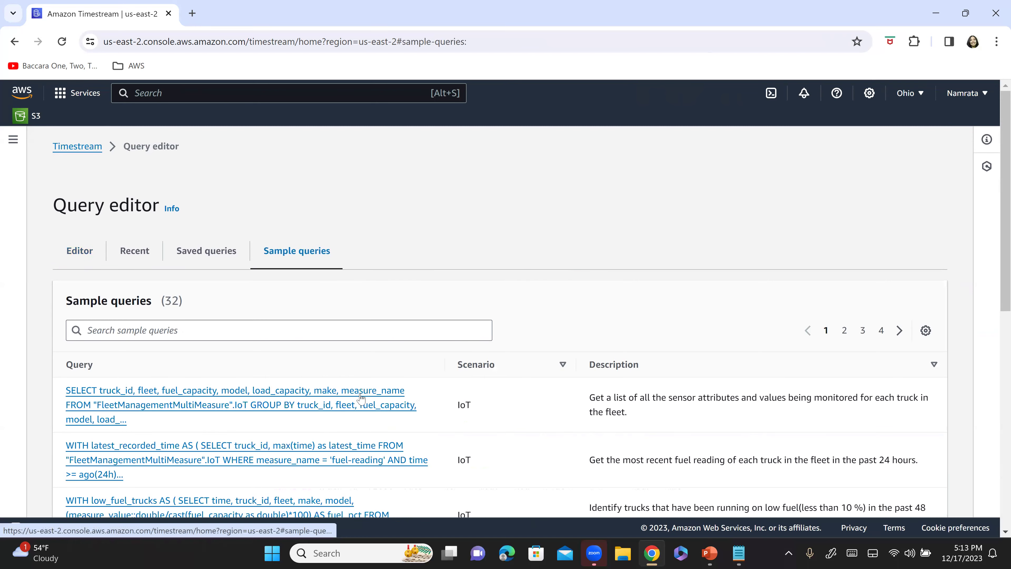
scroll(359, 399, "down", 1)
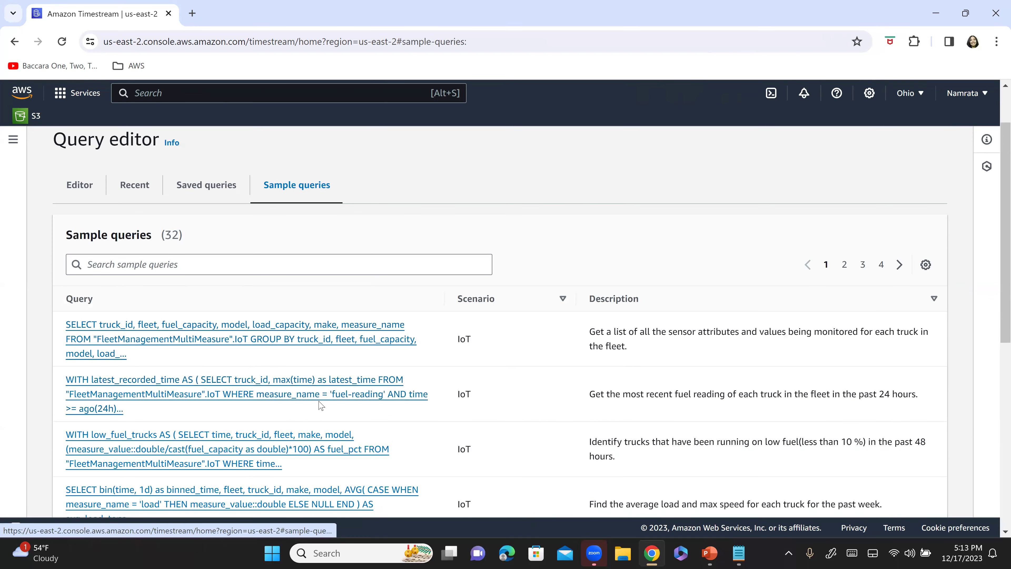
left_click(328, 394)
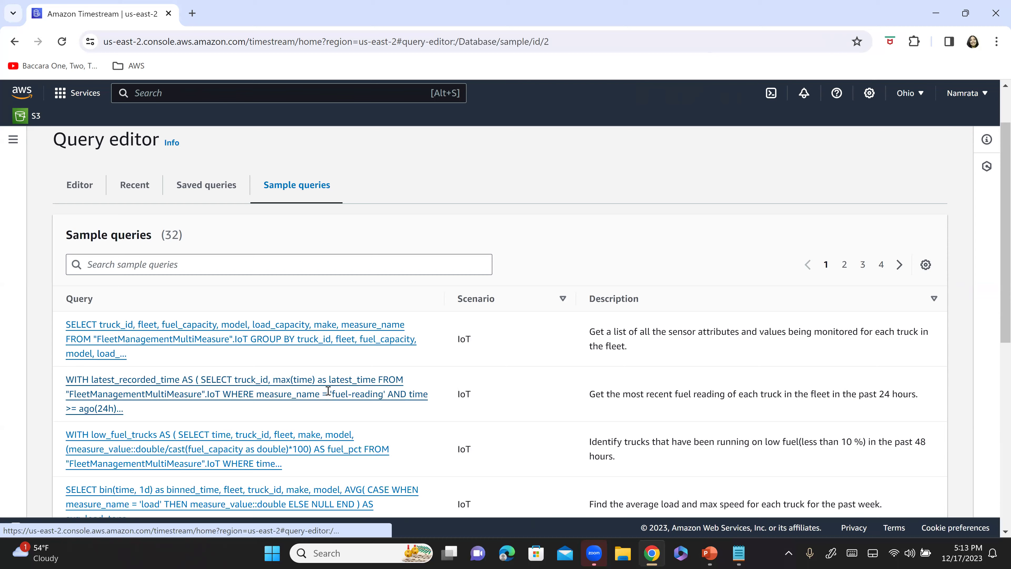
left_click(476, 363)
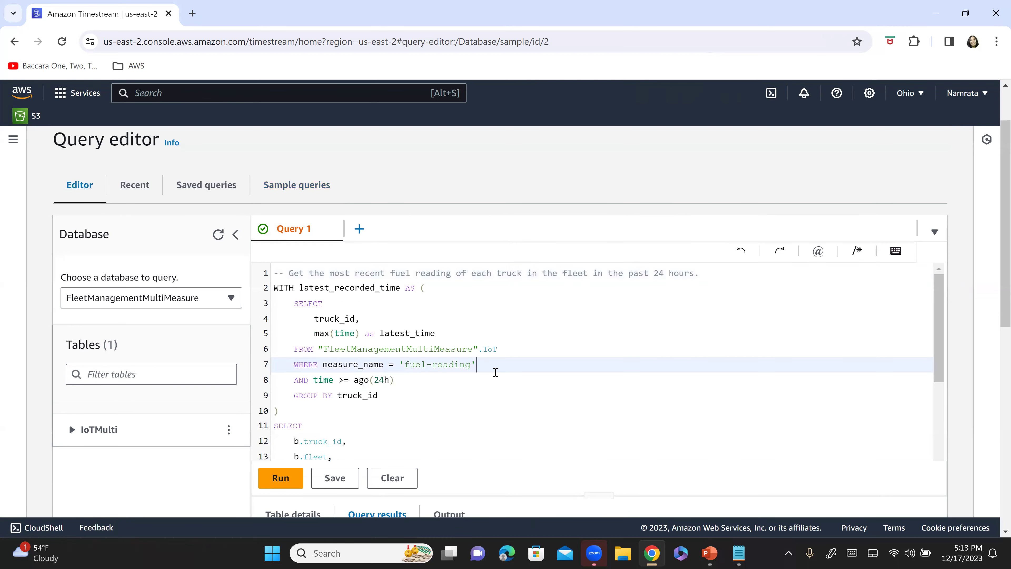
key("ctrl+plus")
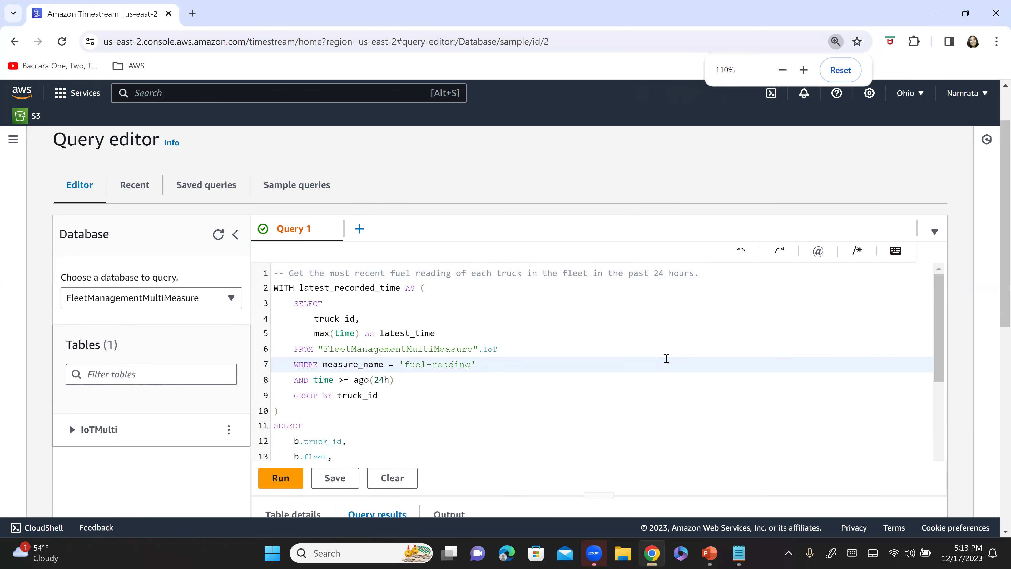
key("ctrl+plus")
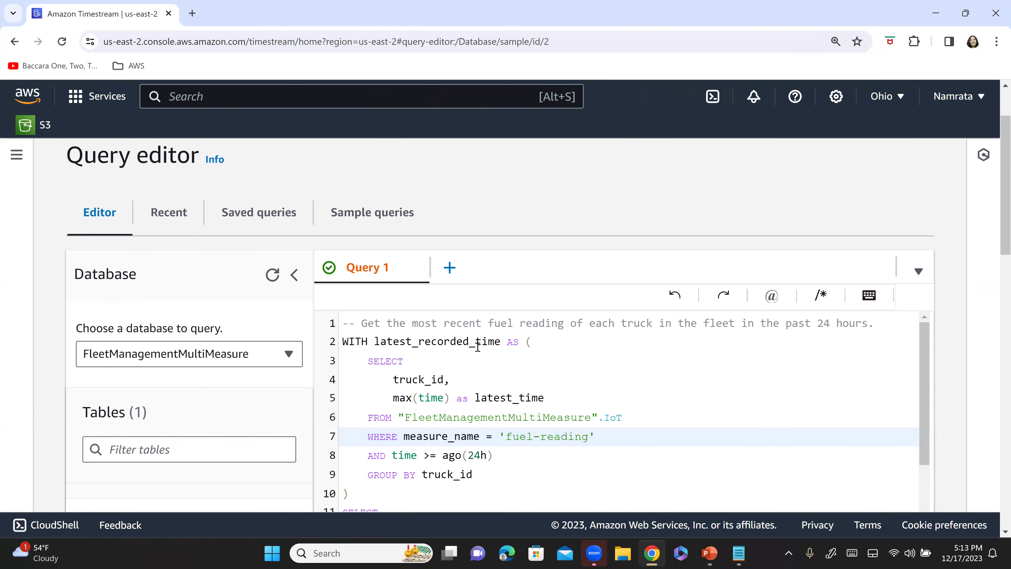
- Read the sample query's opening comment and its latest_recorded_time subquery, including max(time) and the 'fuel-reading' filter
left_click_drag(362, 328, 530, 339)
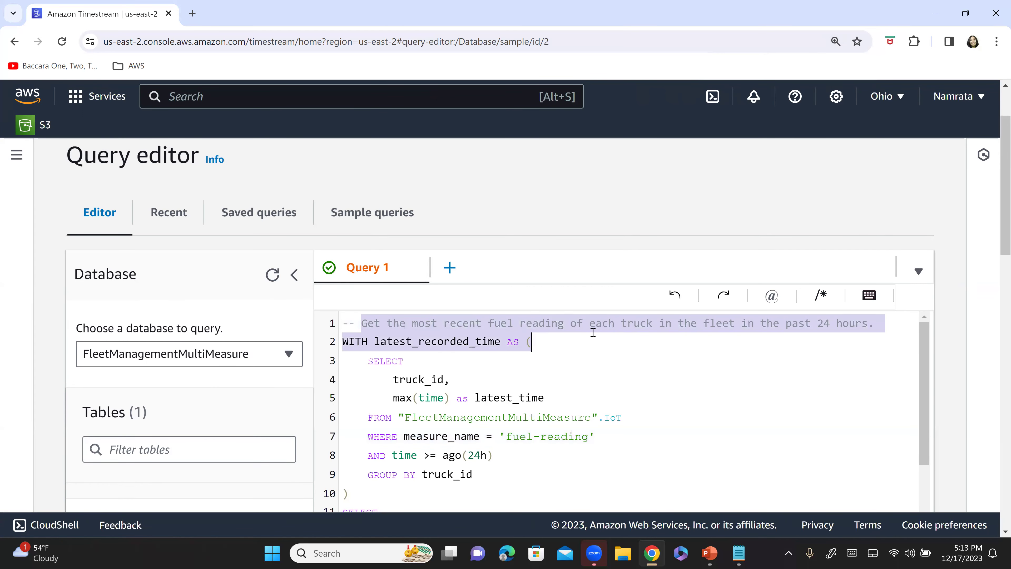
left_click(577, 325)
left_click_drag(729, 331, 950, 322)
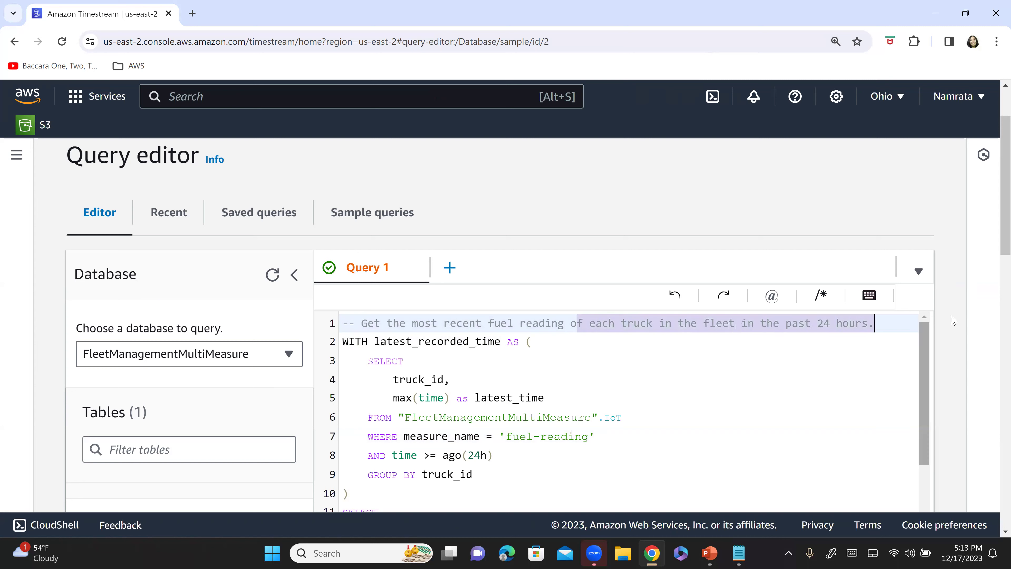
scroll(997, 278, "down", 4)
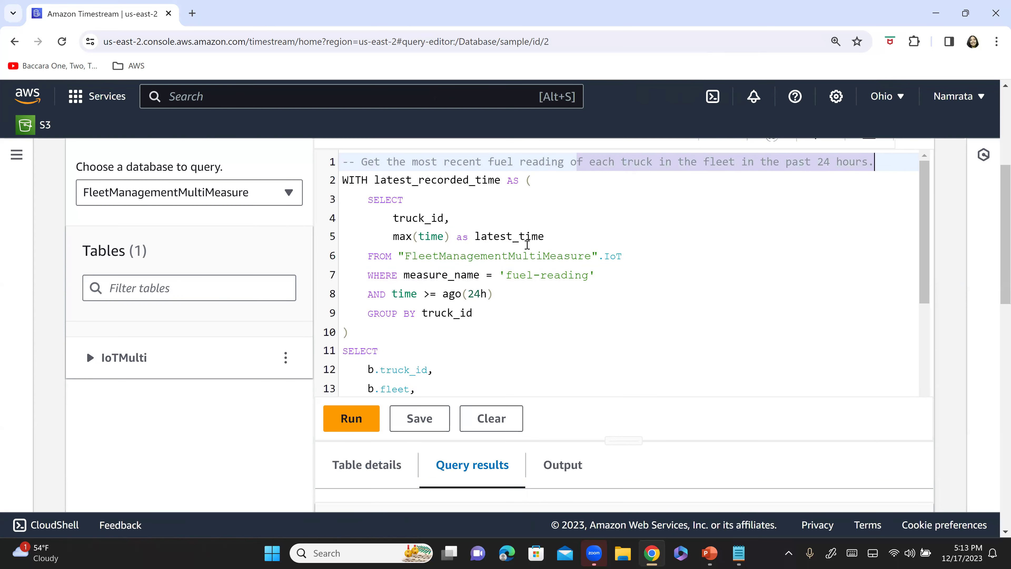
left_click(525, 237)
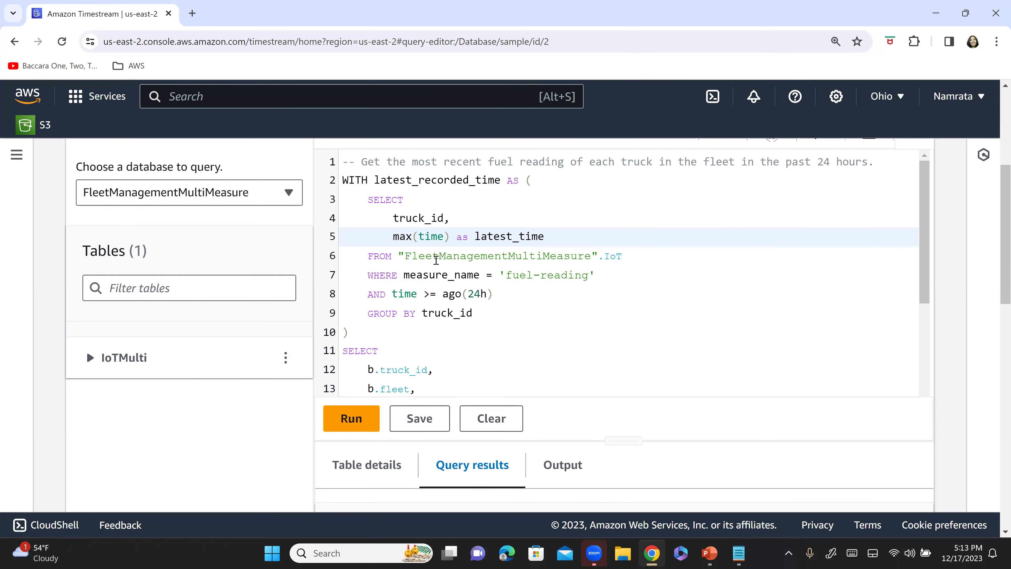
left_click_drag(394, 237, 452, 242)
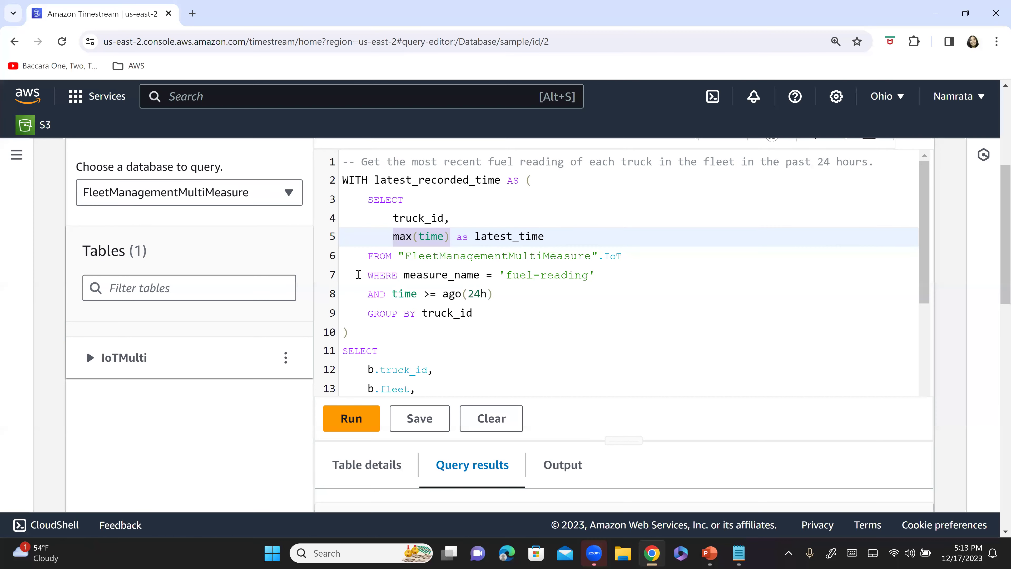
left_click_drag(507, 276, 589, 283)
left_click(519, 283)
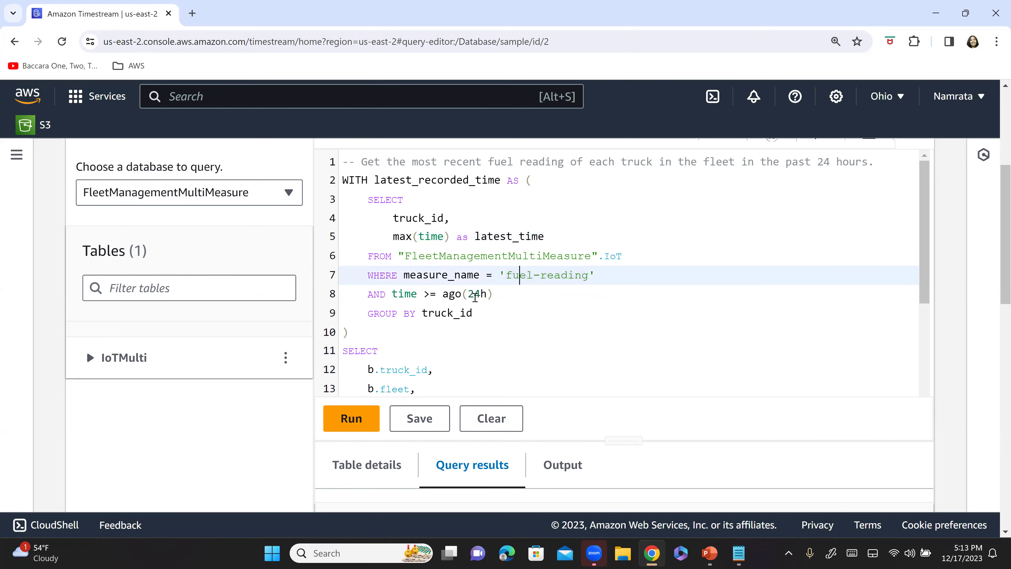
- Examine the main SELECT and its INNER JOIN, and compare the measure_name = 'fuel-reading' condition in the subquery
scroll(438, 279, "down", 2)
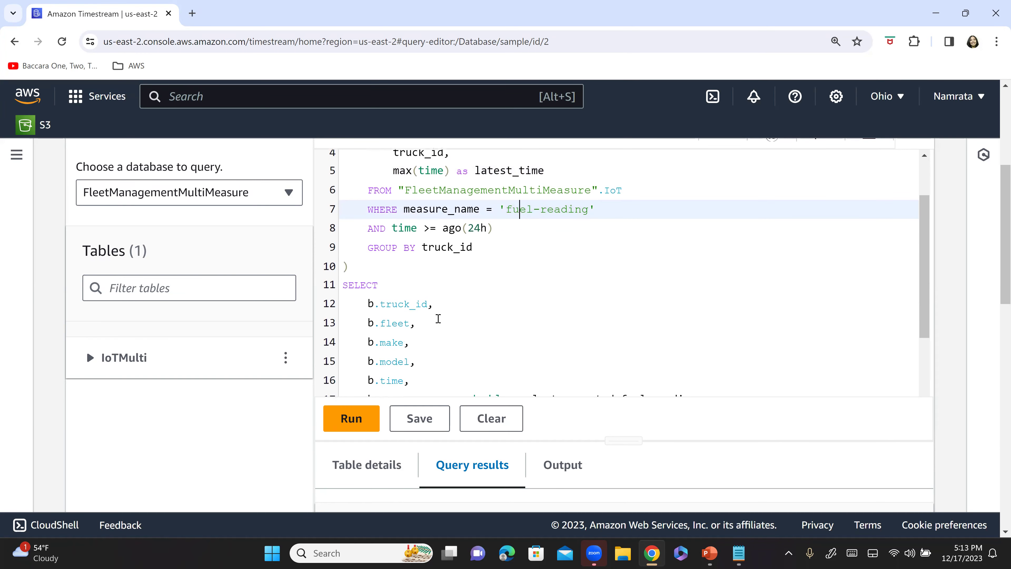
scroll(510, 290, "down", 4)
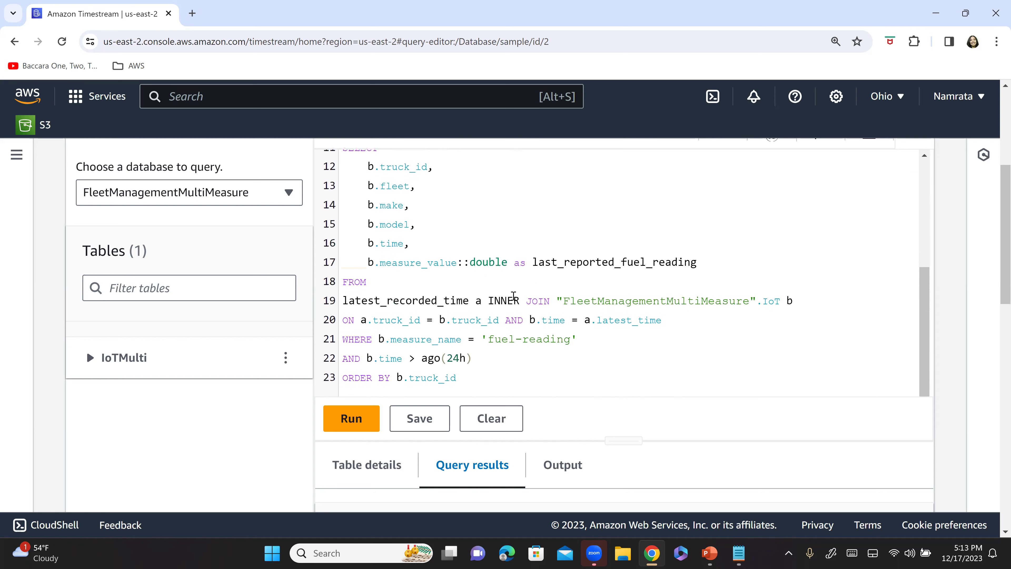
scroll(514, 295, "up", 6)
key("Down")
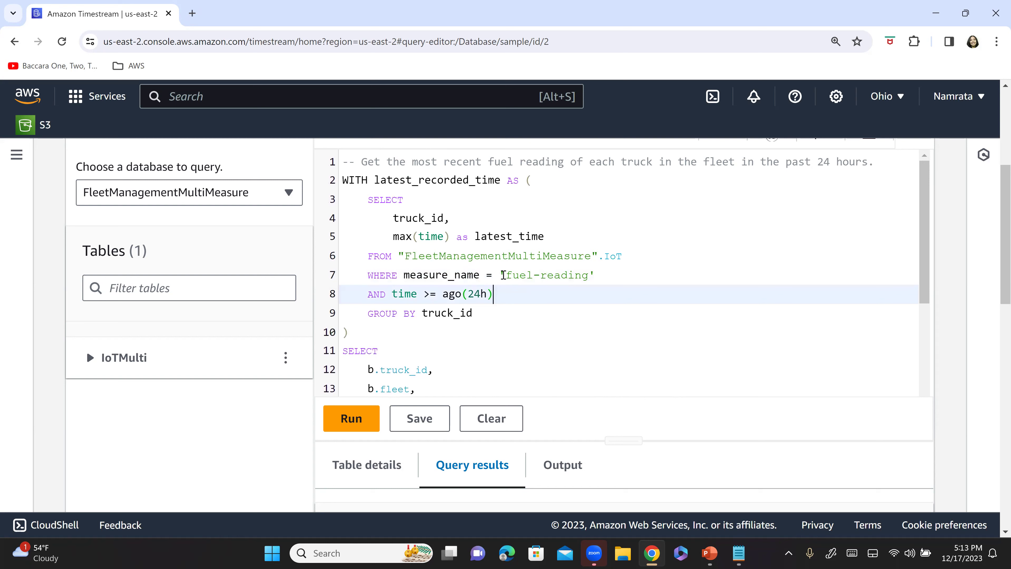
left_click_drag(403, 275, 592, 275)
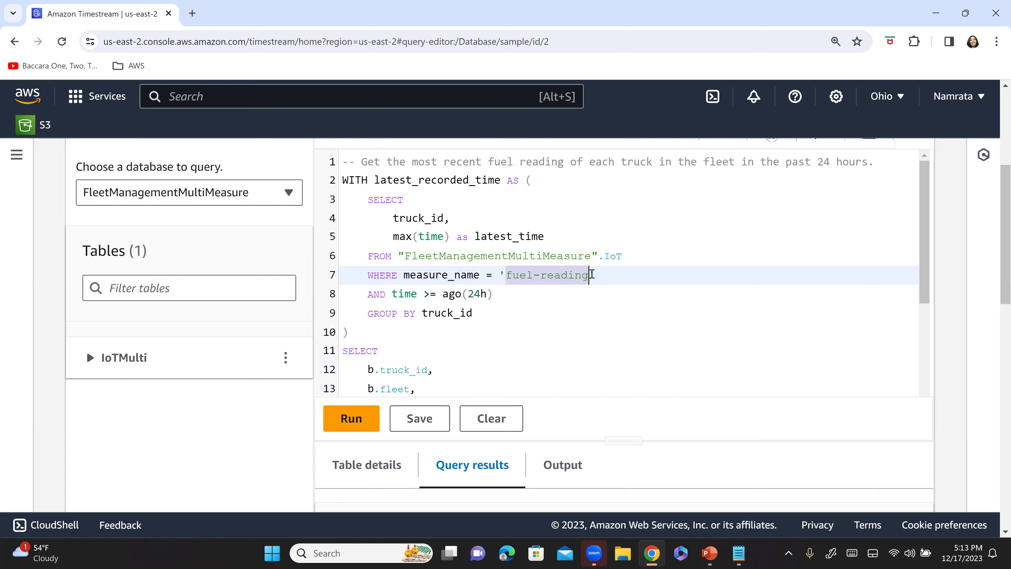
scroll(568, 291, "down", 5)
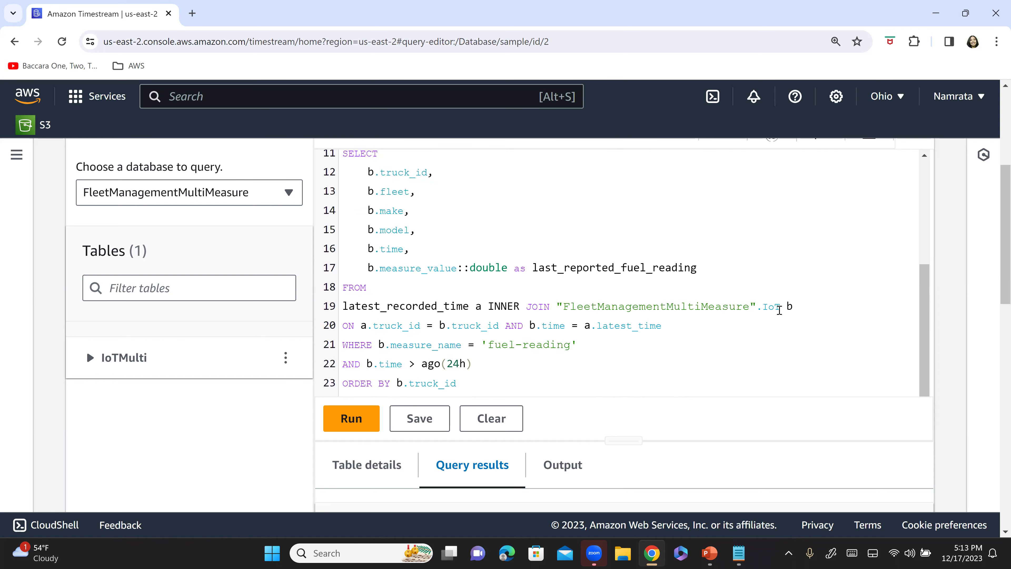
- Change the table in both the subquery's FROM clause and the INNER JOIN to "FleetManagementMultiMeasure"."IoTMulti"
scroll(779, 310, "up", 5)
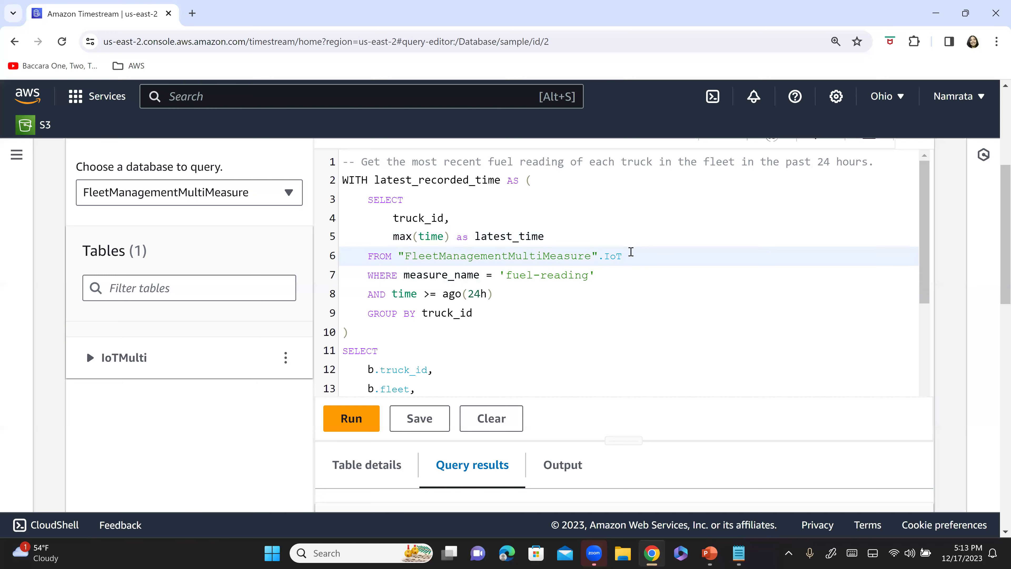
key("Return")
scroll(689, 324, "down", 5)
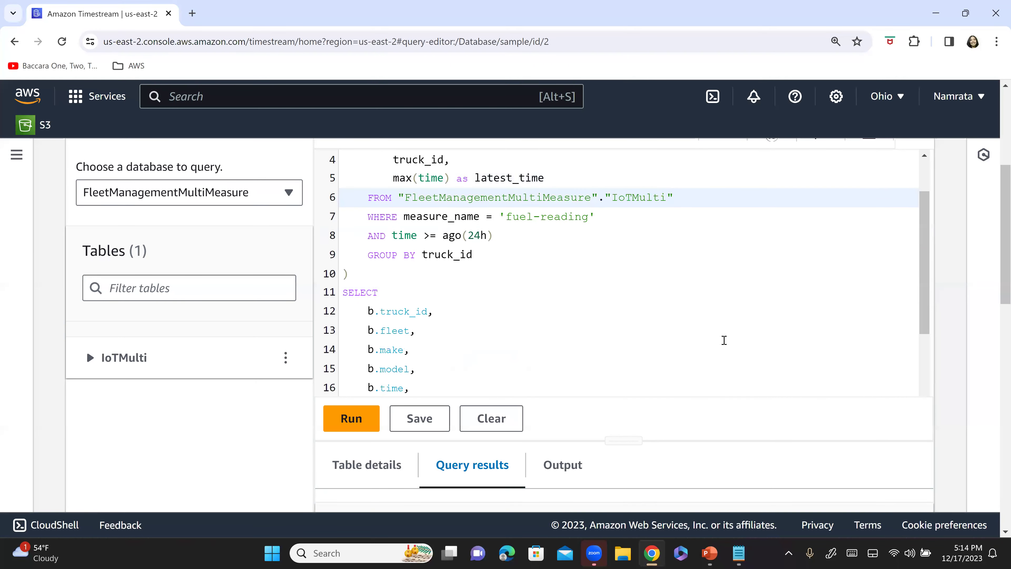
left_click(787, 306)
key("ctrl+space")
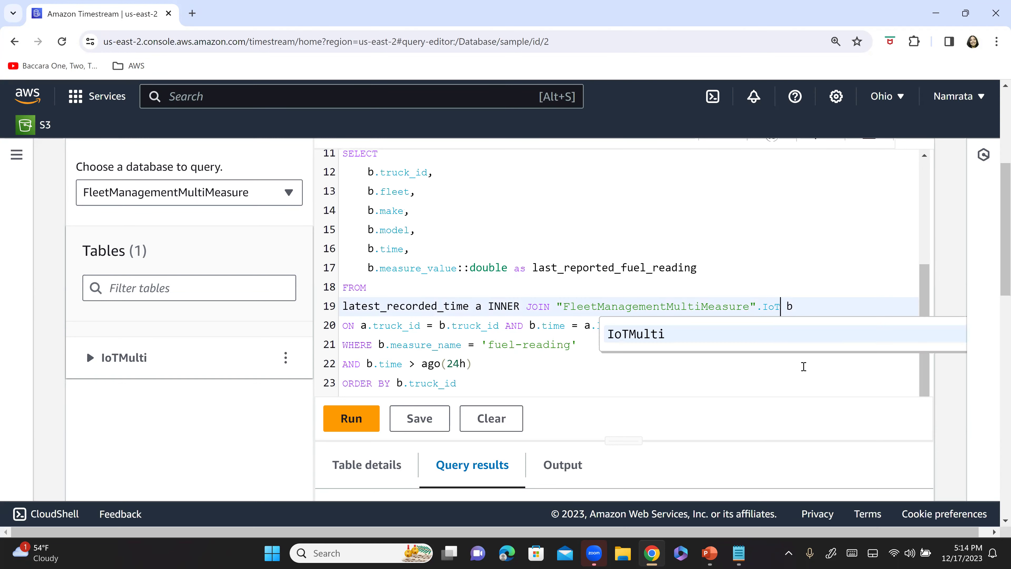
left_click(711, 333)
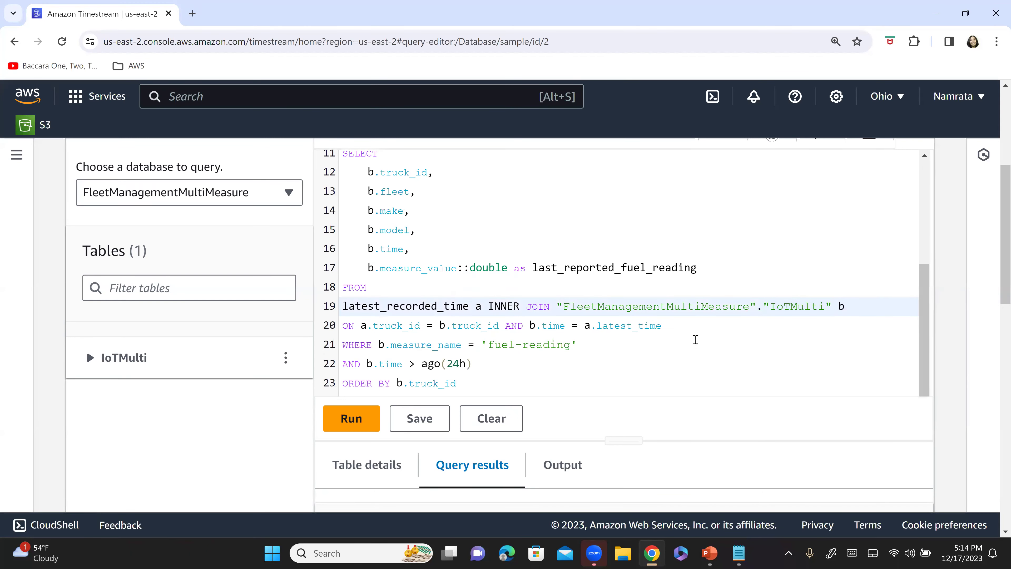
- Check the outer WHERE condition on measure_name = 'fuel-reading' and try running the query against the IoTMulti table
scroll(695, 339, "down", 1)
left_click(591, 339)
left_click(595, 353)
left_click(604, 340)
scroll(479, 318, "down", 1)
left_click_drag(391, 275, 585, 281)
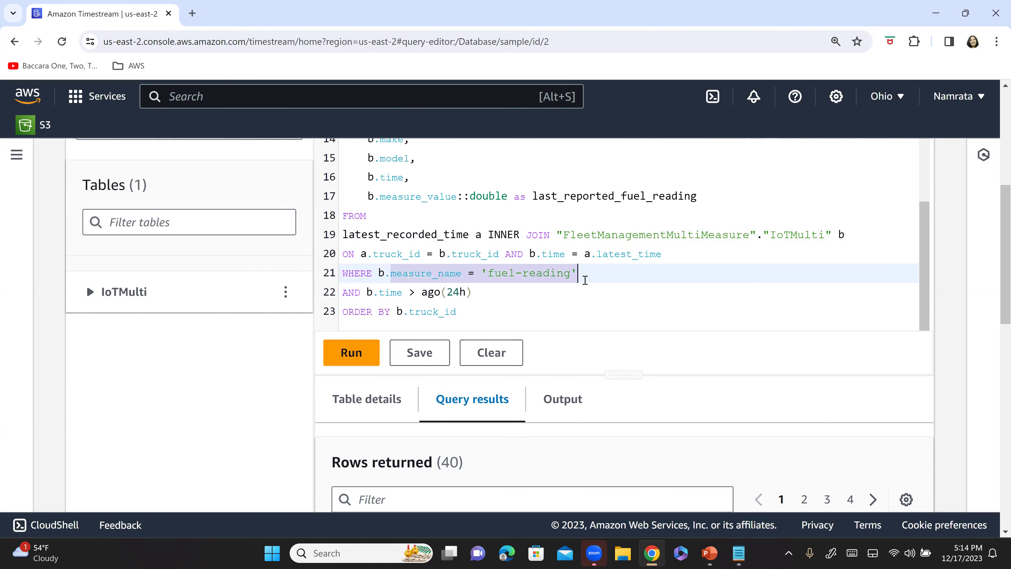
left_click(581, 312)
left_click(350, 354)
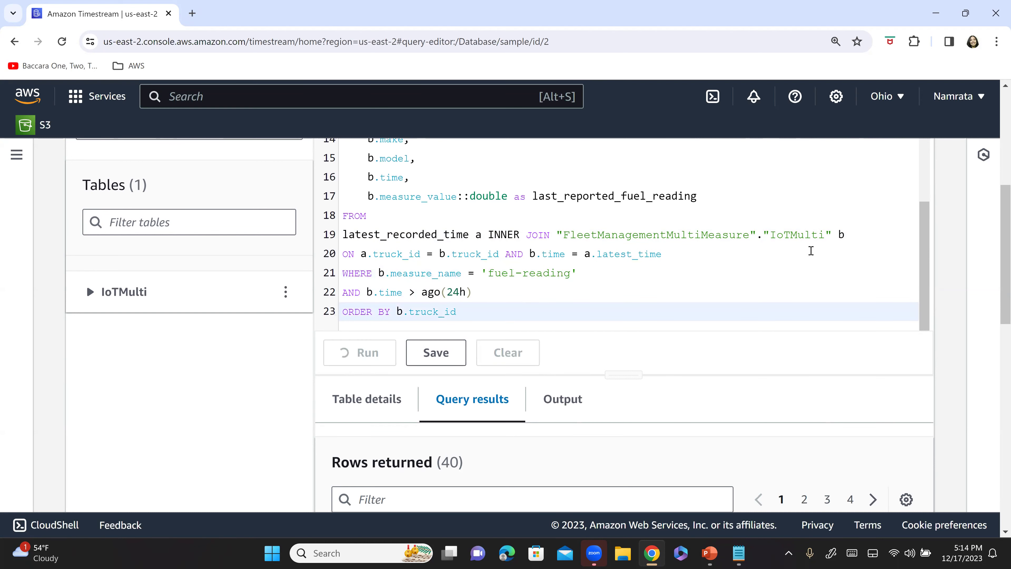
- Examine the run's output response and compare it with the measure_value::double column in the query
scroll(716, 350, "down", 1)
scroll(712, 365, "down", 3)
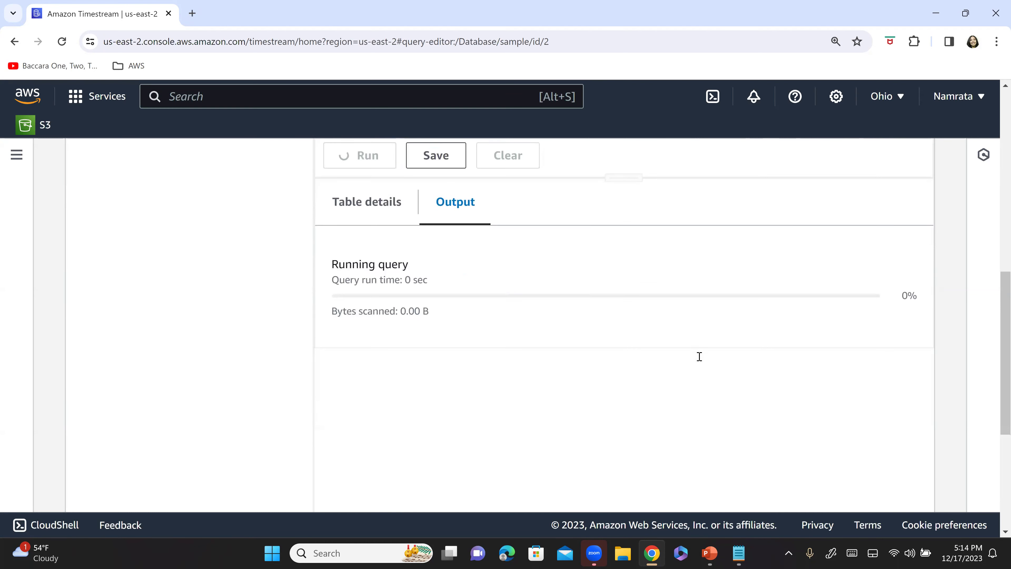
double_click(731, 351)
scroll(669, 349, "up", 10)
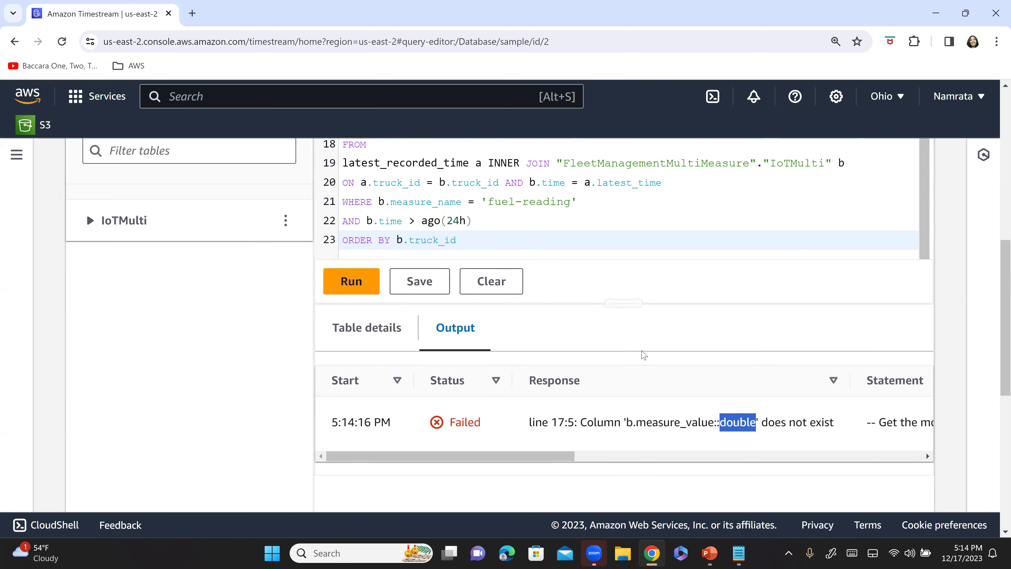
scroll(825, 324, "down", 1)
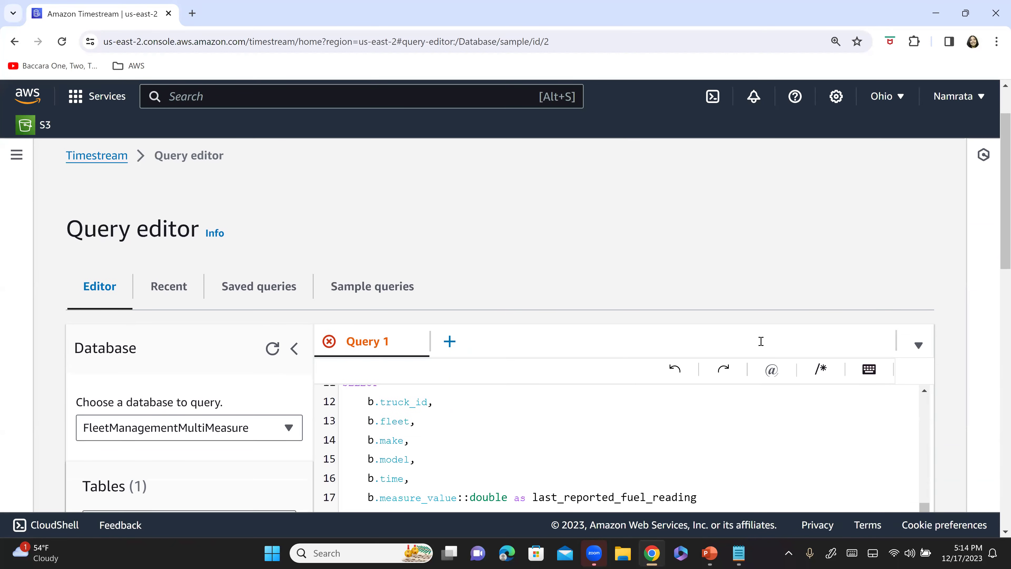
scroll(761, 342, "down", 2)
scroll(757, 340, "down", 1)
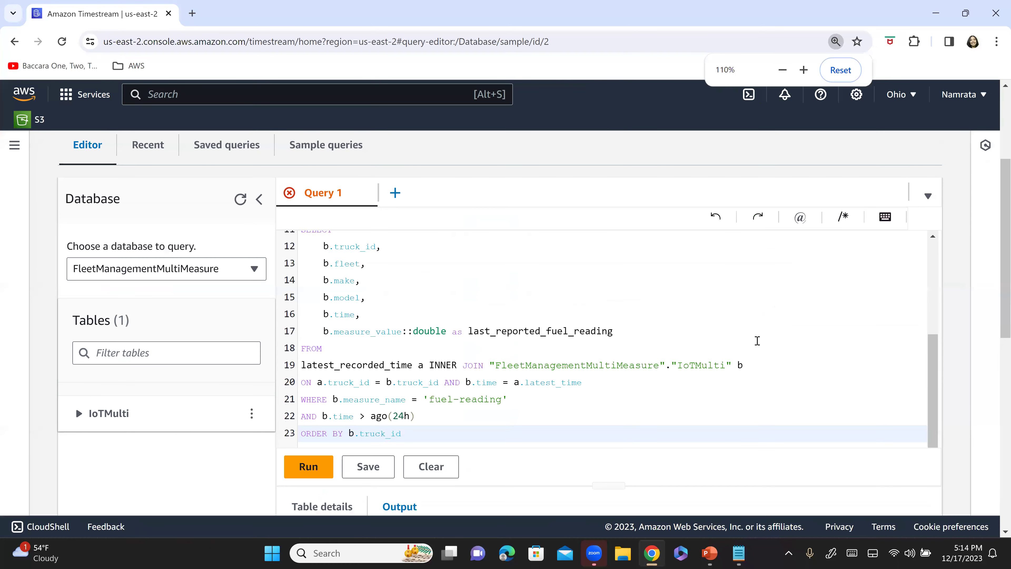
- Select FleetManagementSingleMeasure as the database to query
scroll(584, 307, "up", 3)
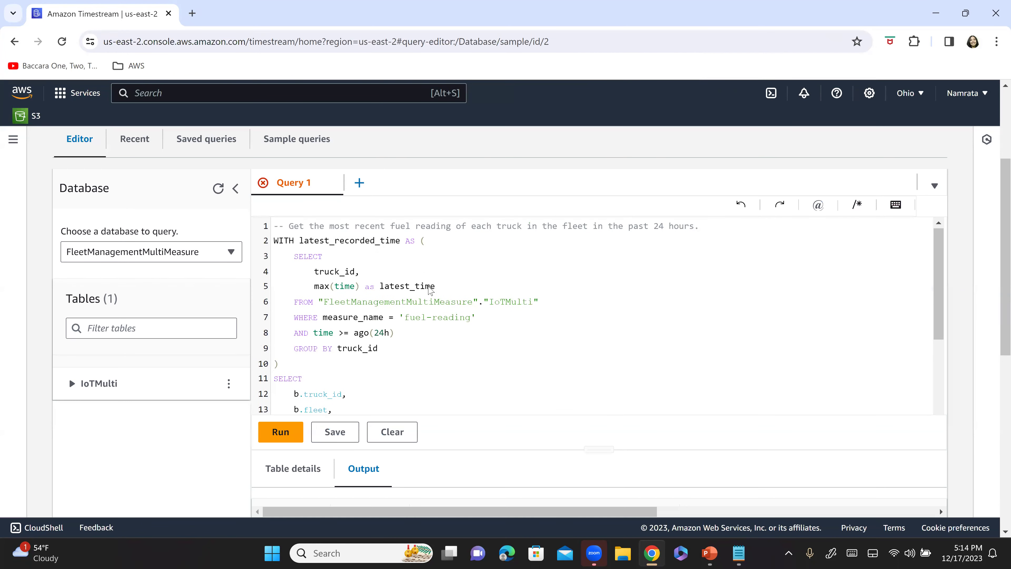
left_click(175, 252)
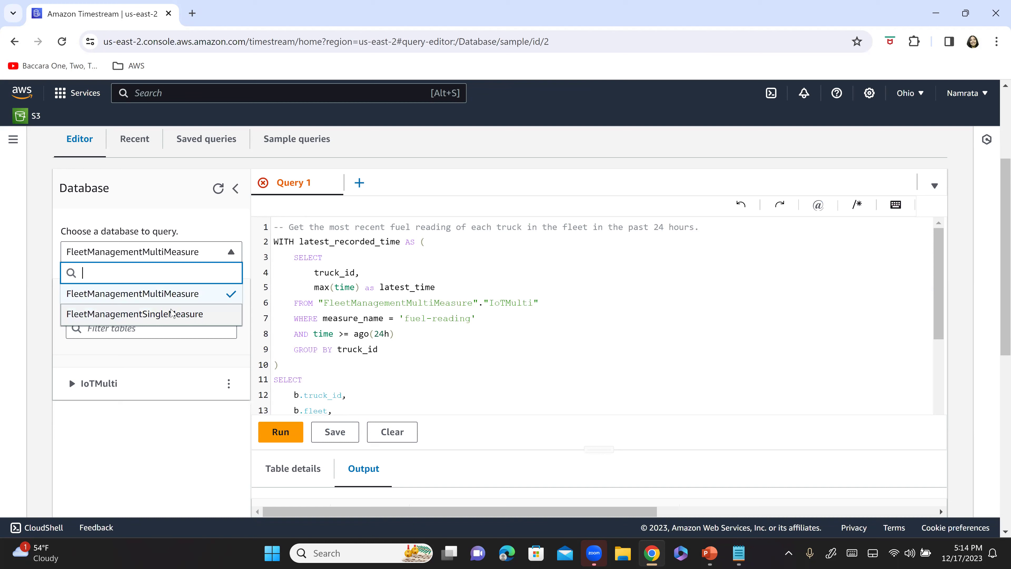
left_click(172, 314)
left_click(484, 321)
scroll(637, 339, "up", 1)
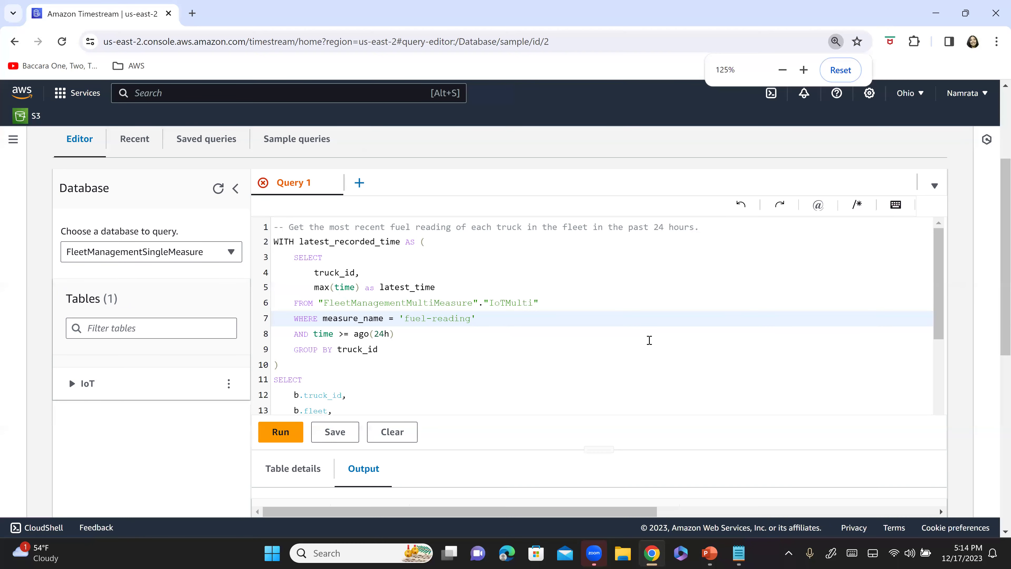
- Change the table name in the subquery's FROM clause to "IoT"
left_click(667, 358)
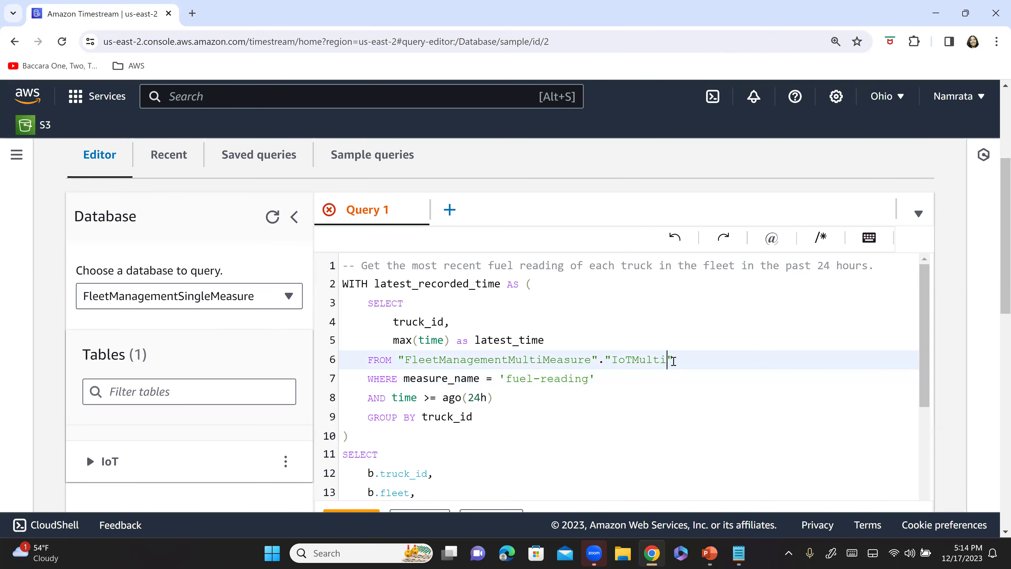
key("BackSpace")
key("BackSpace")
key("BackSpace")
left_click(639, 407)
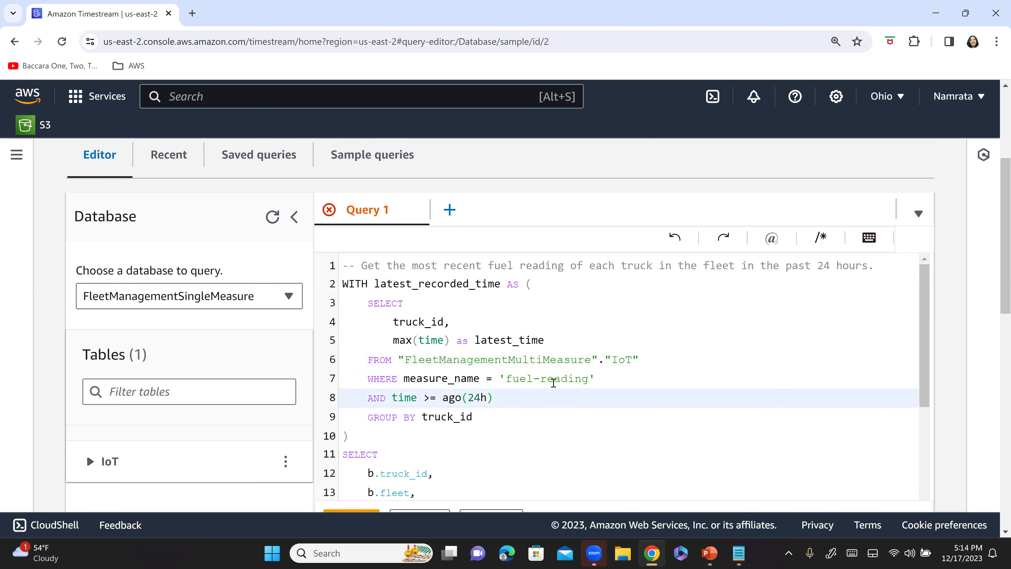
- Recheck the subquery's fuel-reading filter and change the table name in the INNER JOIN to "IoT"
left_click_drag(405, 379, 606, 382)
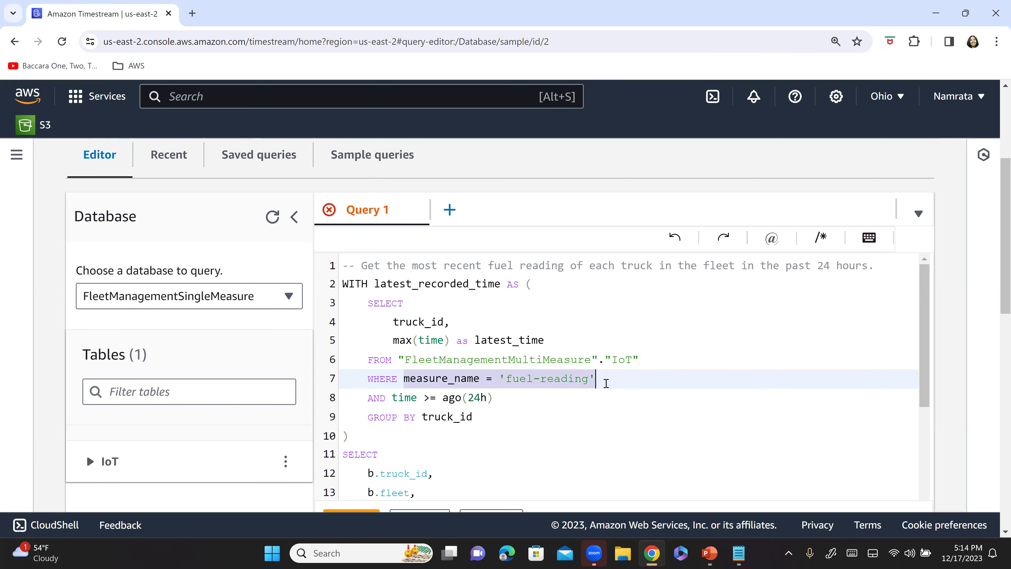
scroll(644, 381, "down", 3)
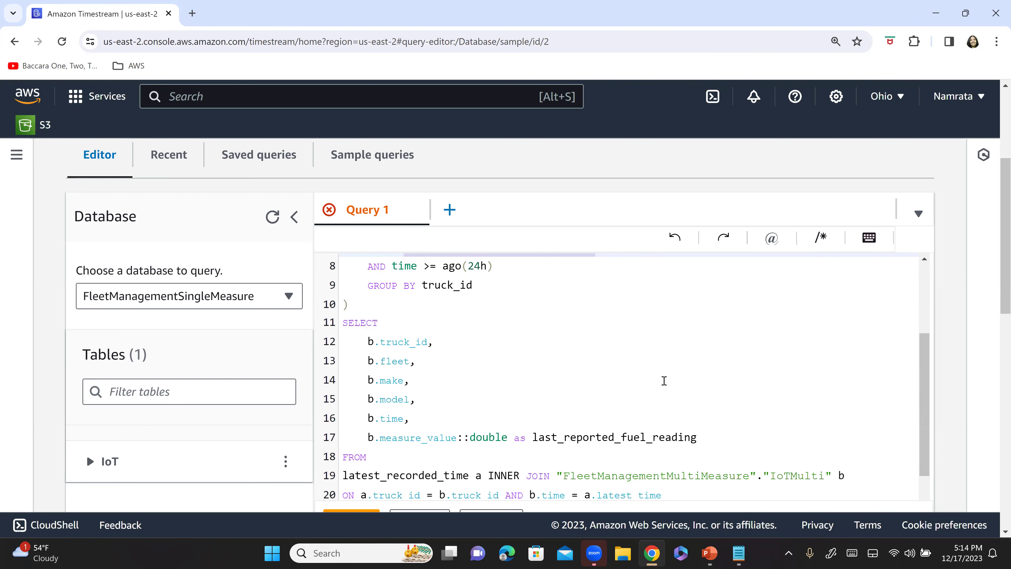
scroll(664, 380, "down", 4)
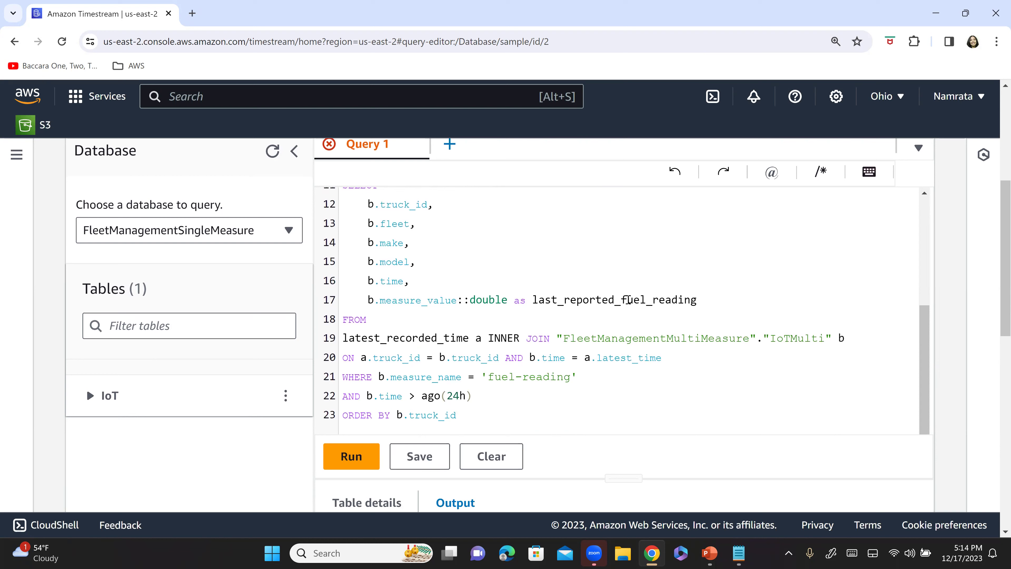
left_click(828, 337)
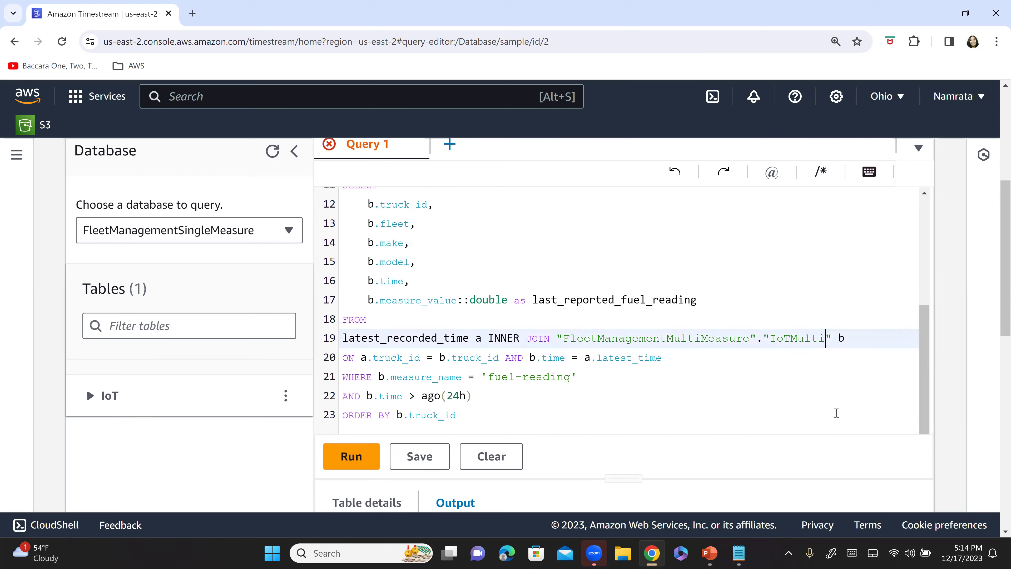
key("BackSpace")
key("BackSpace")
key("BackSpace")
key("BackSpace")
key("BackSpace")
left_click(601, 383)
- Run the edited fuel reading query against the IoT table and check its output response
key("ctrl+Return")
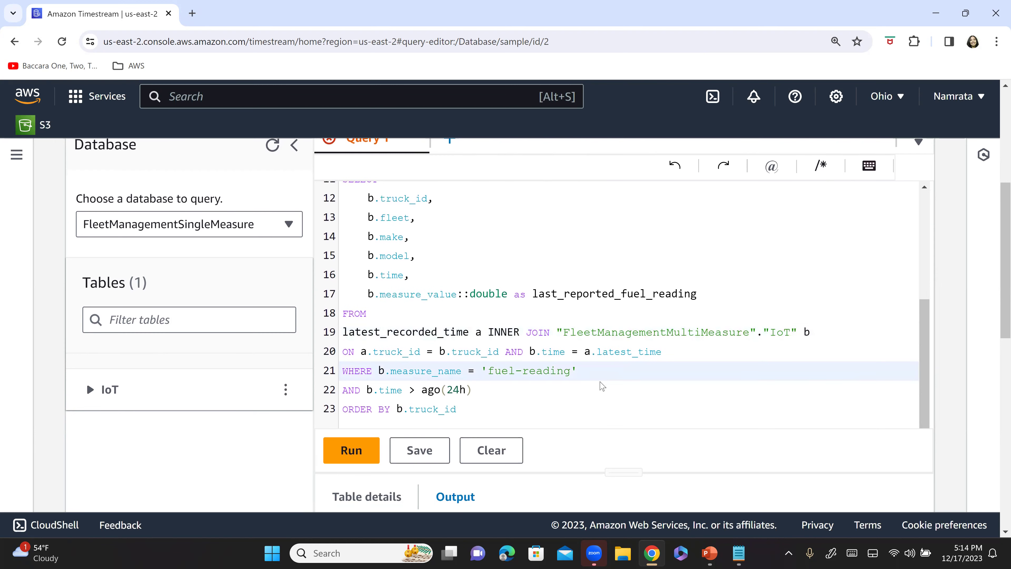
scroll(601, 384, "down", 5)
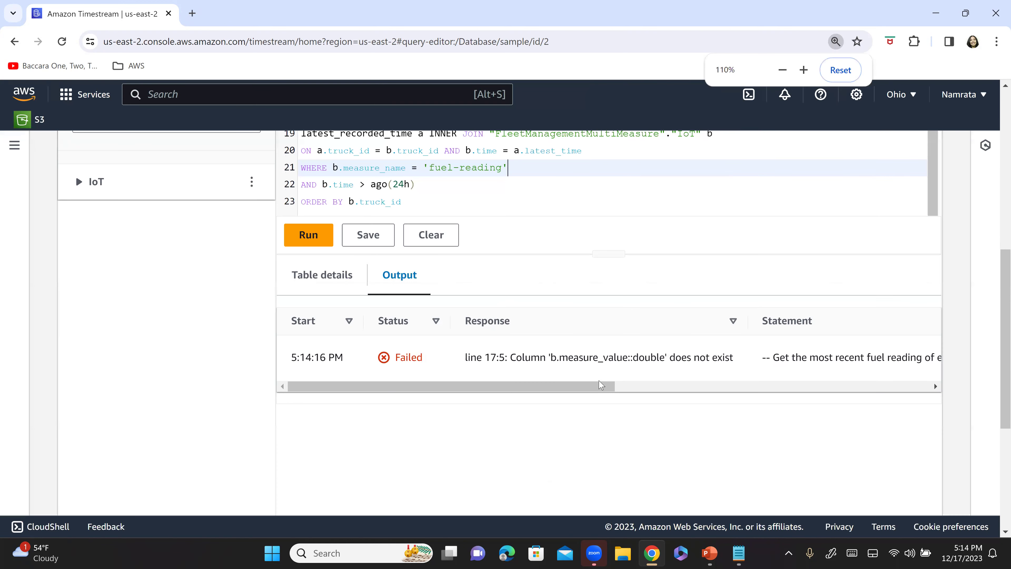
scroll(425, 330, "up", 2)
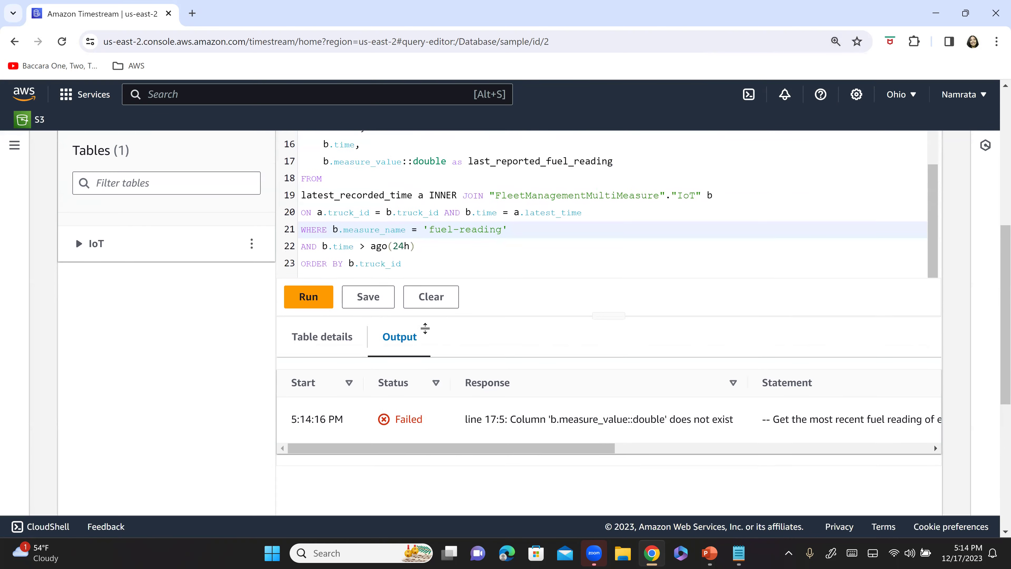
left_click(316, 302)
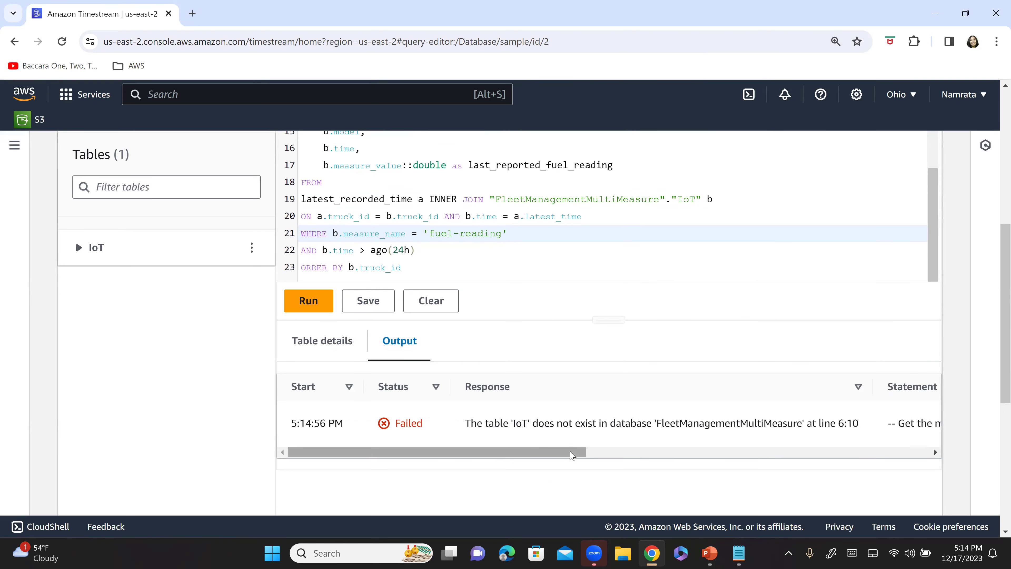
left_click(527, 267)
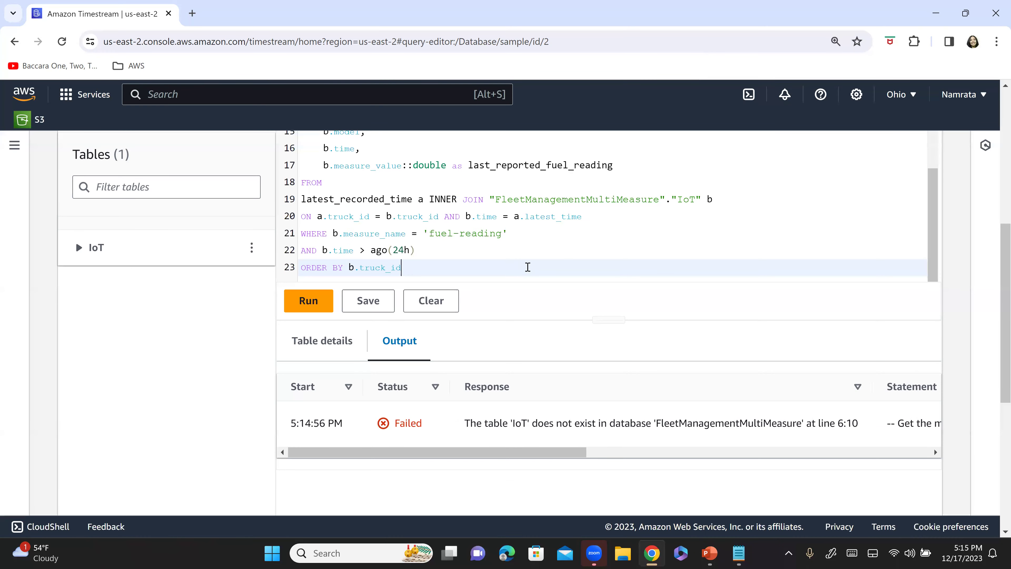
- Change the database name in the latest_recorded_time subquery's FROM clause to "FleetManagementSingleMeasure"
left_click(599, 214)
scroll(602, 233, "up", 3)
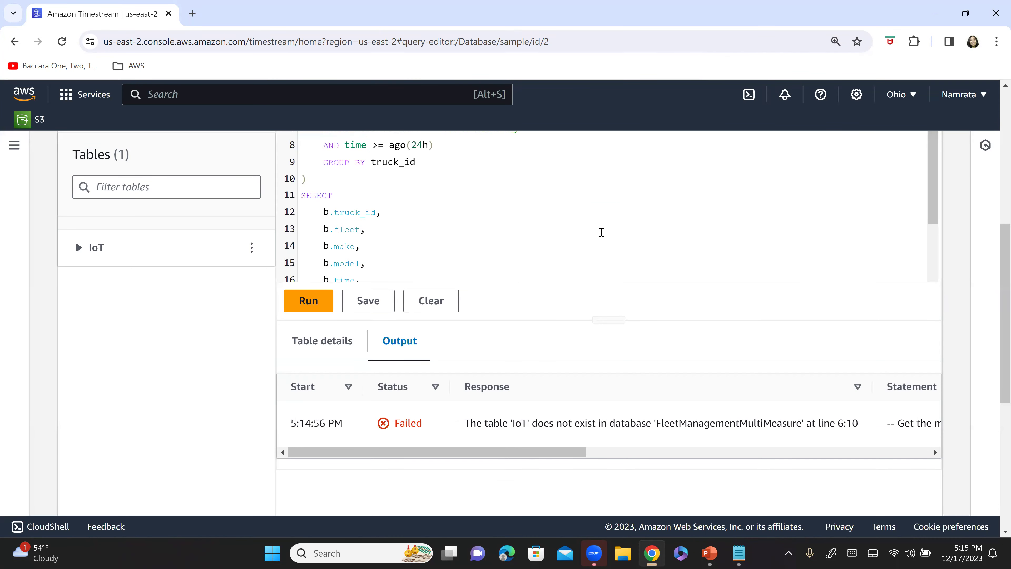
key("ctrl+plus")
scroll(595, 231, "up", 5)
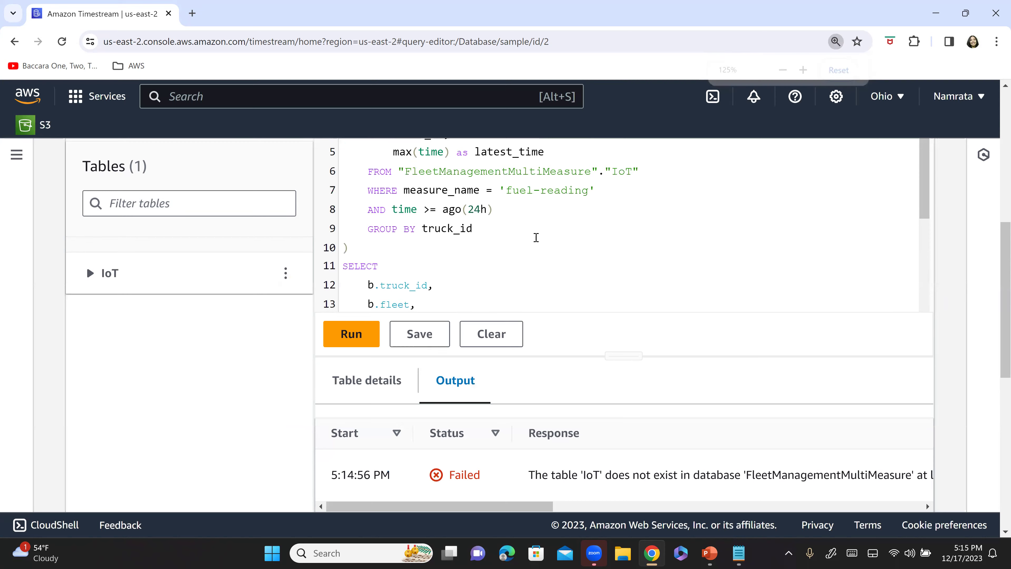
left_click(543, 303)
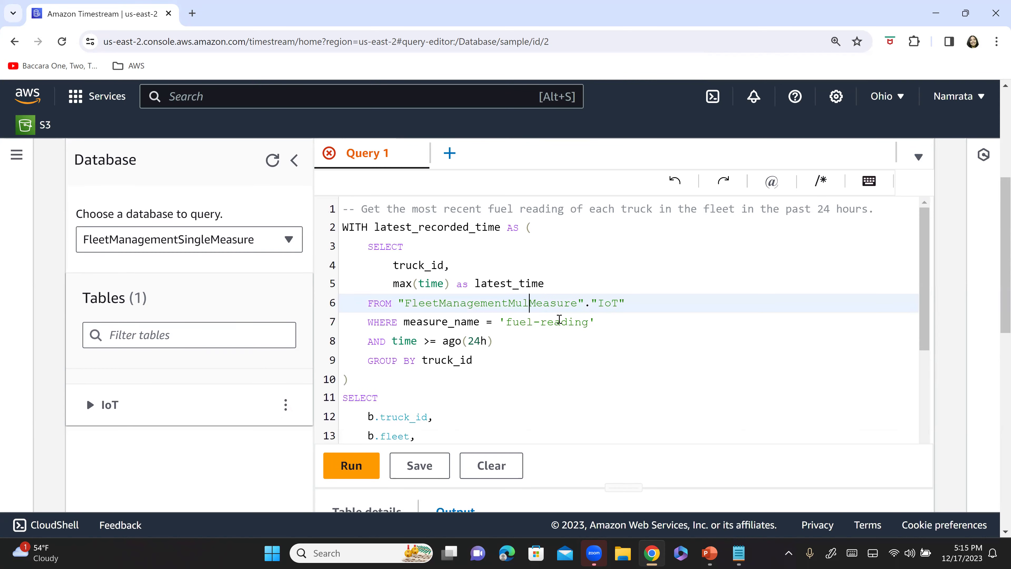
key("BackSpace")
key("BackSpace")
key("BackSpace")
key("BackSpace")
key("BackSpace")
type("Single")
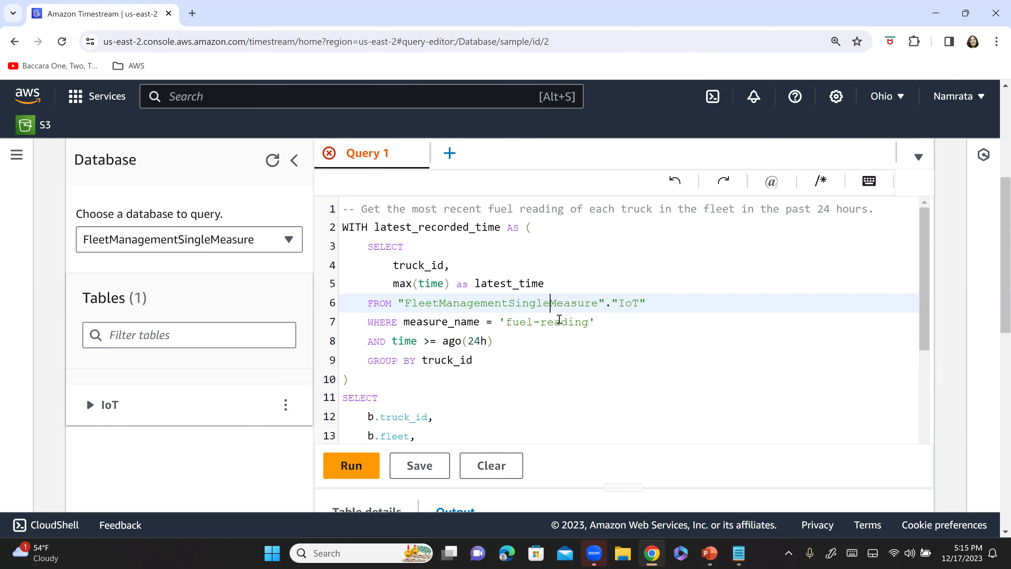
- Change the database name in the query's INNER JOIN to "FleetManagementSingleMeasure"
scroll(587, 353, "down", 1)
scroll(586, 353, "down", 3)
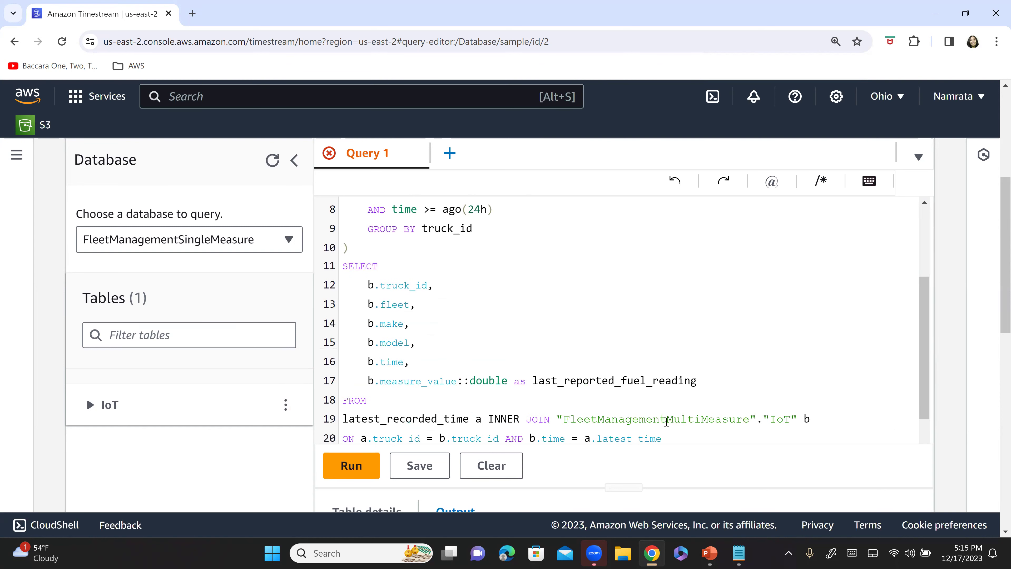
left_click(666, 420)
key("shift+Right")
key("shift+Right")
key("shift+Right")
key("shift+Right")
key("shift+Right")
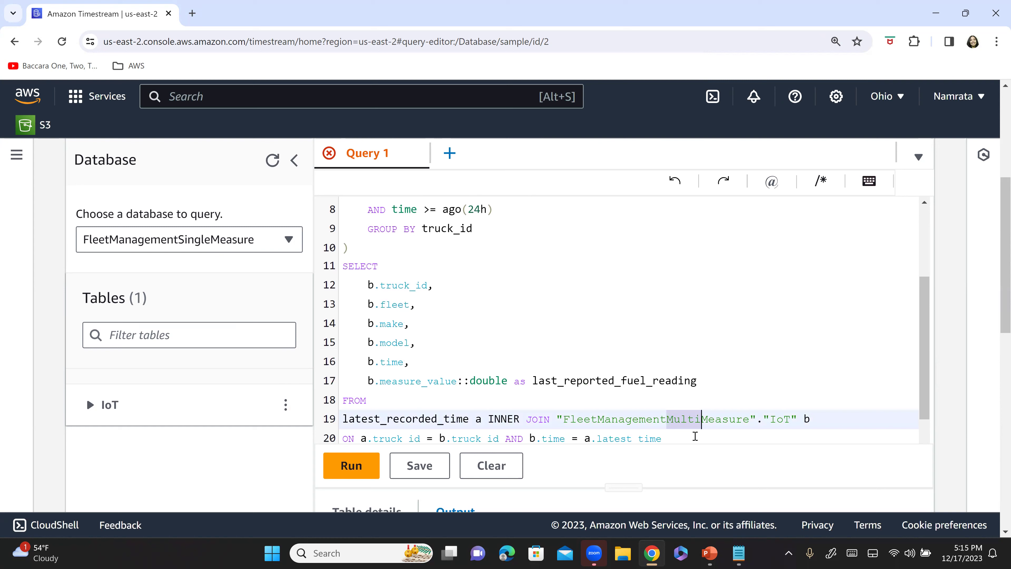
type("Single")
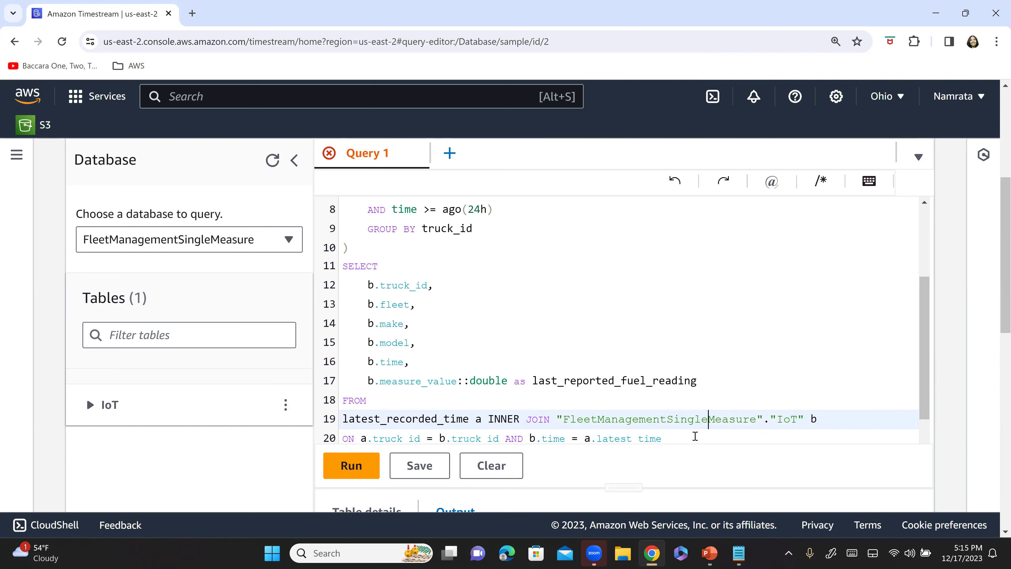
left_click(680, 327)
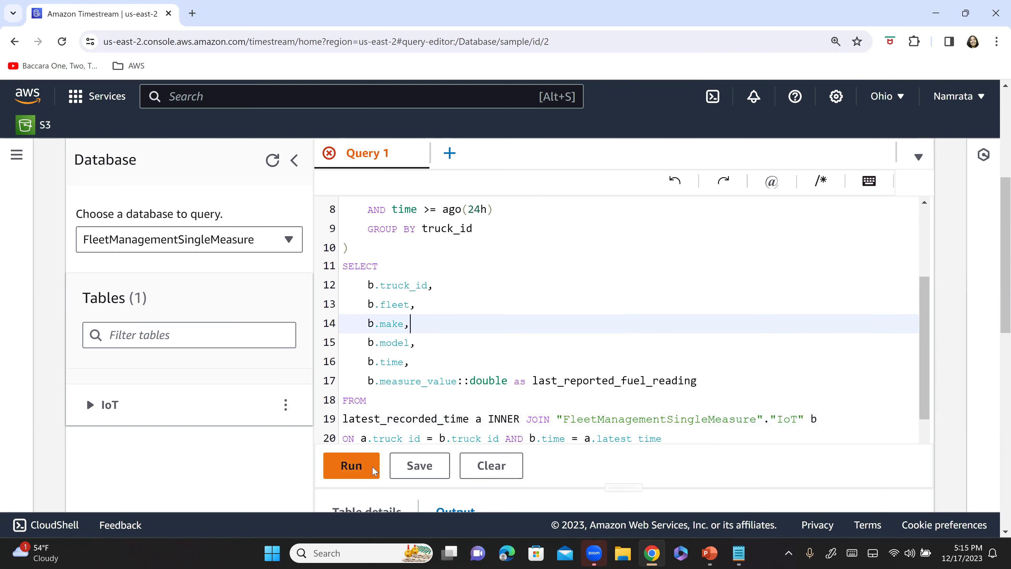
- Run the corrected fuel reading query and review the returned rows with each truck's last reported fuel reading
left_click(351, 465)
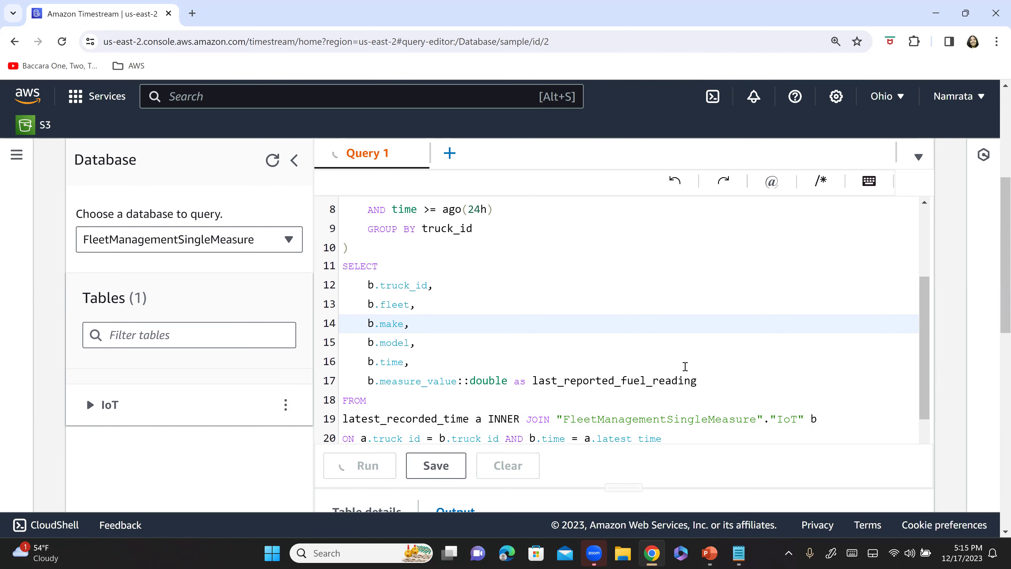
scroll(684, 362, "down", 5)
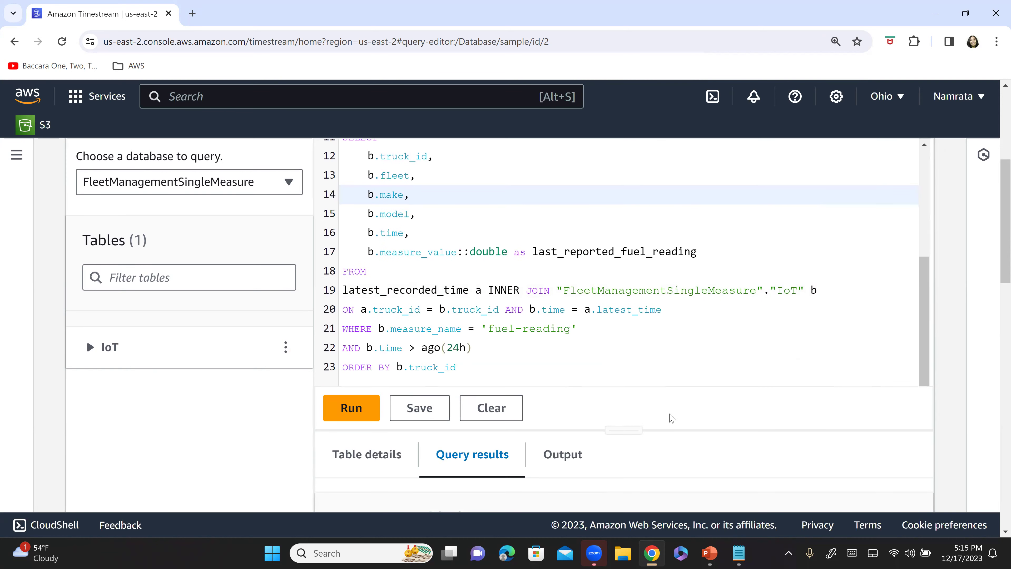
scroll(672, 418, "down", 5)
key("ctrl+minus")
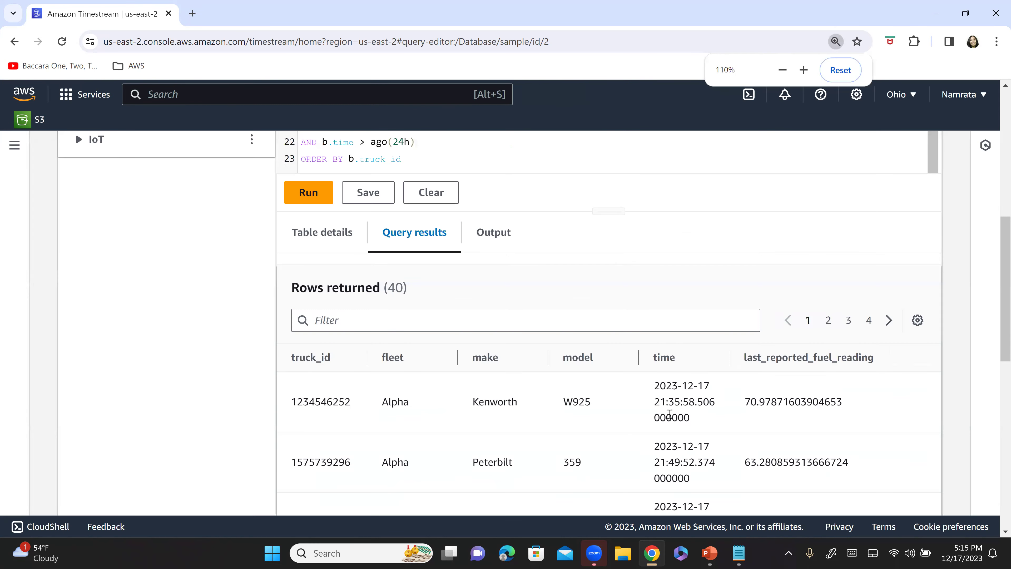
scroll(676, 409, "down", 1)
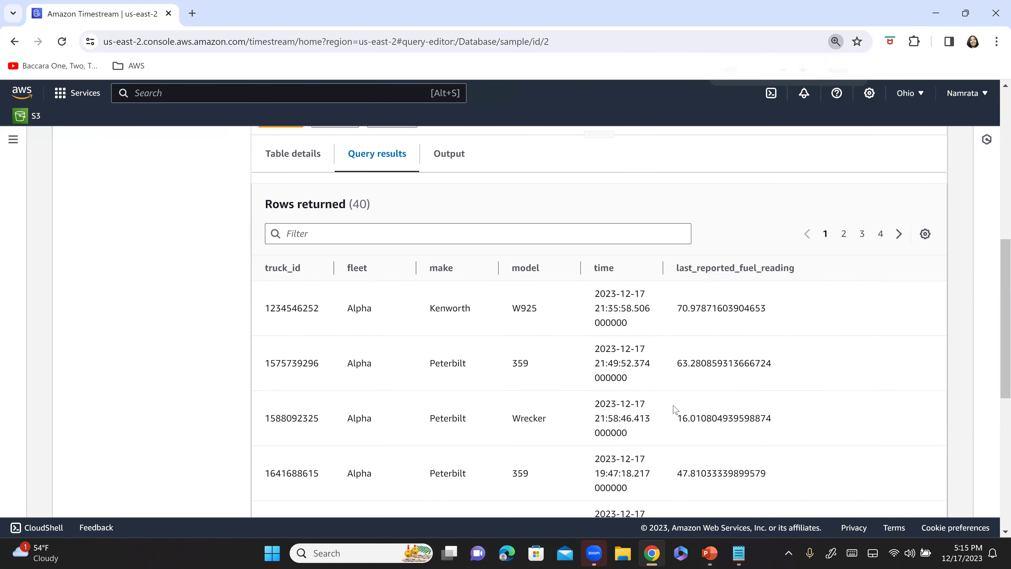
scroll(676, 409, "down", 2)
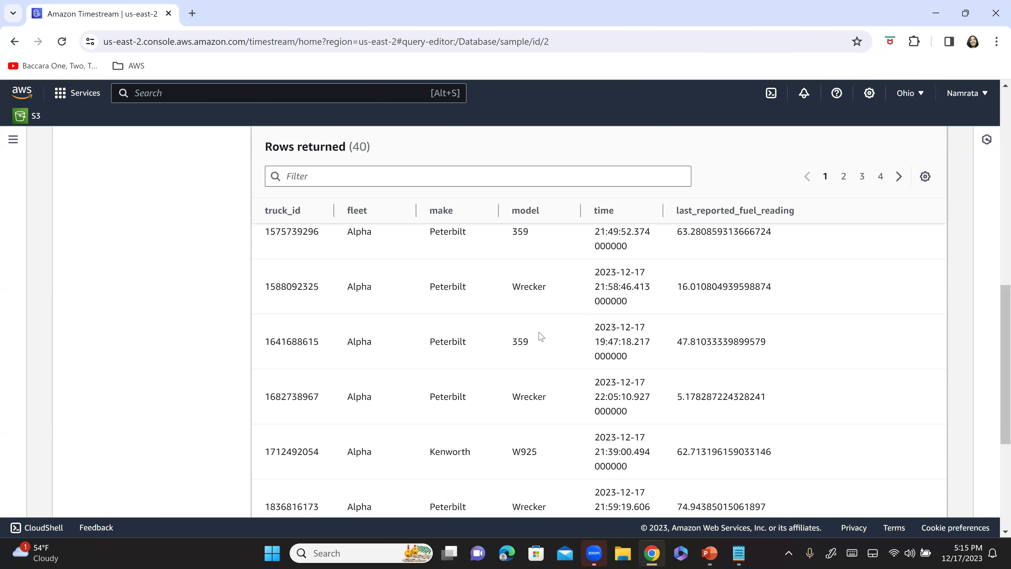
- Return to the sample queries and load the one identifying trucks running on low fuel (less than 10 %) in the past 48 hours
scroll(541, 335, "up", 8)
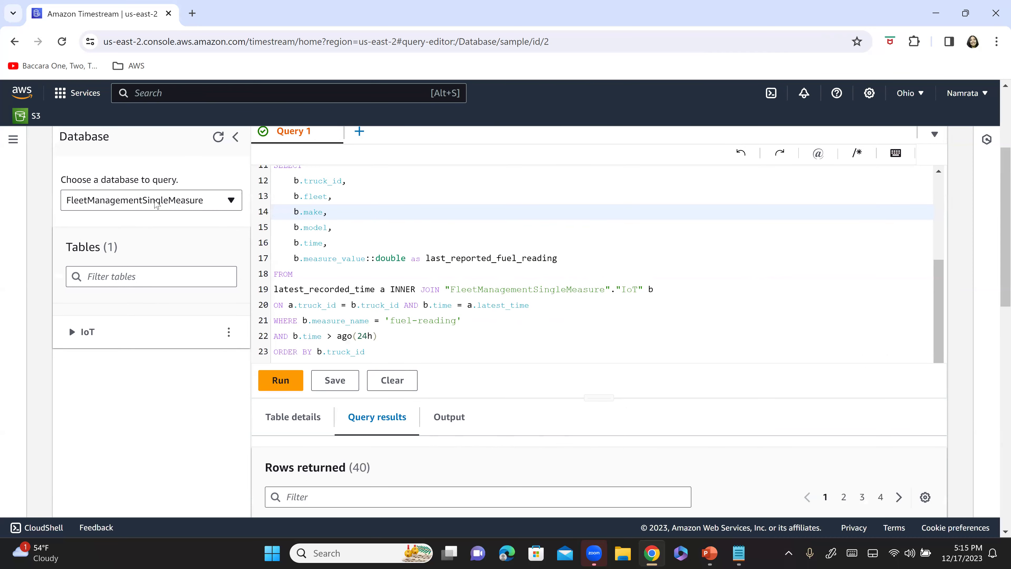
scroll(155, 203, "up", 3)
left_click(318, 225)
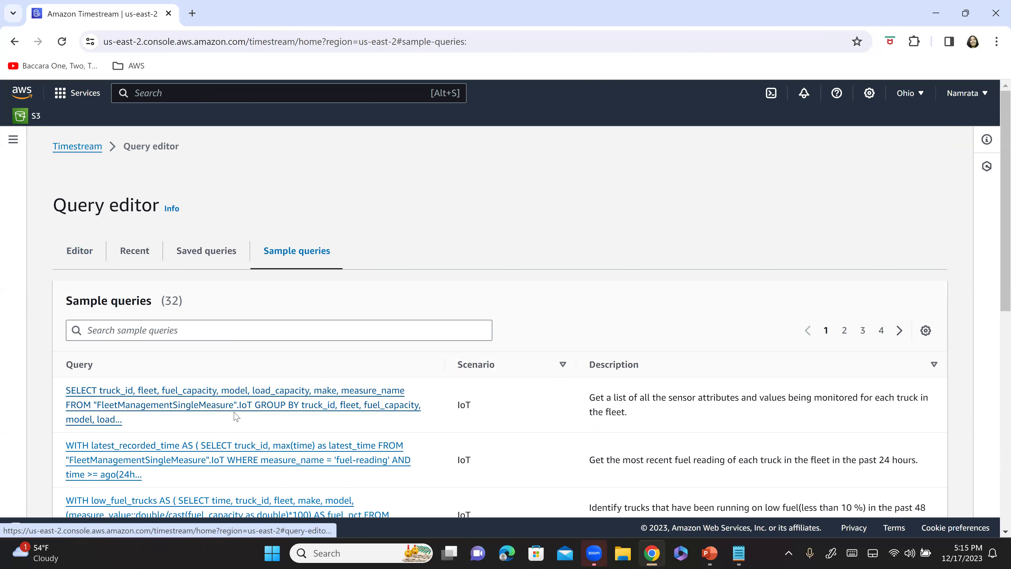
scroll(235, 414, "down", 1)
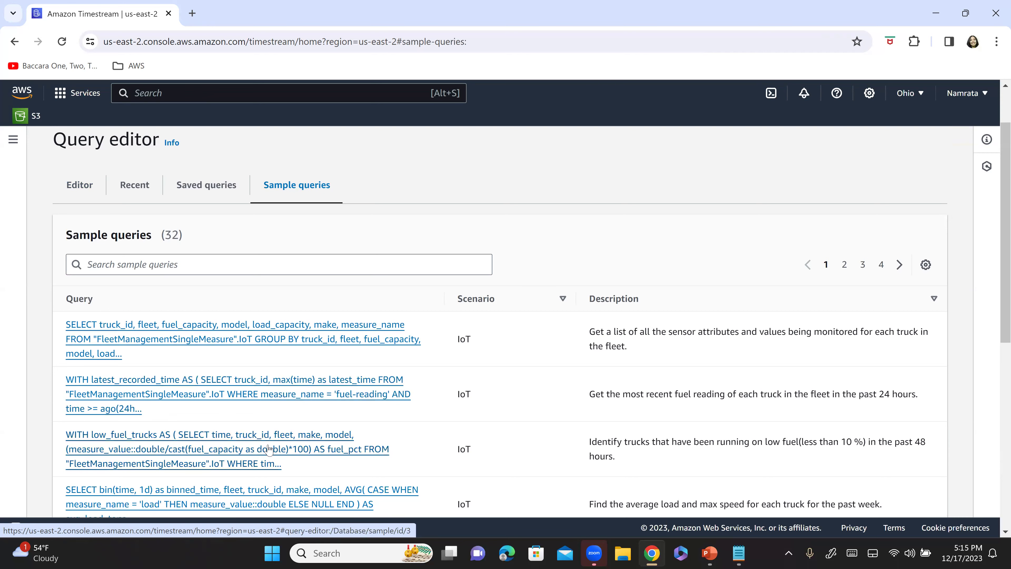
scroll(296, 372, "down", 1)
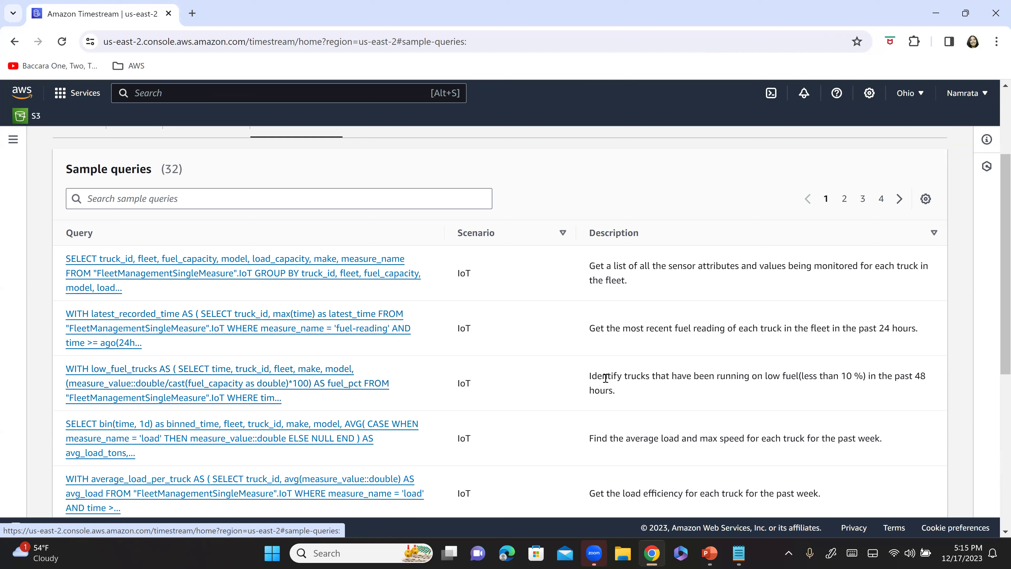
left_click_drag(589, 379, 632, 394)
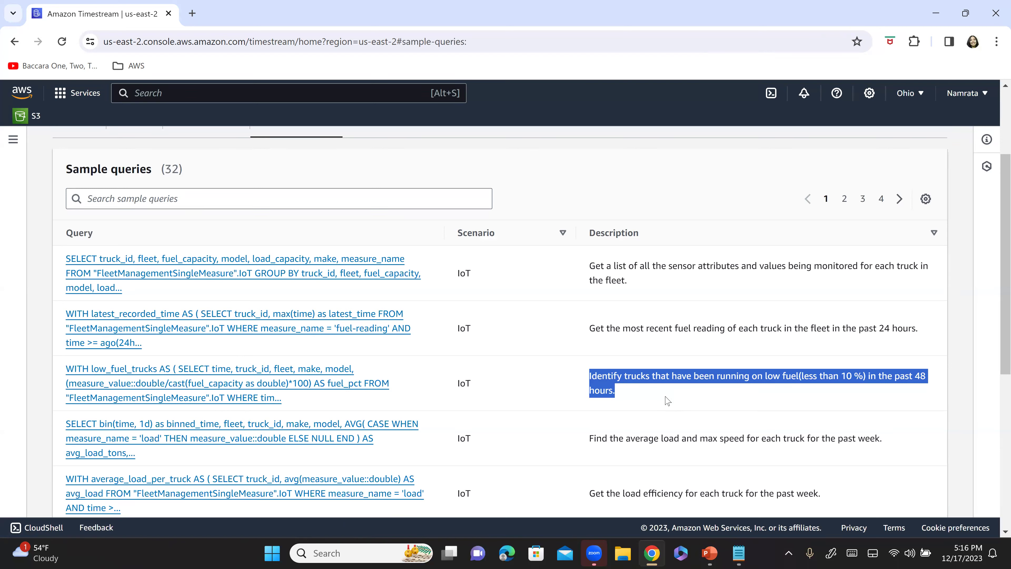
left_click(269, 388)
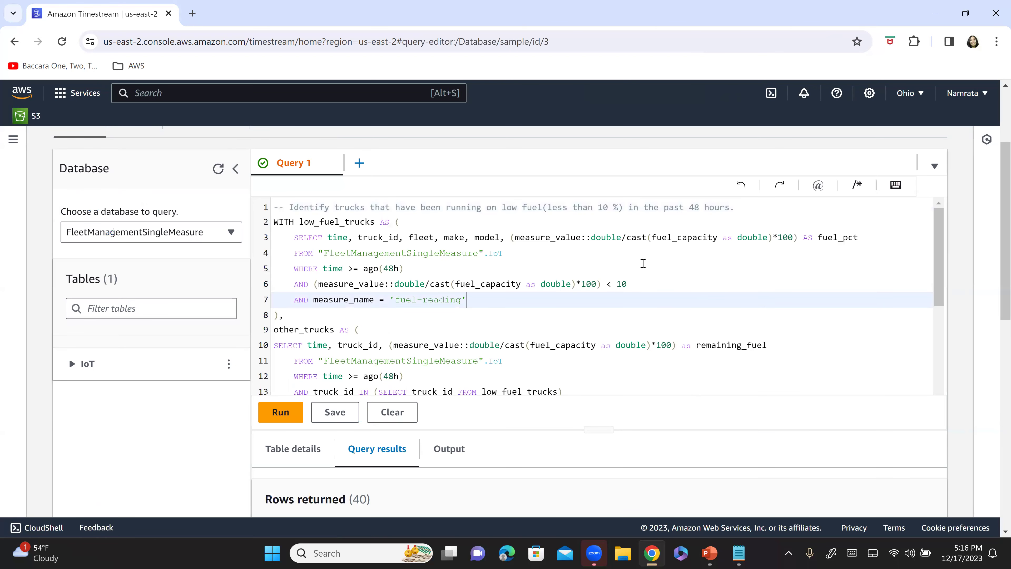
- Examine the low_fuel_trucks subquery, including its fuel_pct calculation, source table, time window, fuel threshold and measure name filter
left_click(612, 264)
key("ctrl+plus")
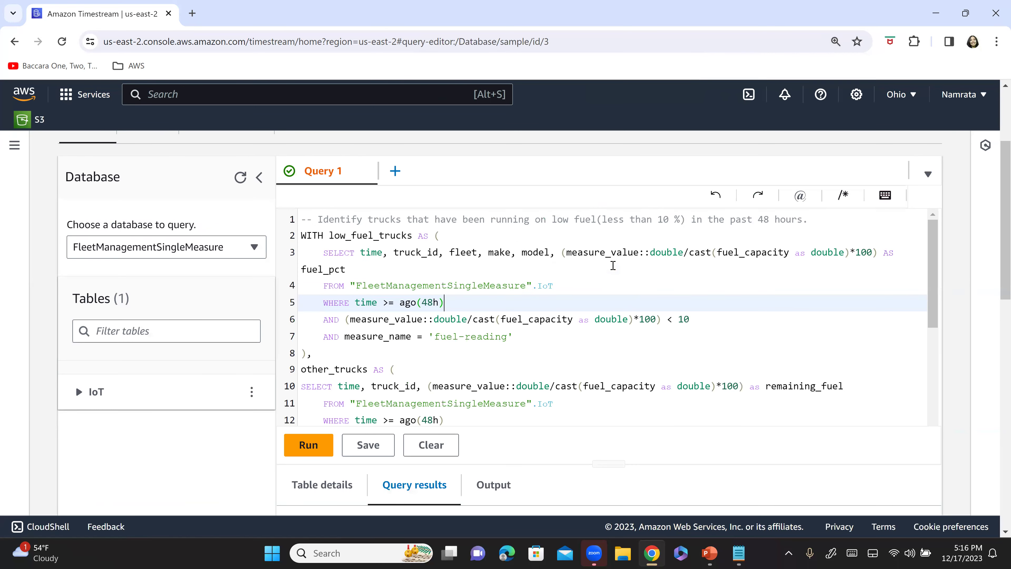
key("ctrl+plus")
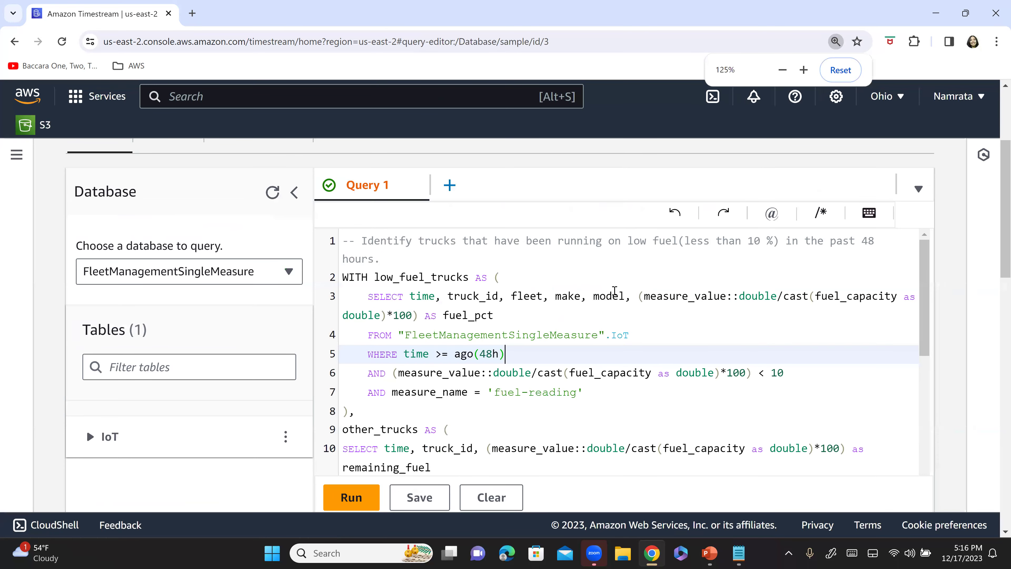
scroll(397, 274, "down", 2)
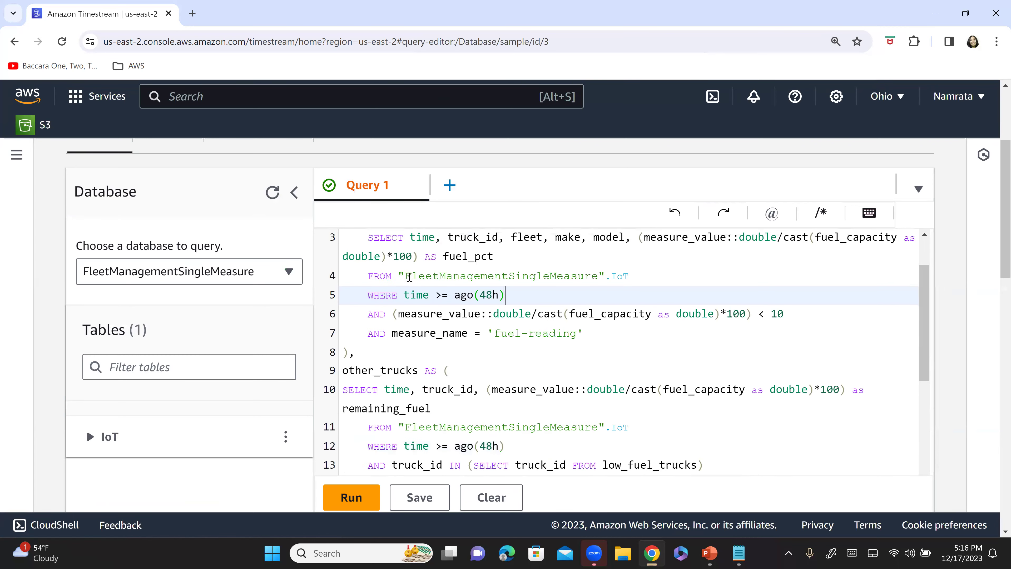
scroll(409, 276, "up", 2)
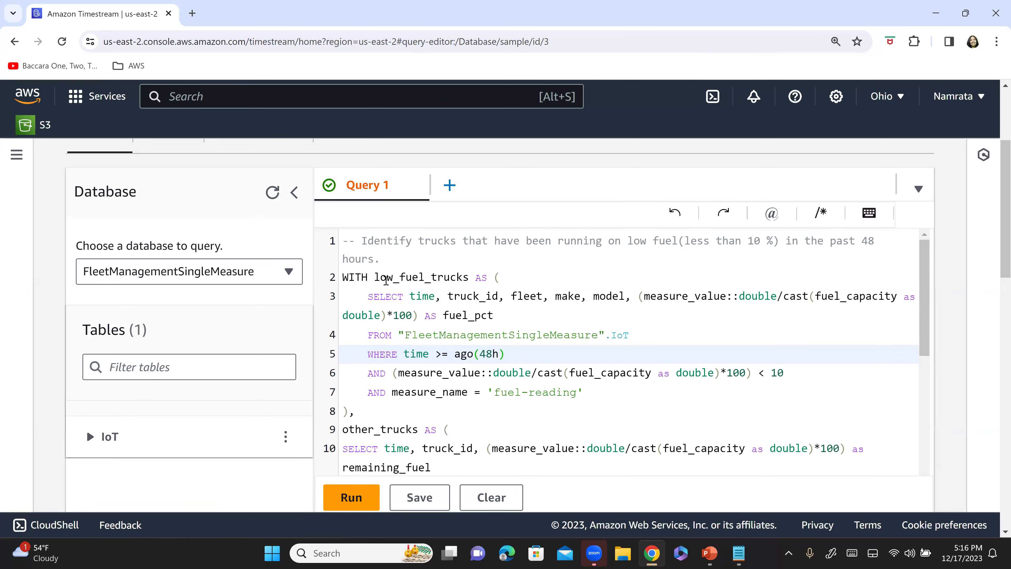
triple_click(387, 303)
left_click(517, 316)
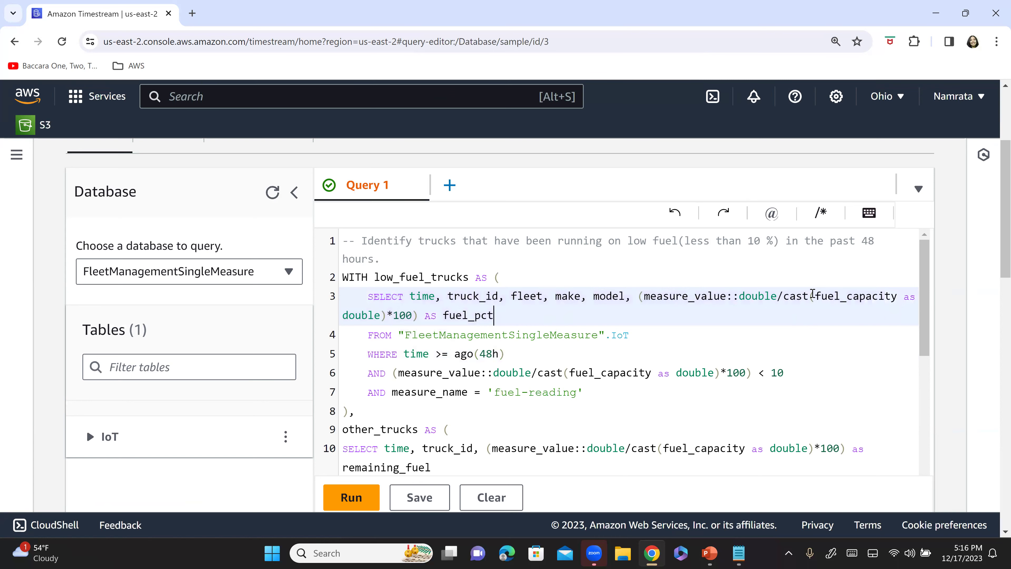
left_click_drag(815, 297, 413, 315)
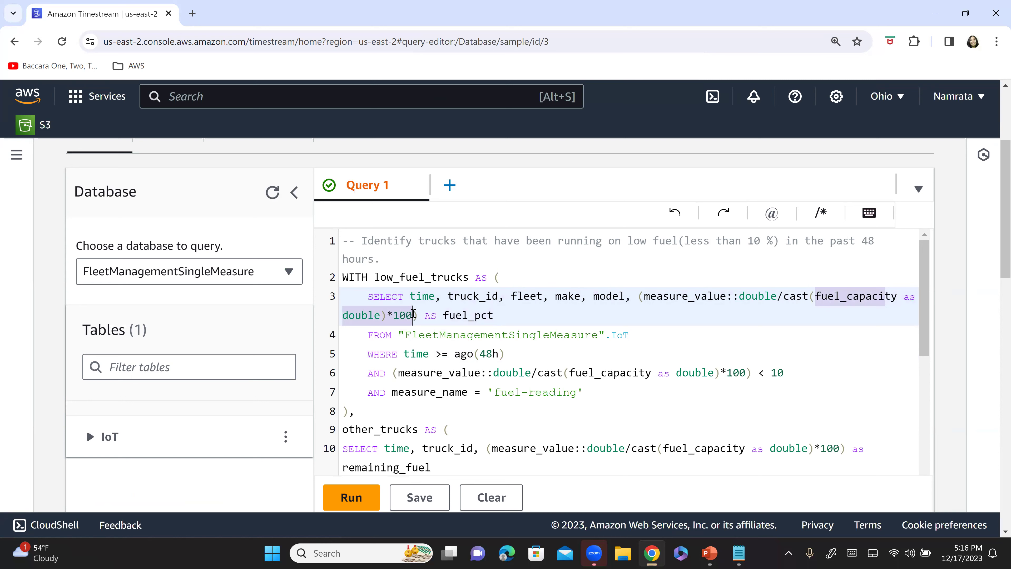
left_click(468, 315)
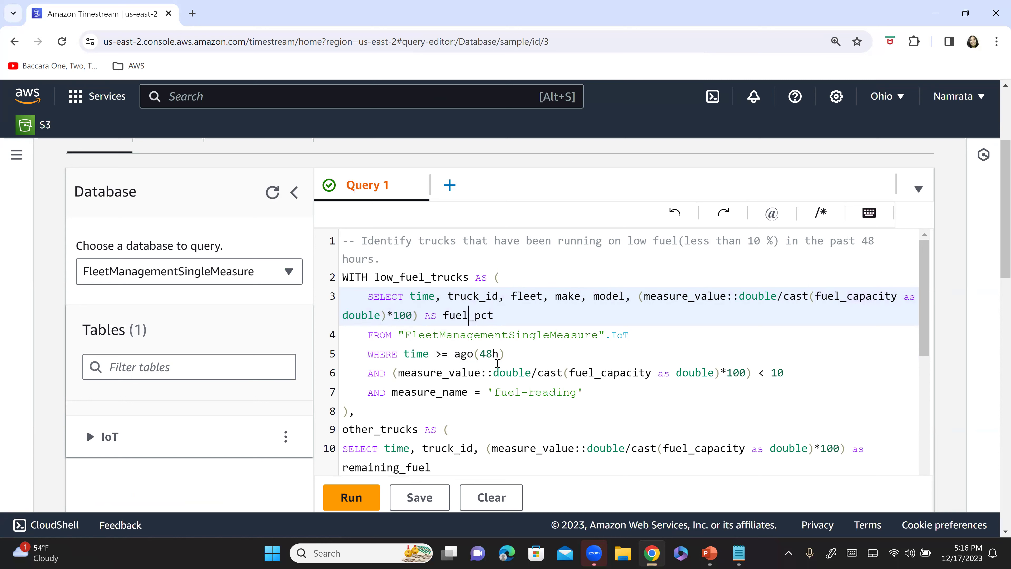
left_click(559, 346)
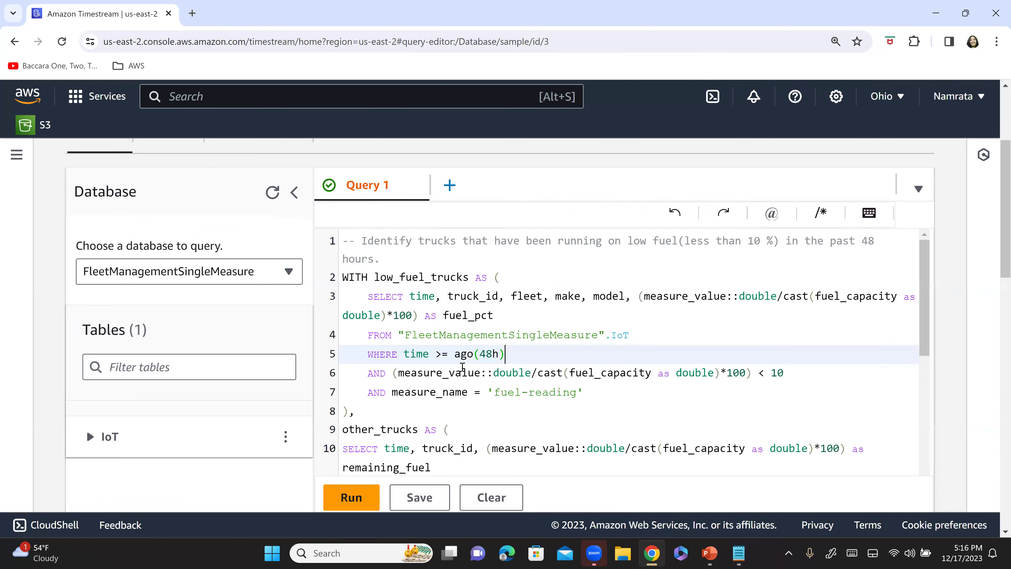
left_click(619, 337)
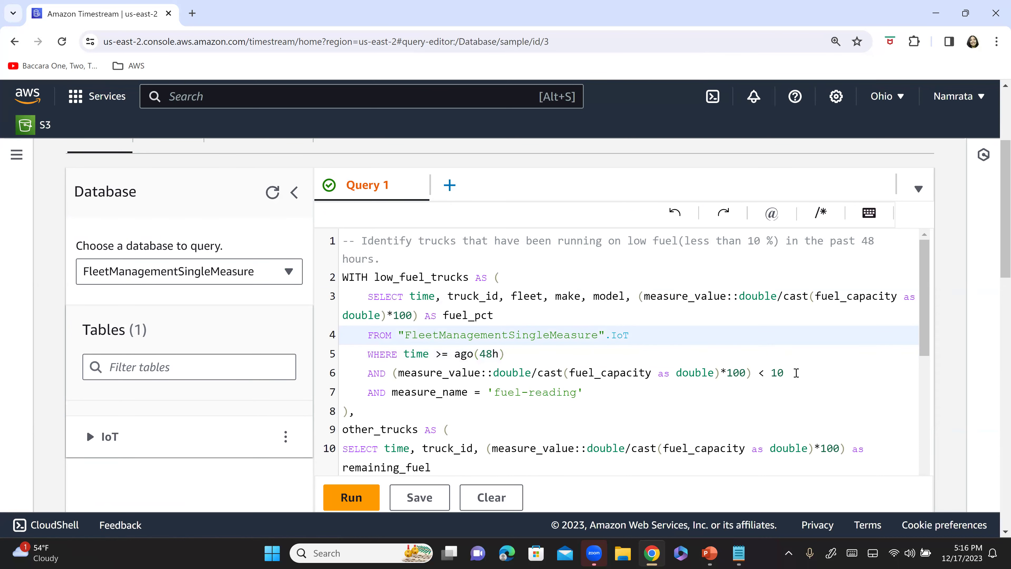
left_click_drag(796, 373, 760, 374)
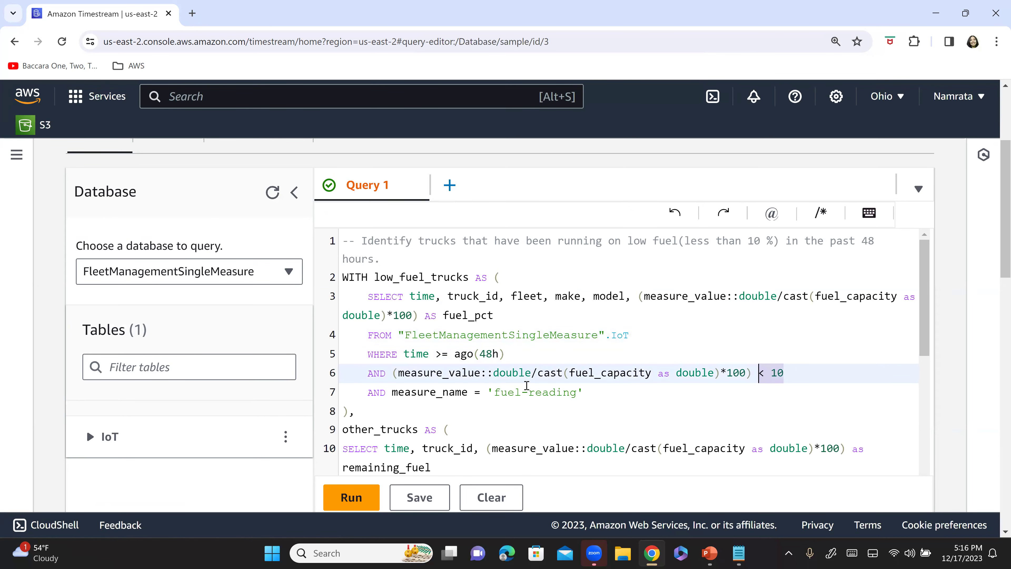
scroll(606, 359, "down", 1)
left_click_drag(597, 329, 405, 326)
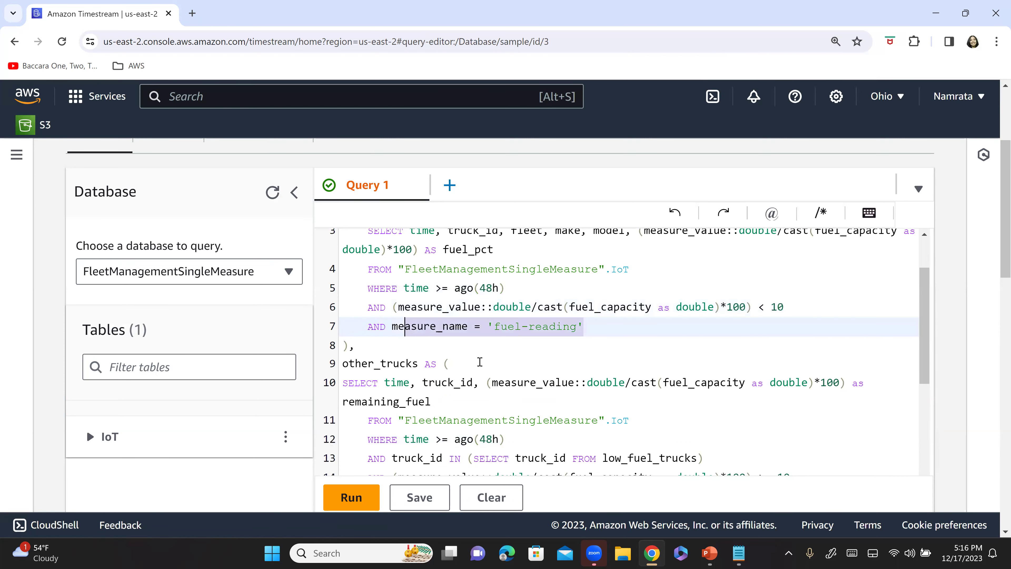
- Examine the other_trucks and trucks_that_refuelled subqueries and the final SELECT DISTINCT with its NOT IN condition
scroll(469, 354, "down", 1)
scroll(461, 349, "down", 1)
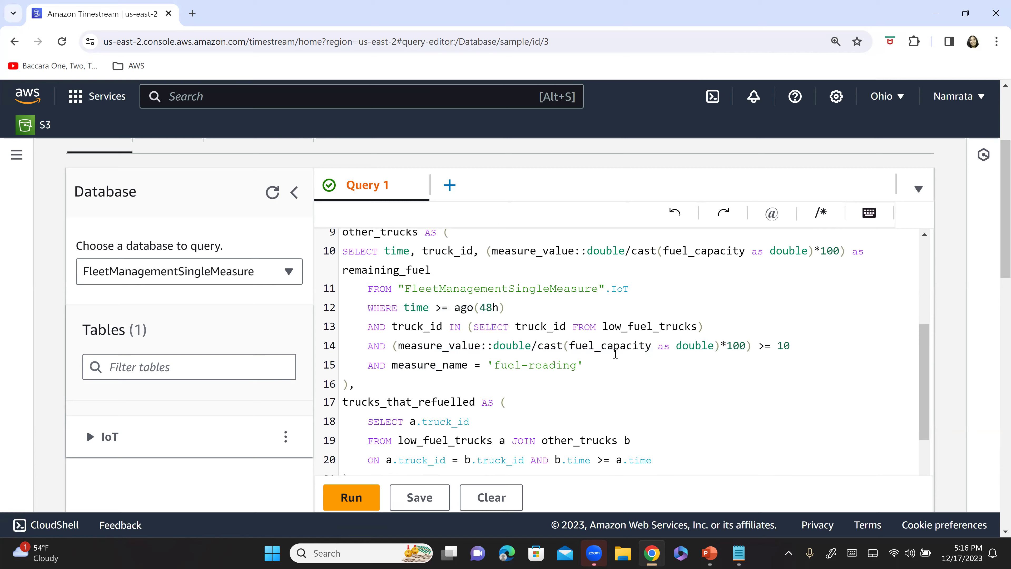
scroll(615, 353, "down", 1)
scroll(615, 354, "down", 1)
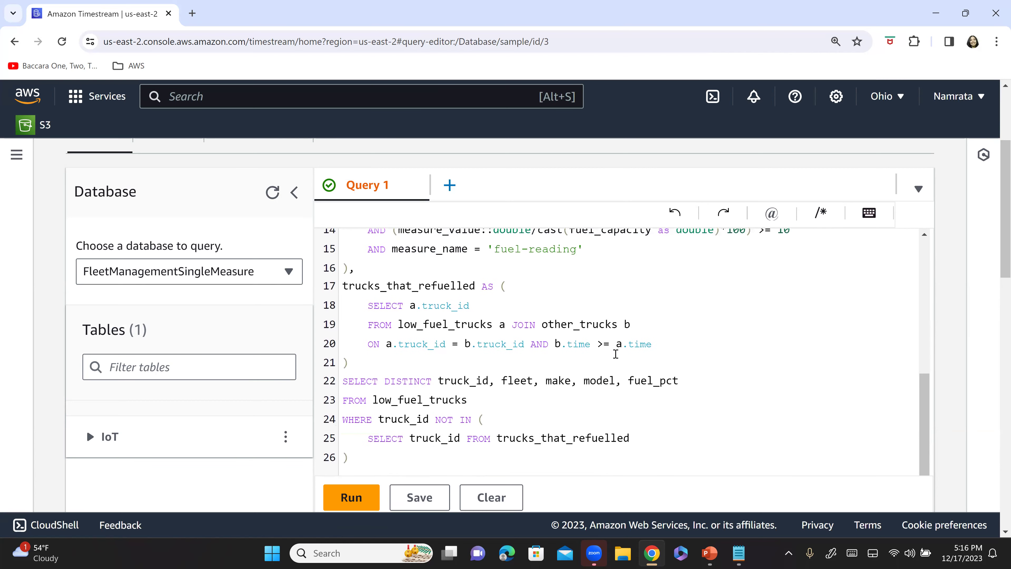
scroll(615, 353, "down", 1)
left_click_drag(344, 316, 608, 386)
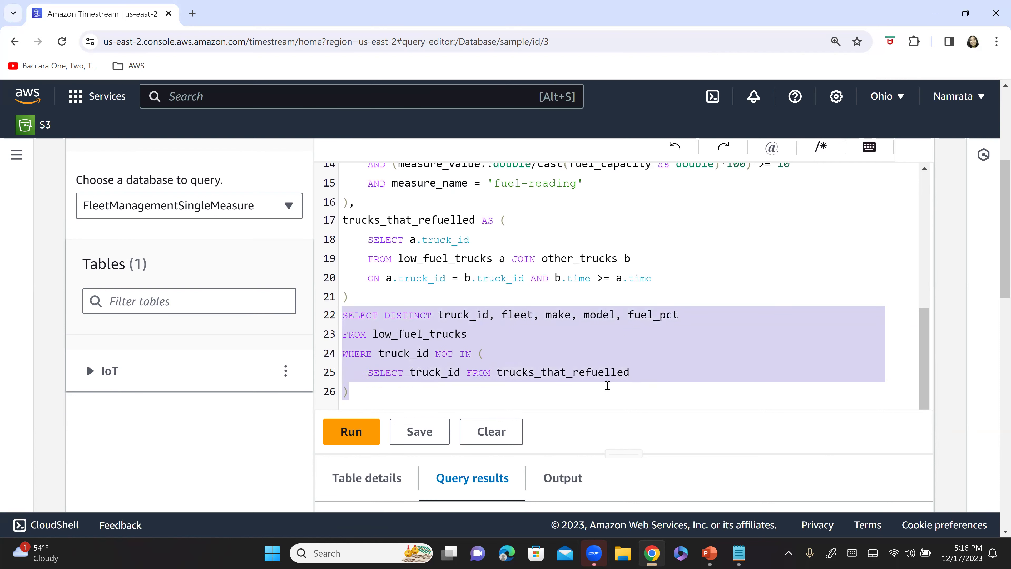
left_click(367, 335)
left_click(455, 335, "shift")
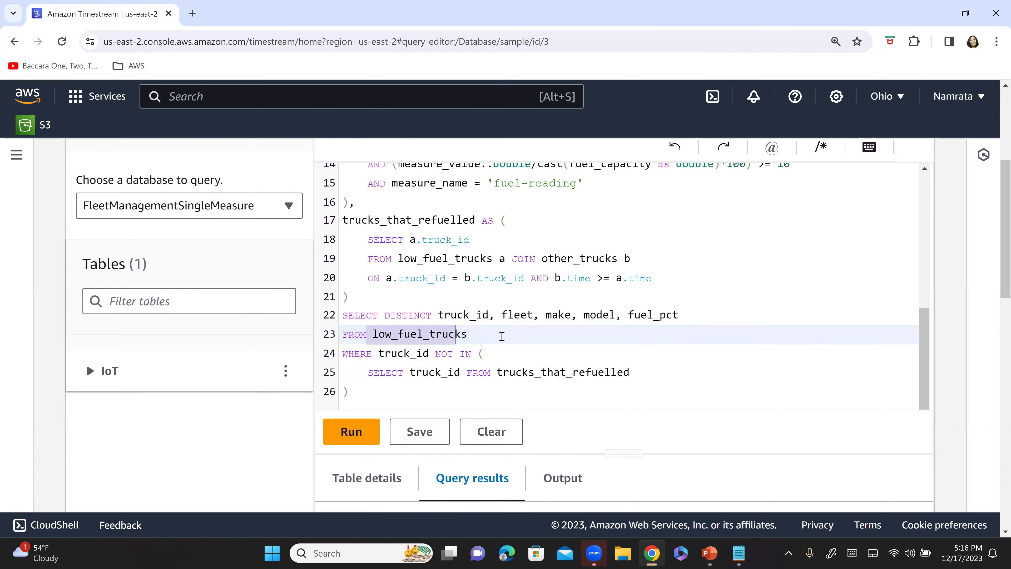
left_click(604, 371, "shift")
left_click(637, 370, "shift")
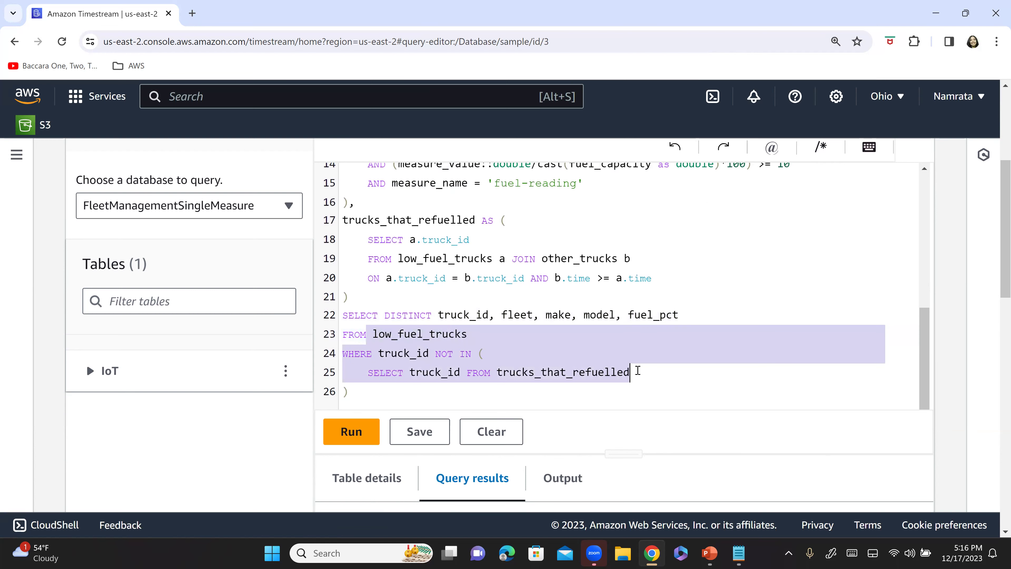
- Run the low-fuel trucks query and review the returned truck, fleet, make, model and fuel_pct rows
left_click(560, 383)
key("ctrl+plus")
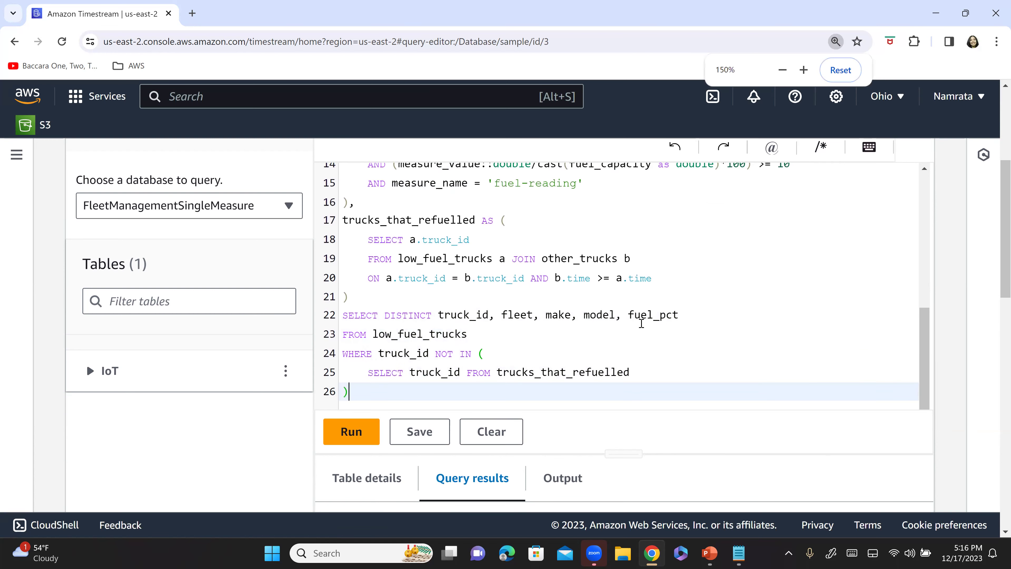
key("ctrl+minus")
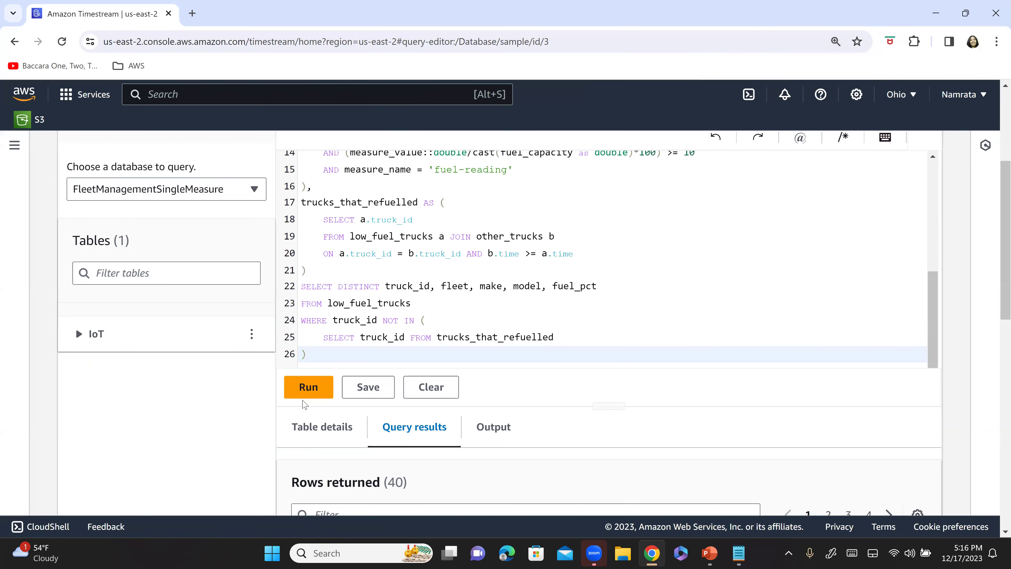
left_click(319, 393)
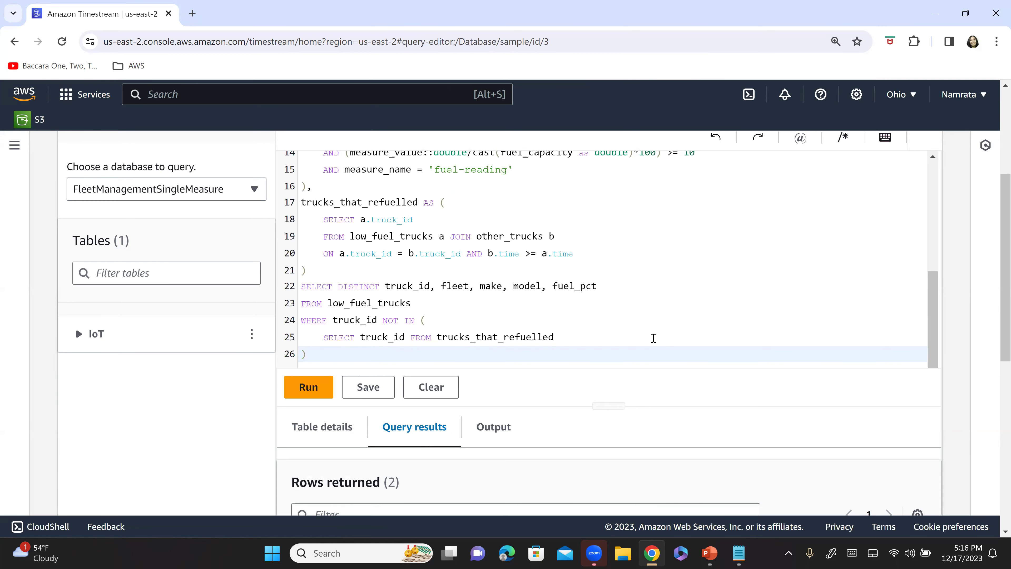
scroll(621, 394, "down", 6)
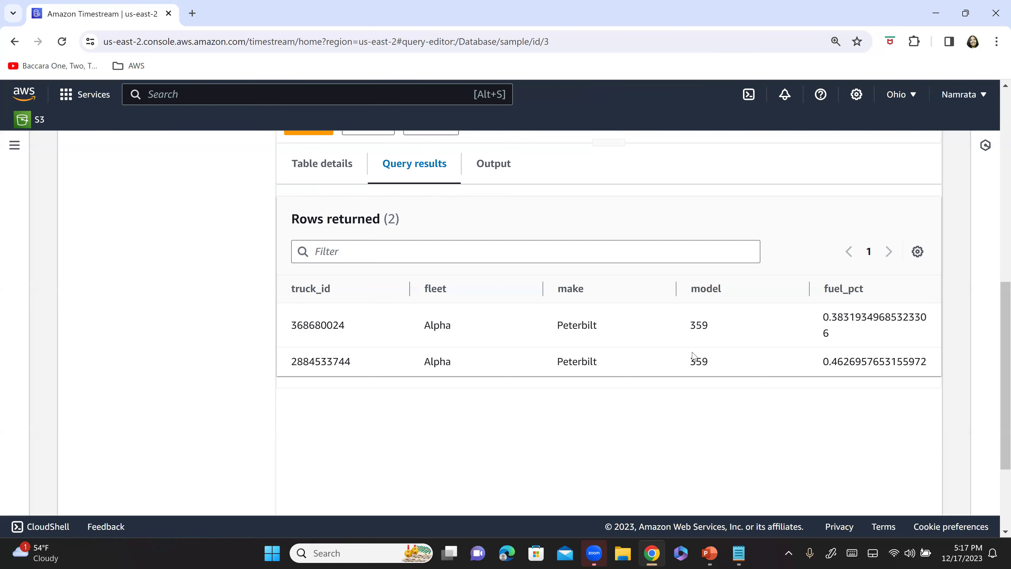
- Return to the sample queries and examine the descriptions of the remaining IoT and DevOps queries on the first page
scroll(693, 357, "up", 6)
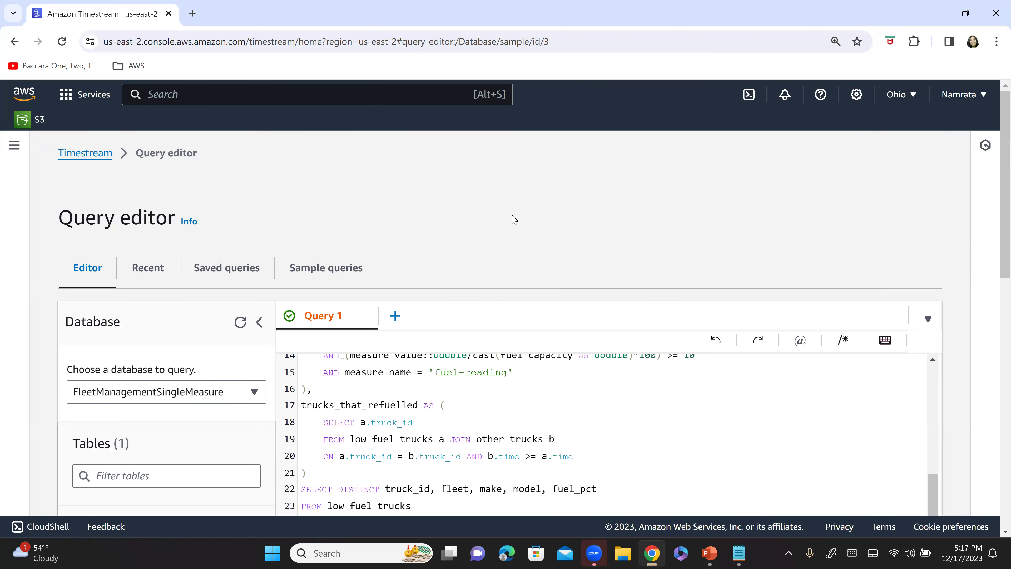
left_click(360, 268)
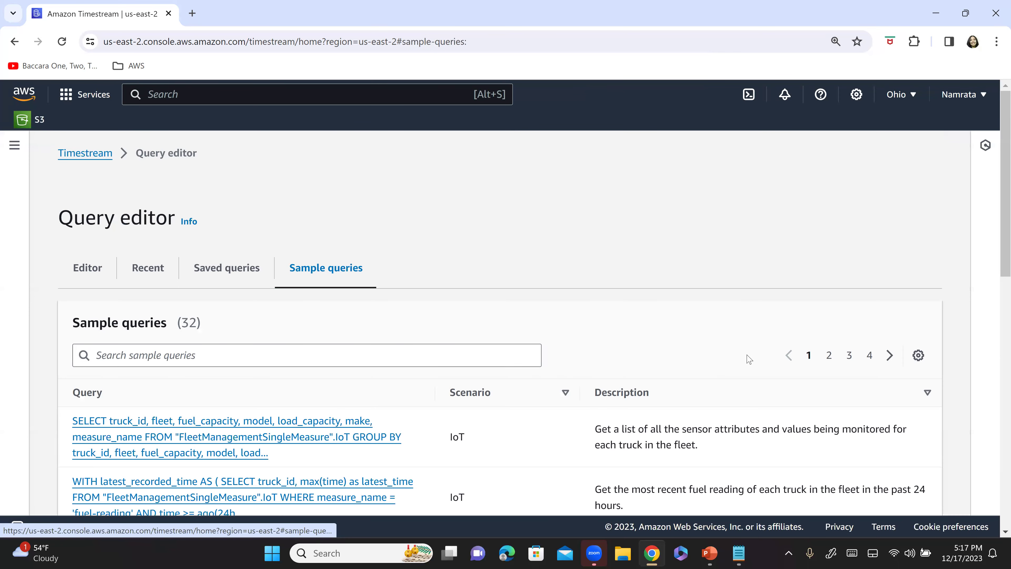
scroll(743, 364, "down", 4)
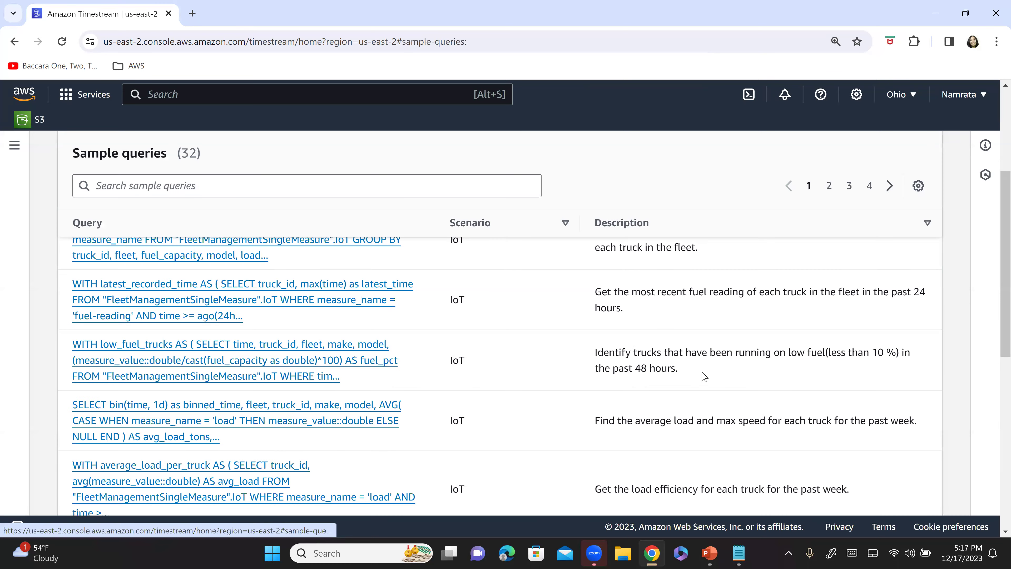
scroll(703, 377, "down", 2)
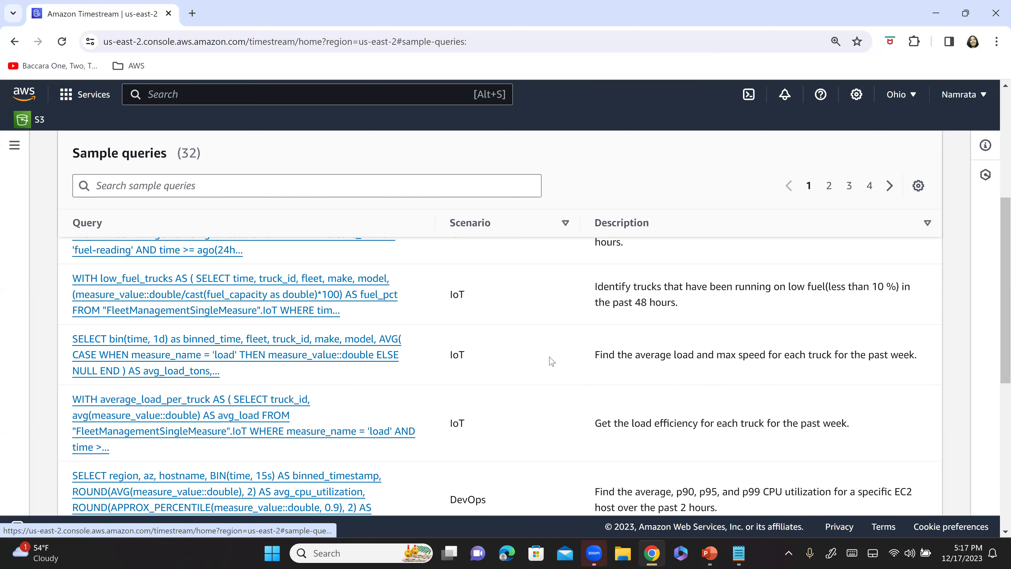
scroll(550, 361, "down", 4)
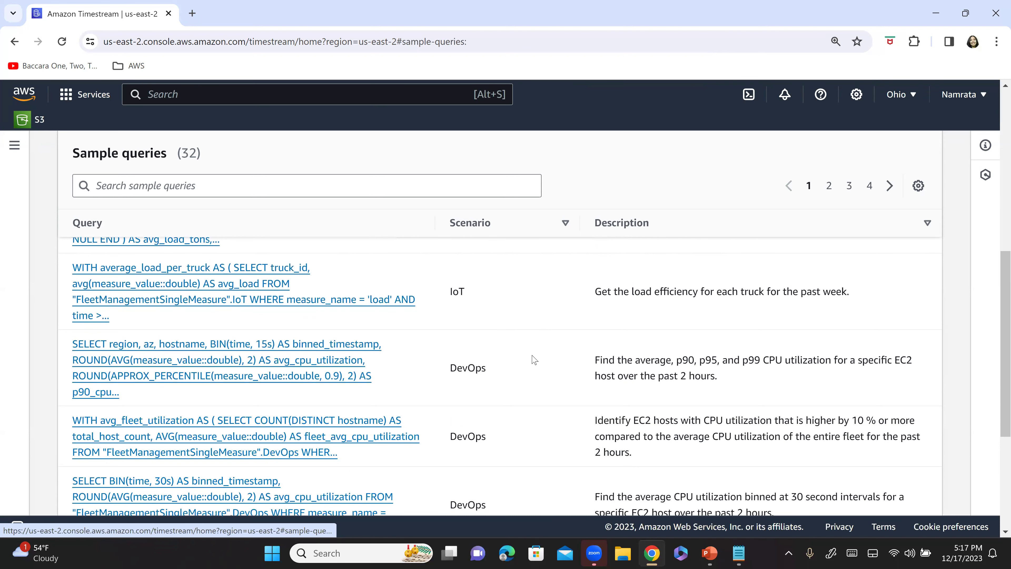
scroll(534, 362, "up", 8)
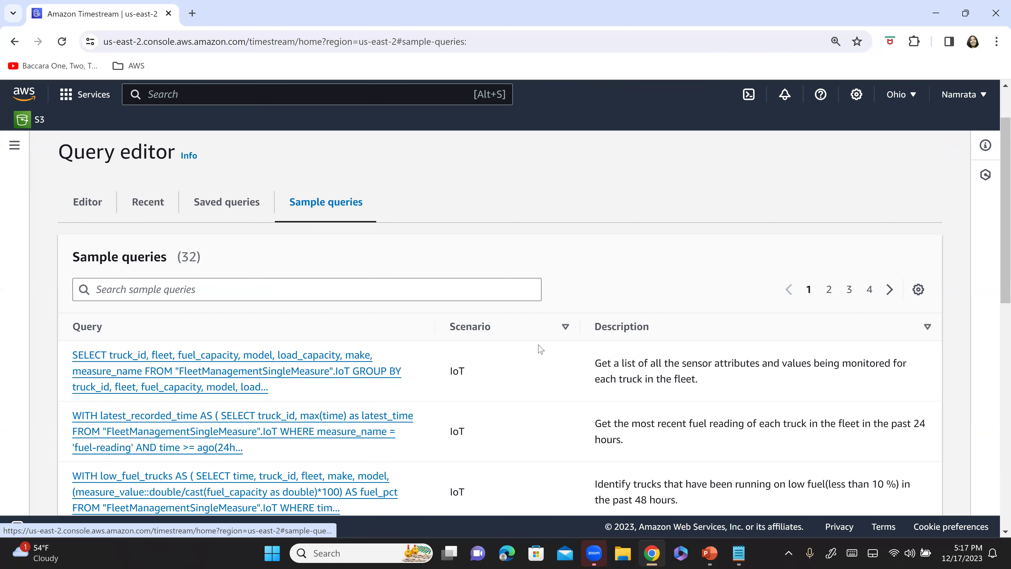
key("alt+Tab")
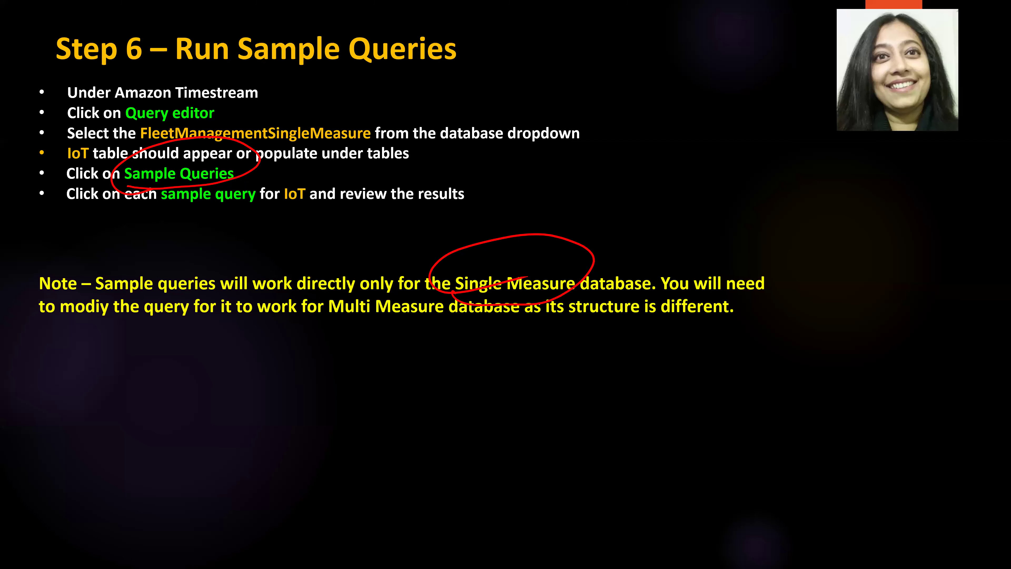
left_click_drag(24, 67, 116, 1)
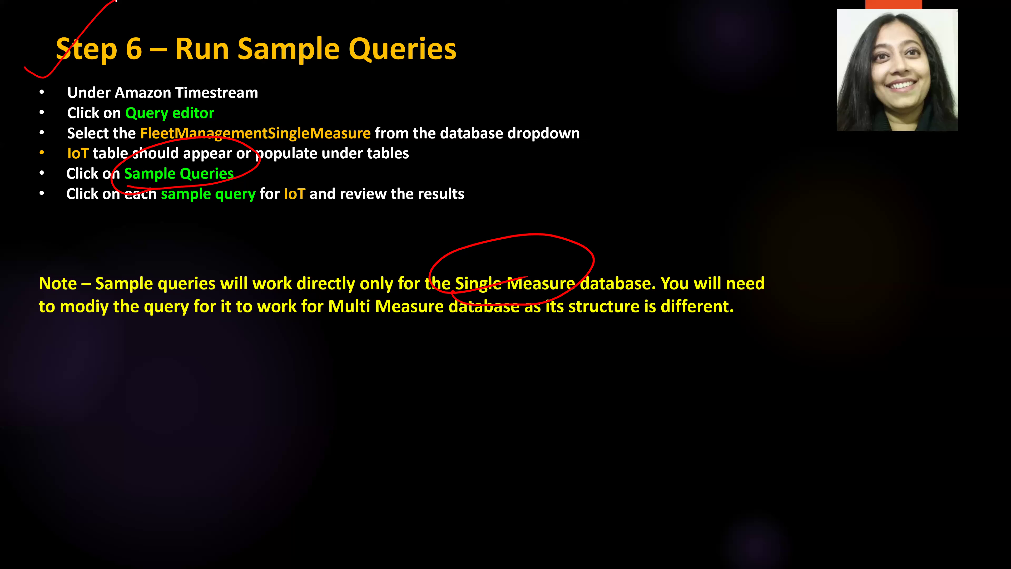